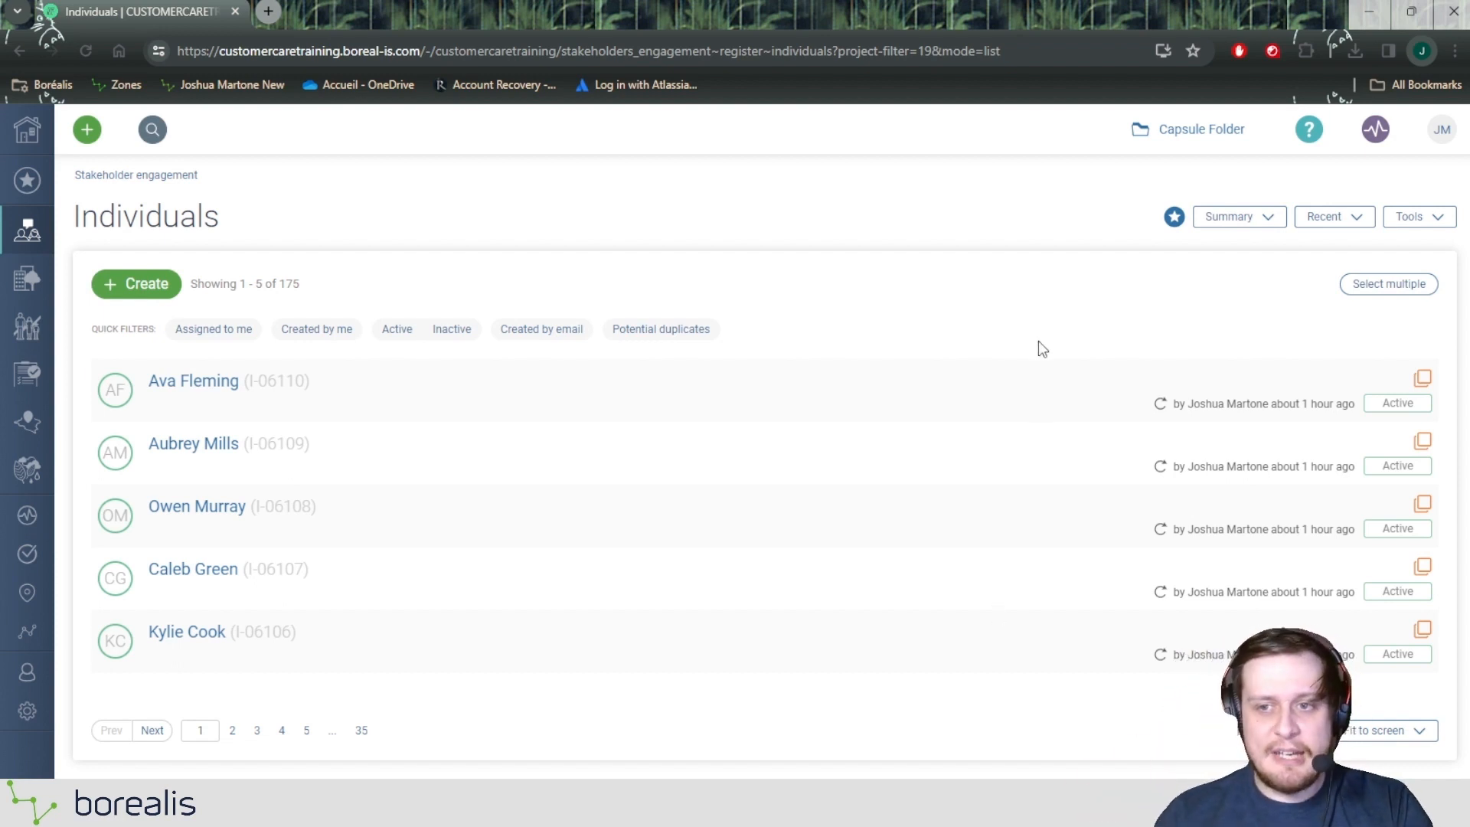
Step: Switch the Individuals list from the summary layout to the Detailed view
click(1228, 222)
click(1251, 275)
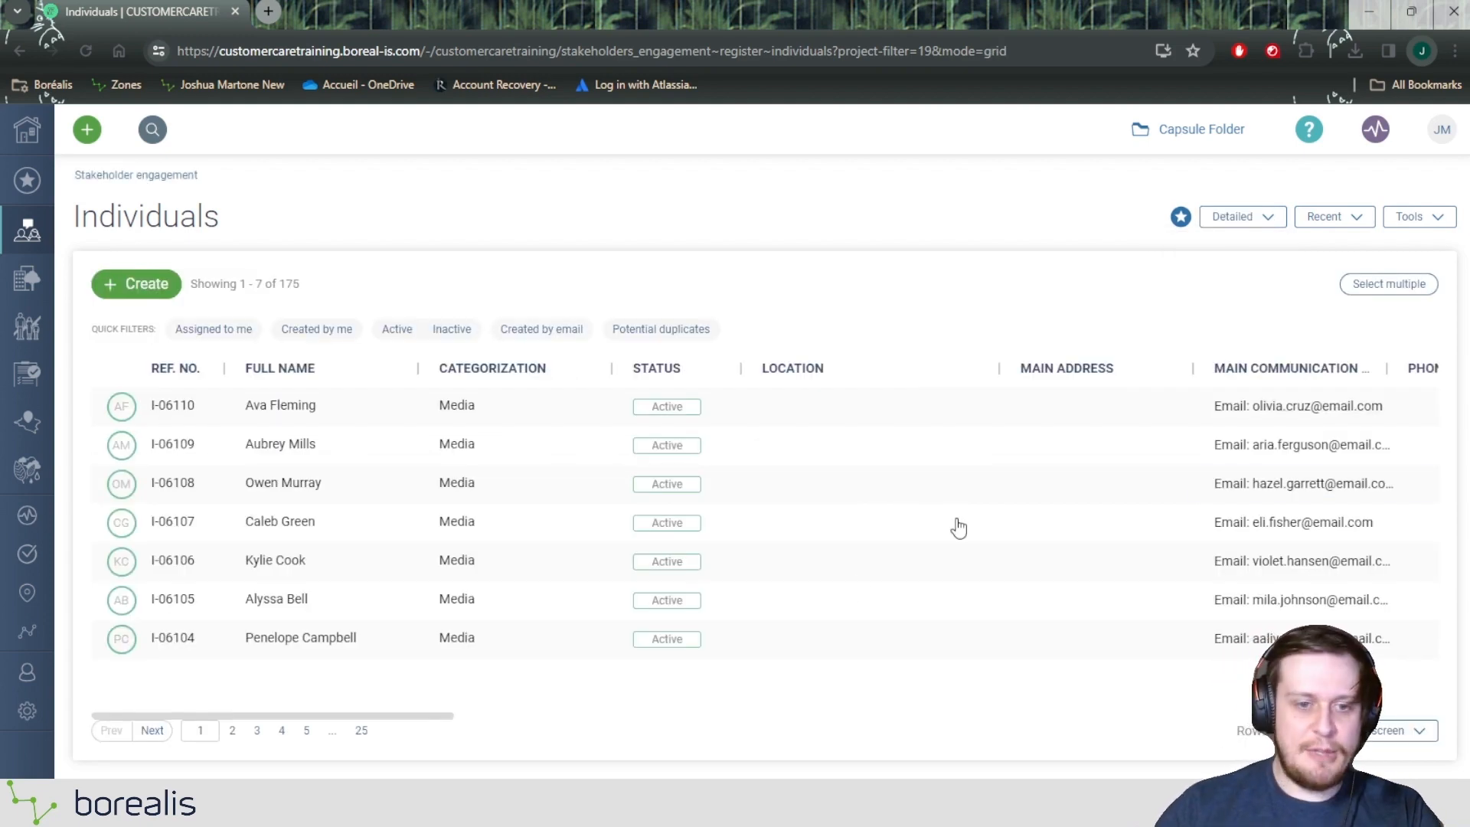
drag(435, 715, 401, 696)
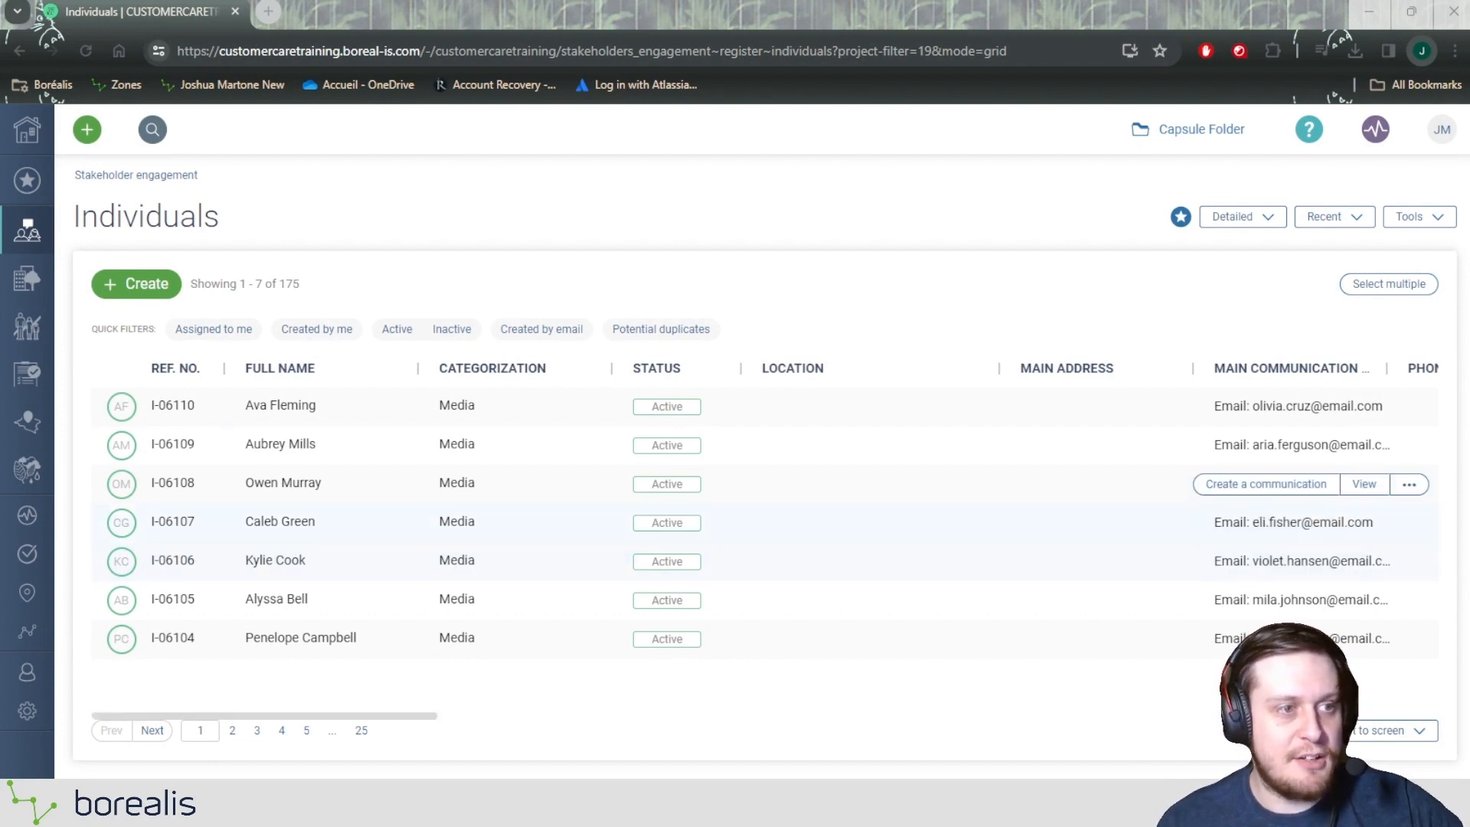
Step: Filter the individuals by the Categorization value Mayor
click(499, 372)
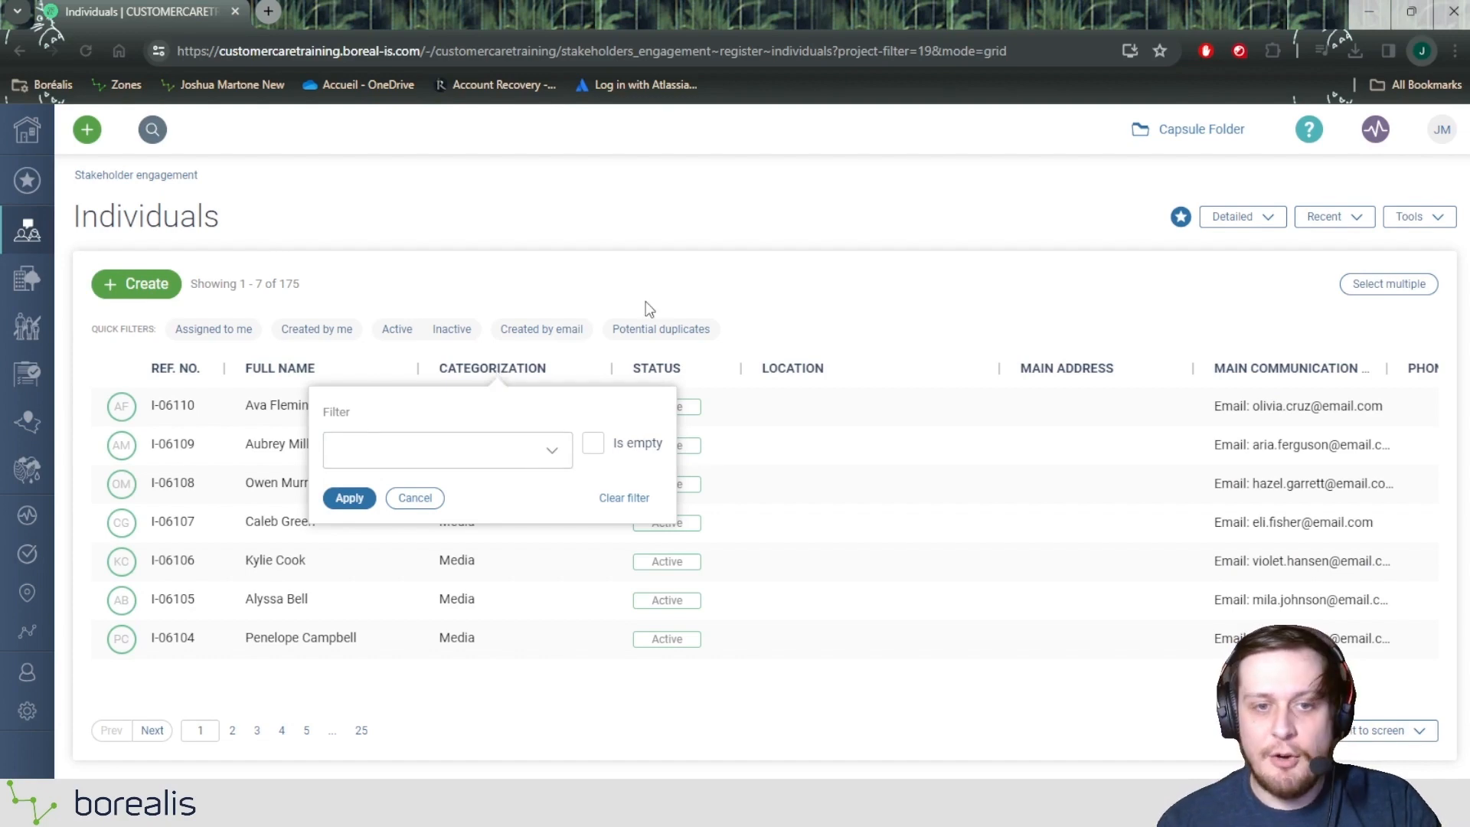
click(687, 275)
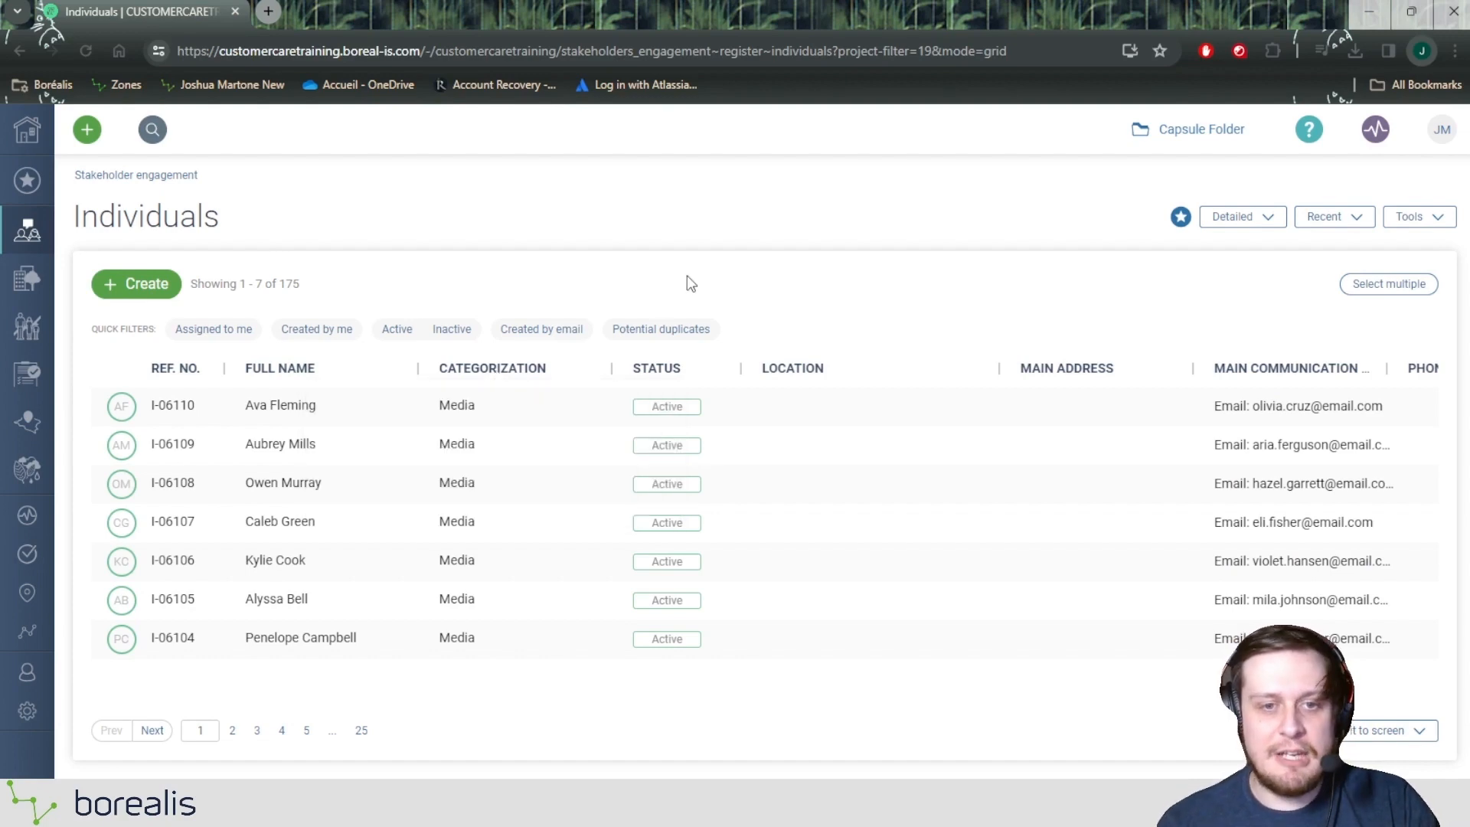
click(495, 375)
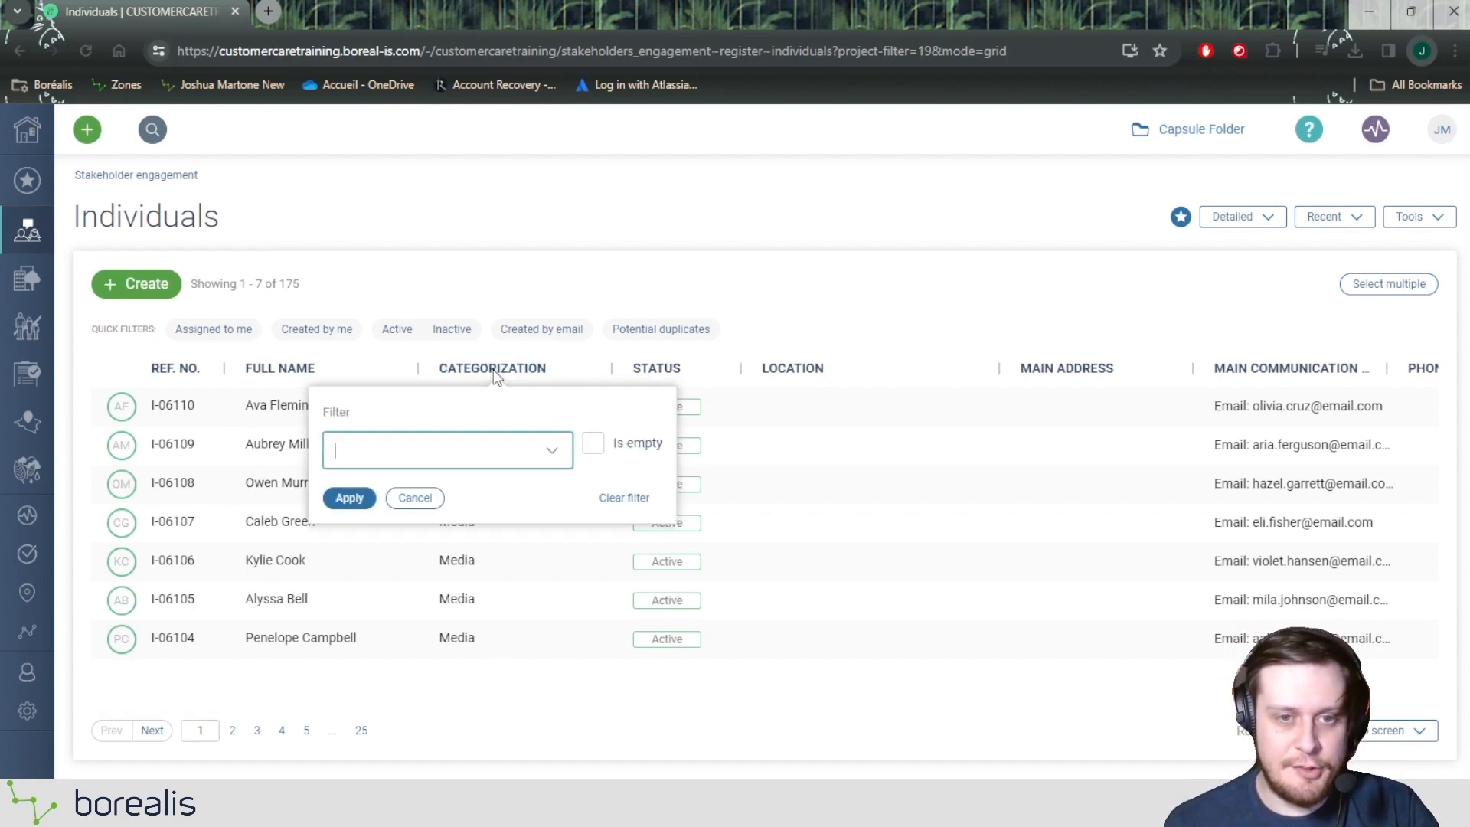
text(Mayor)
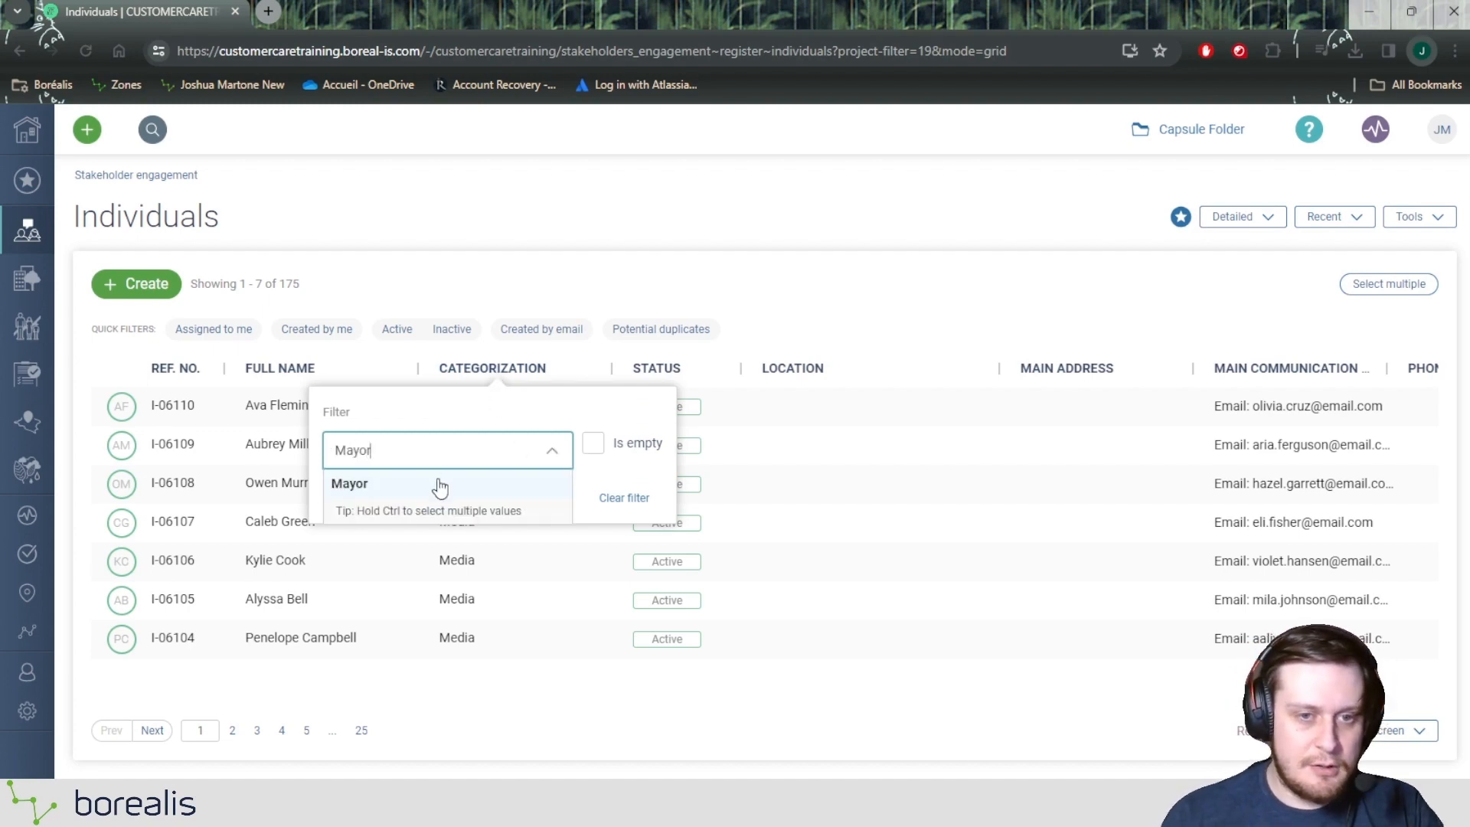
click(439, 487)
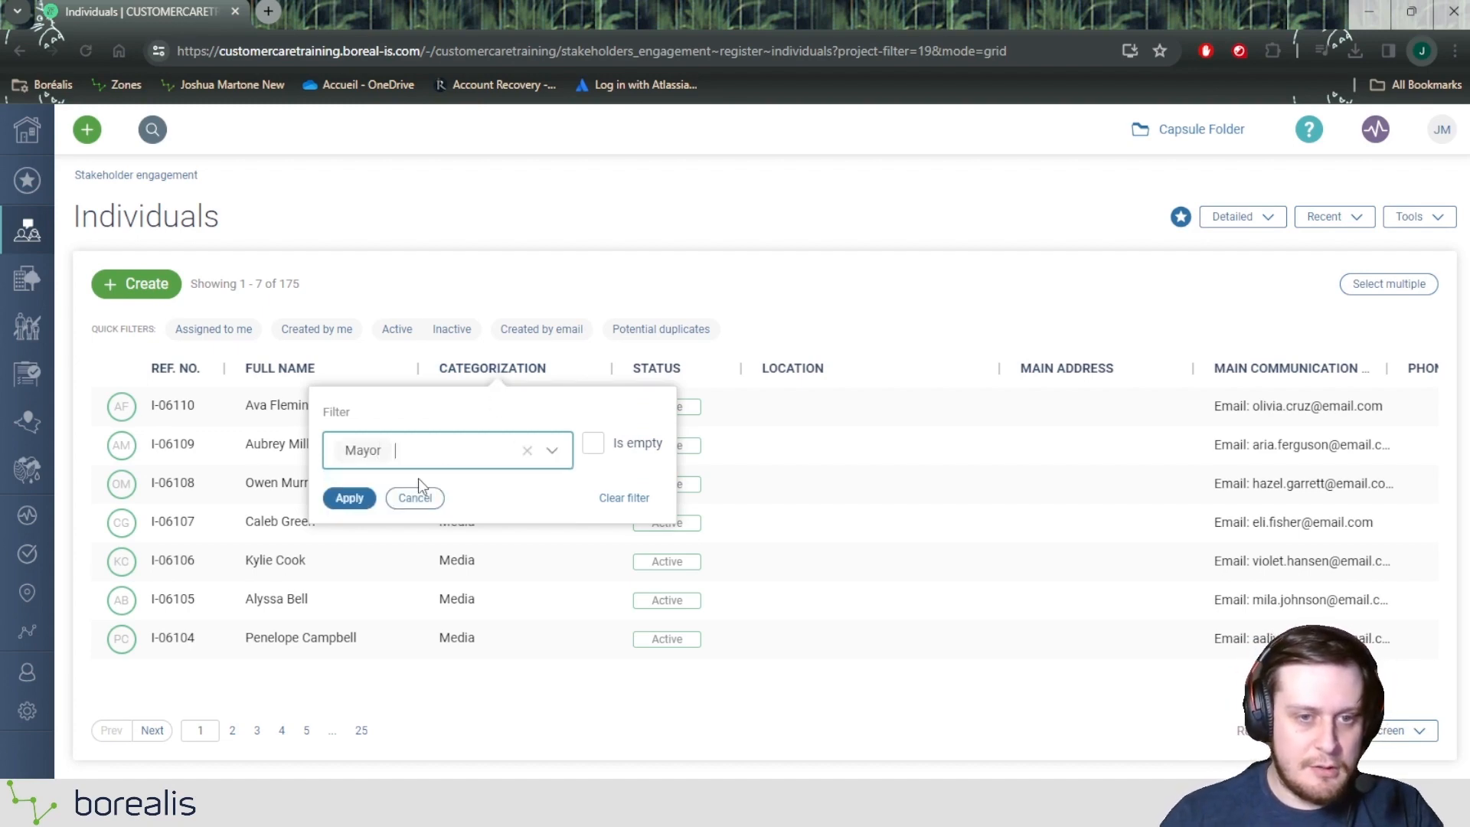
click(357, 499)
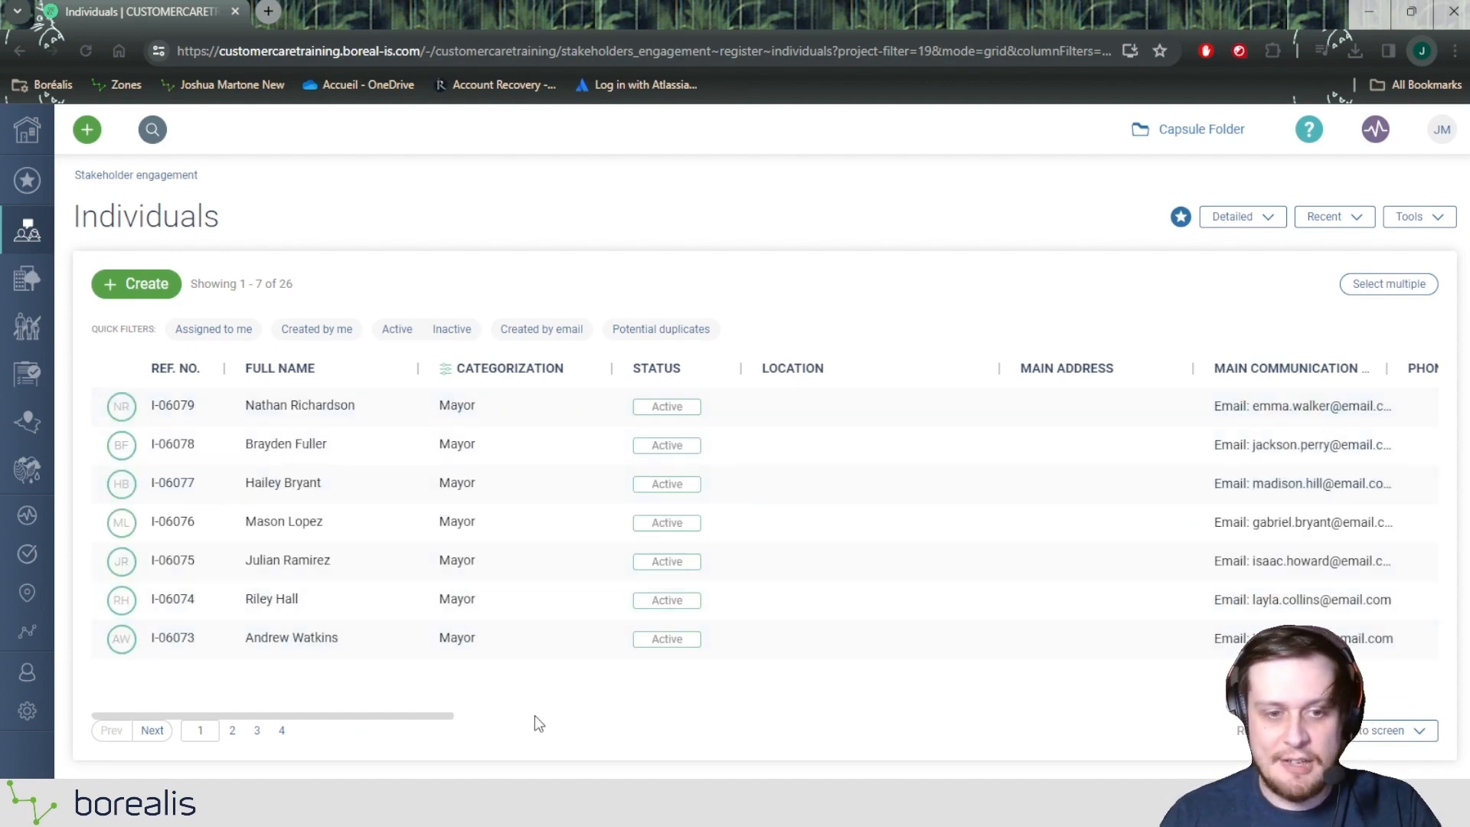
Step: Set the filtered individuals list to show 50 rows per page
click(1417, 727)
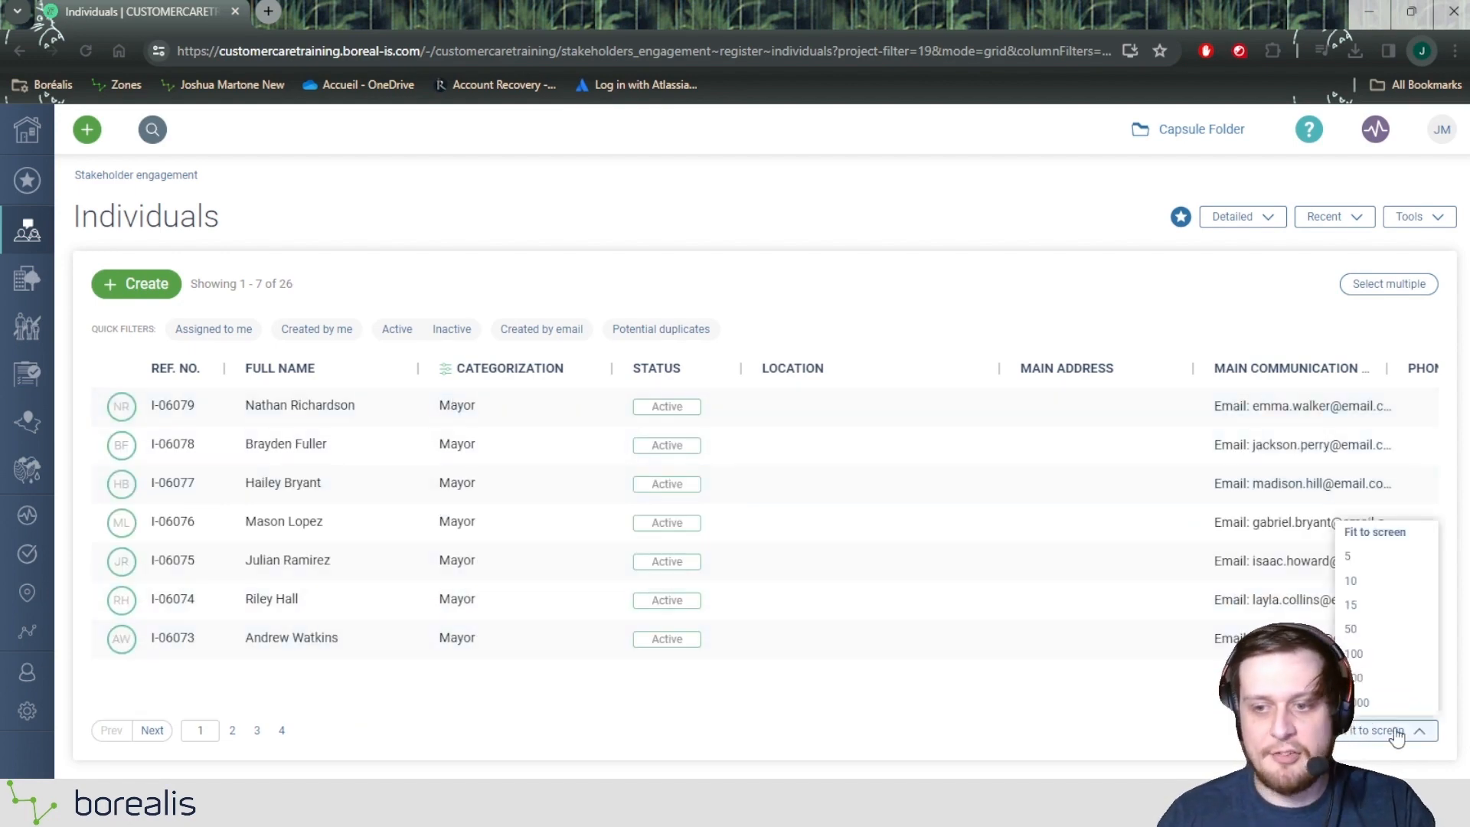
click(295, 288)
double_click(285, 284)
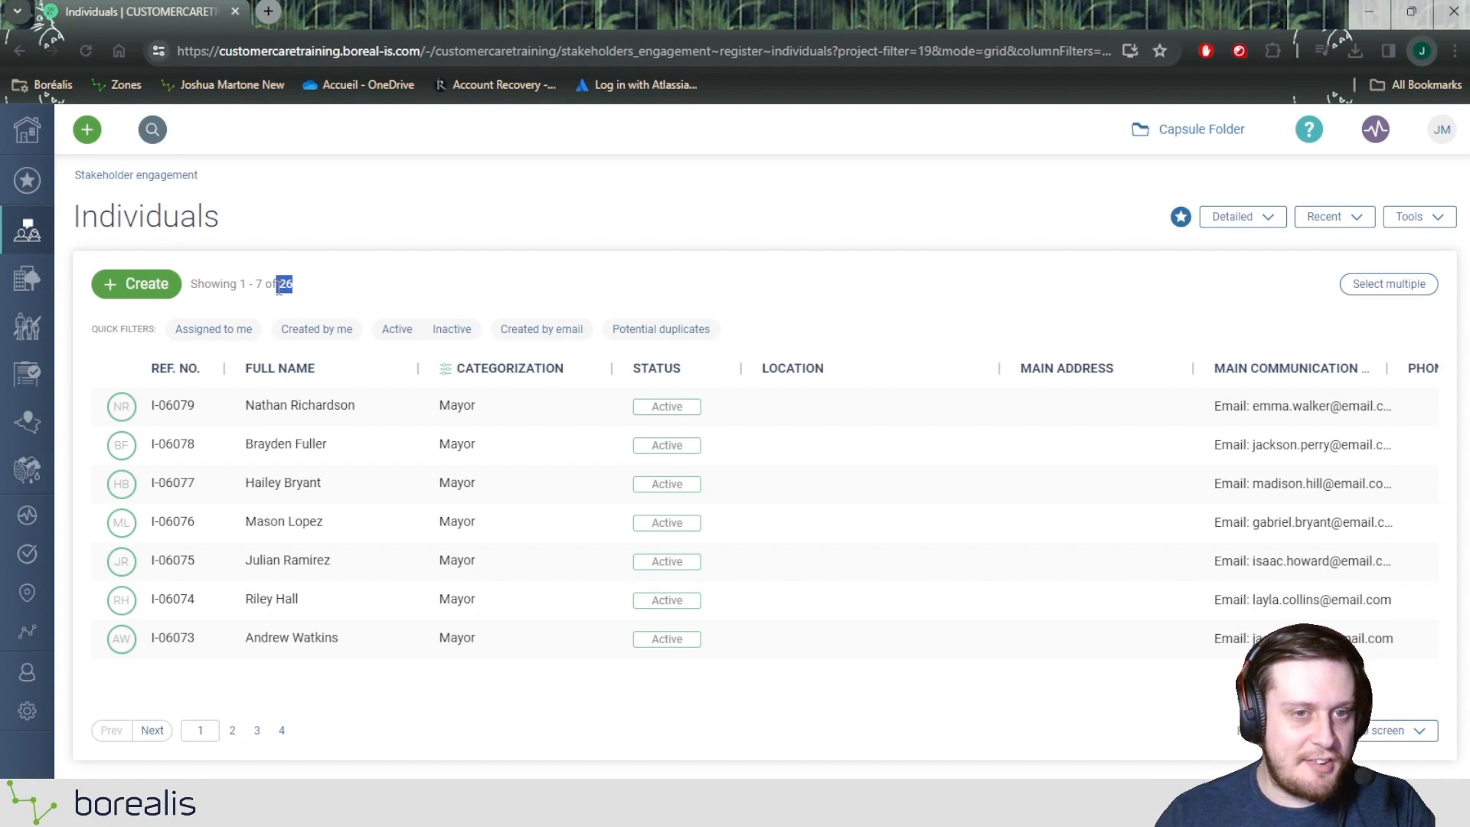
click(377, 250)
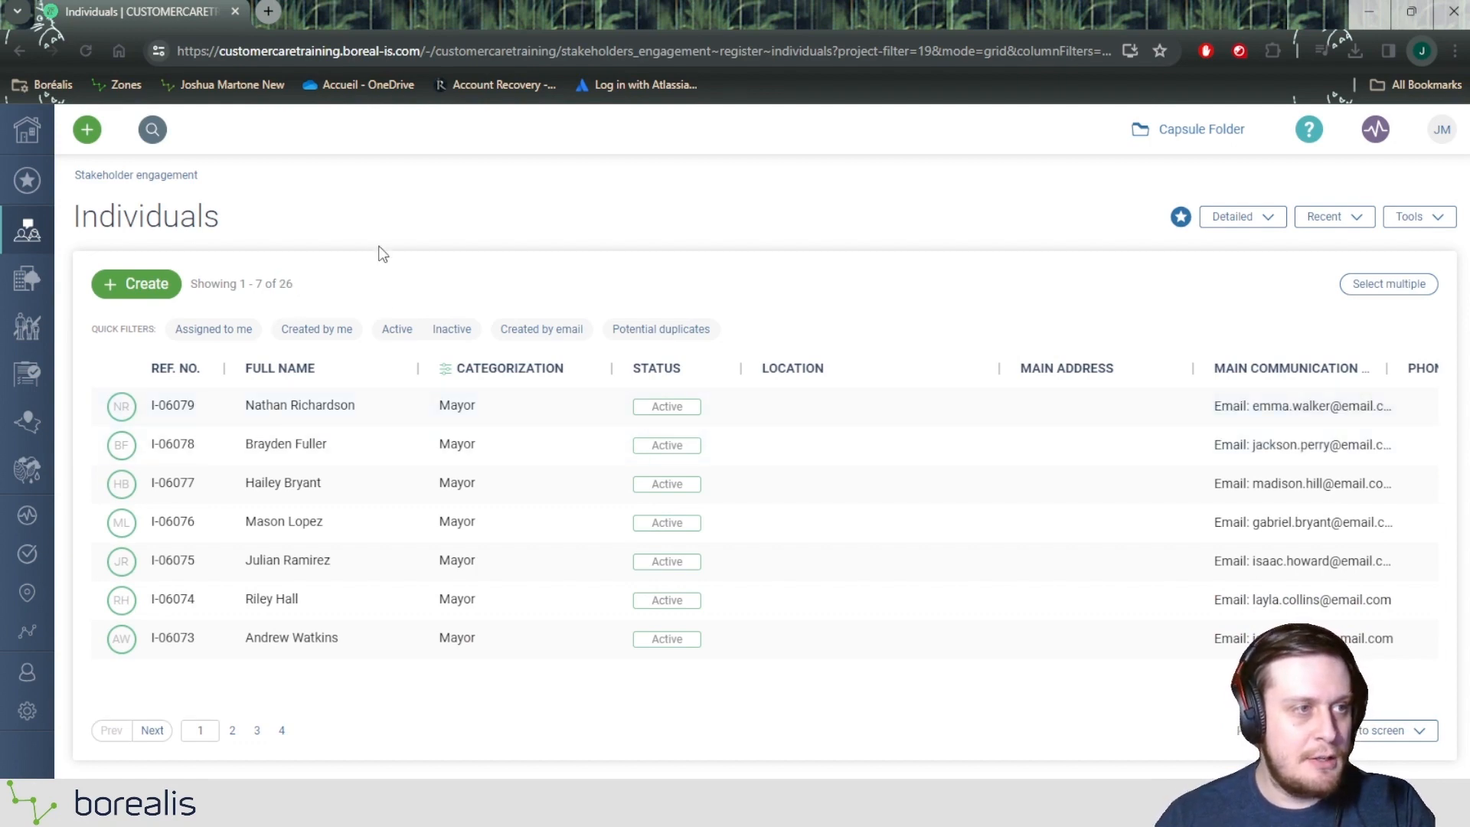
click(1398, 729)
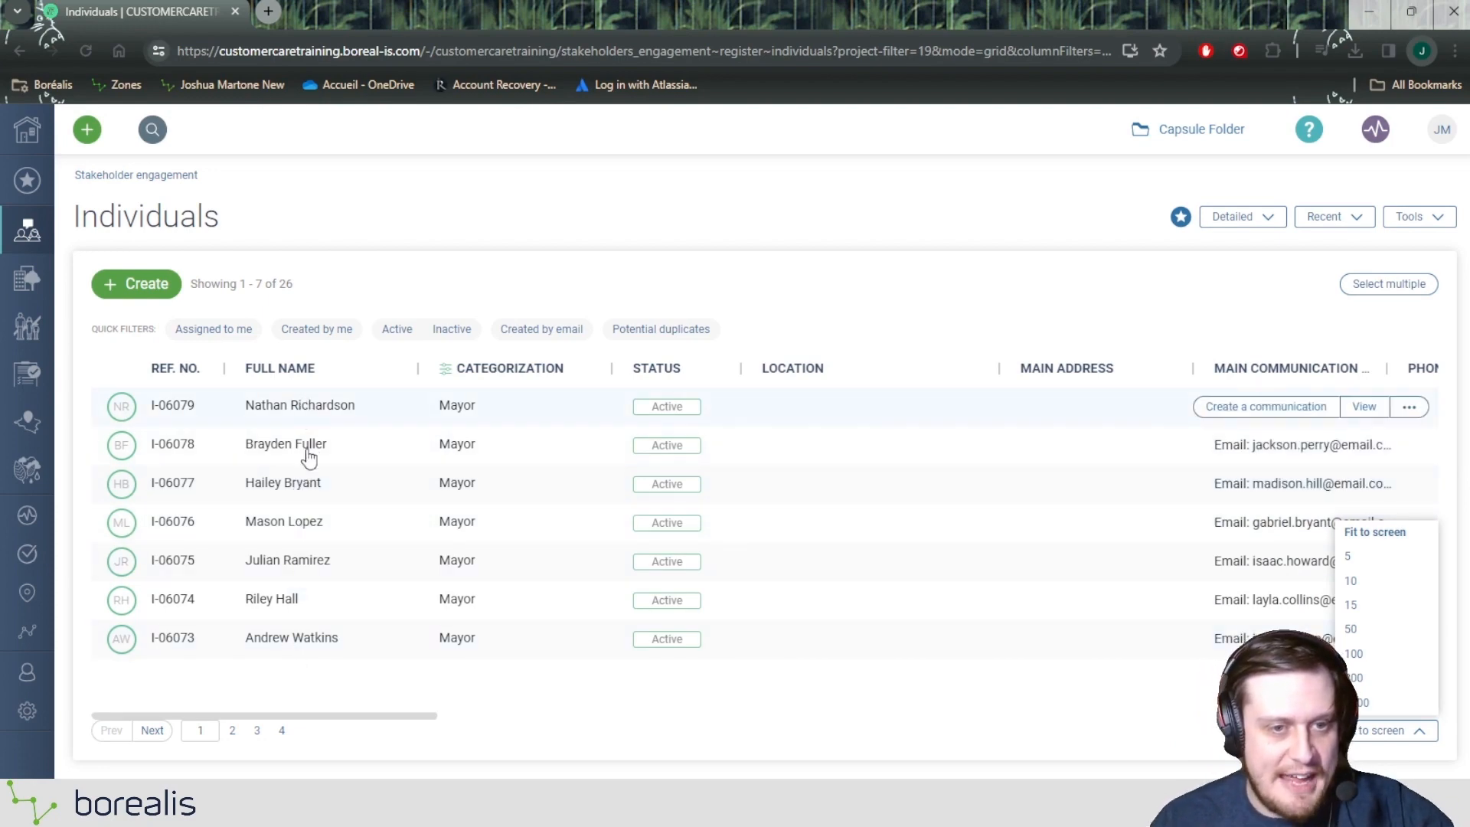
click(1375, 633)
scroll(576, 506, down, 8)
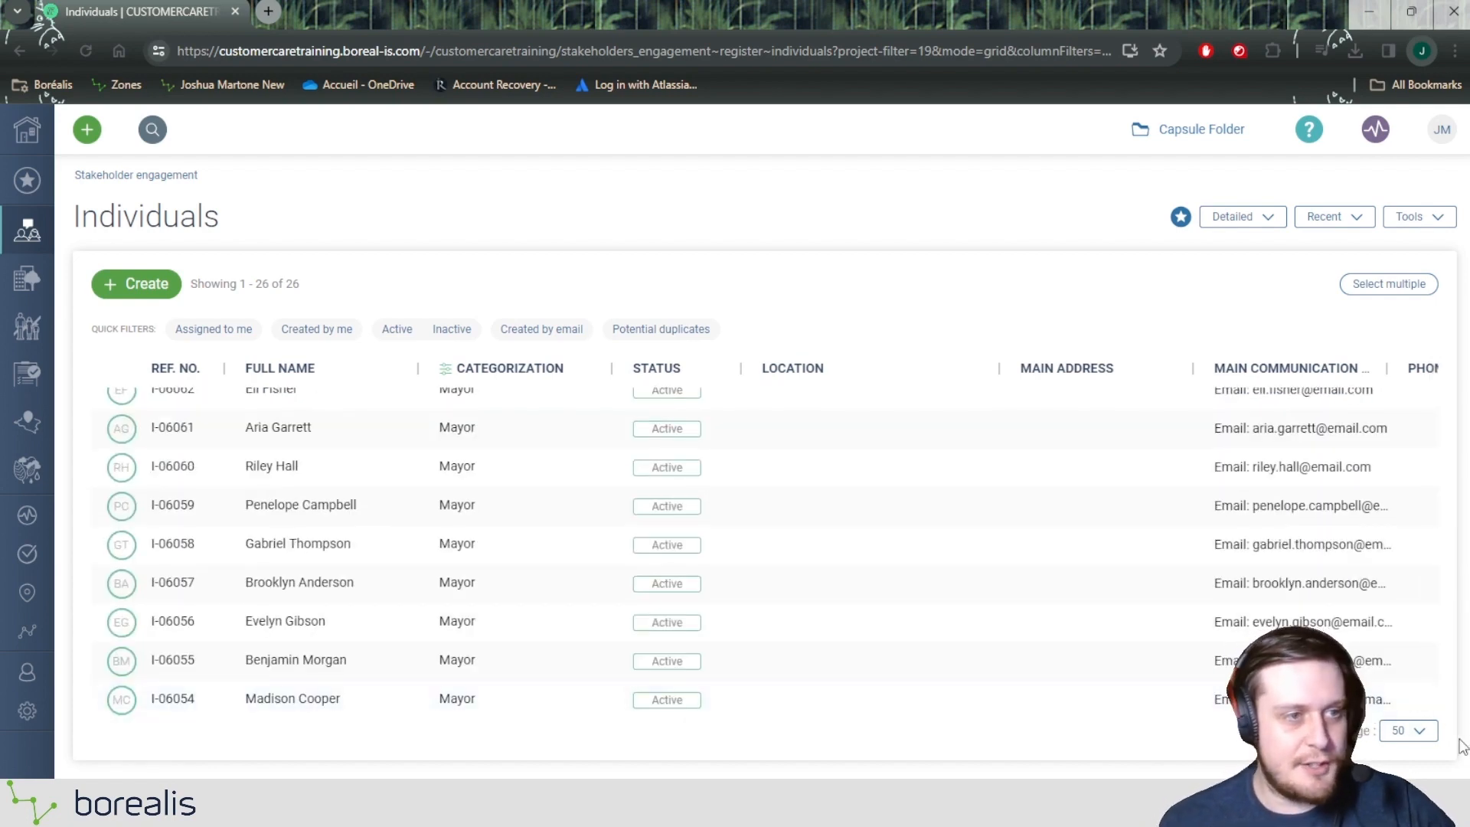
click(1409, 733)
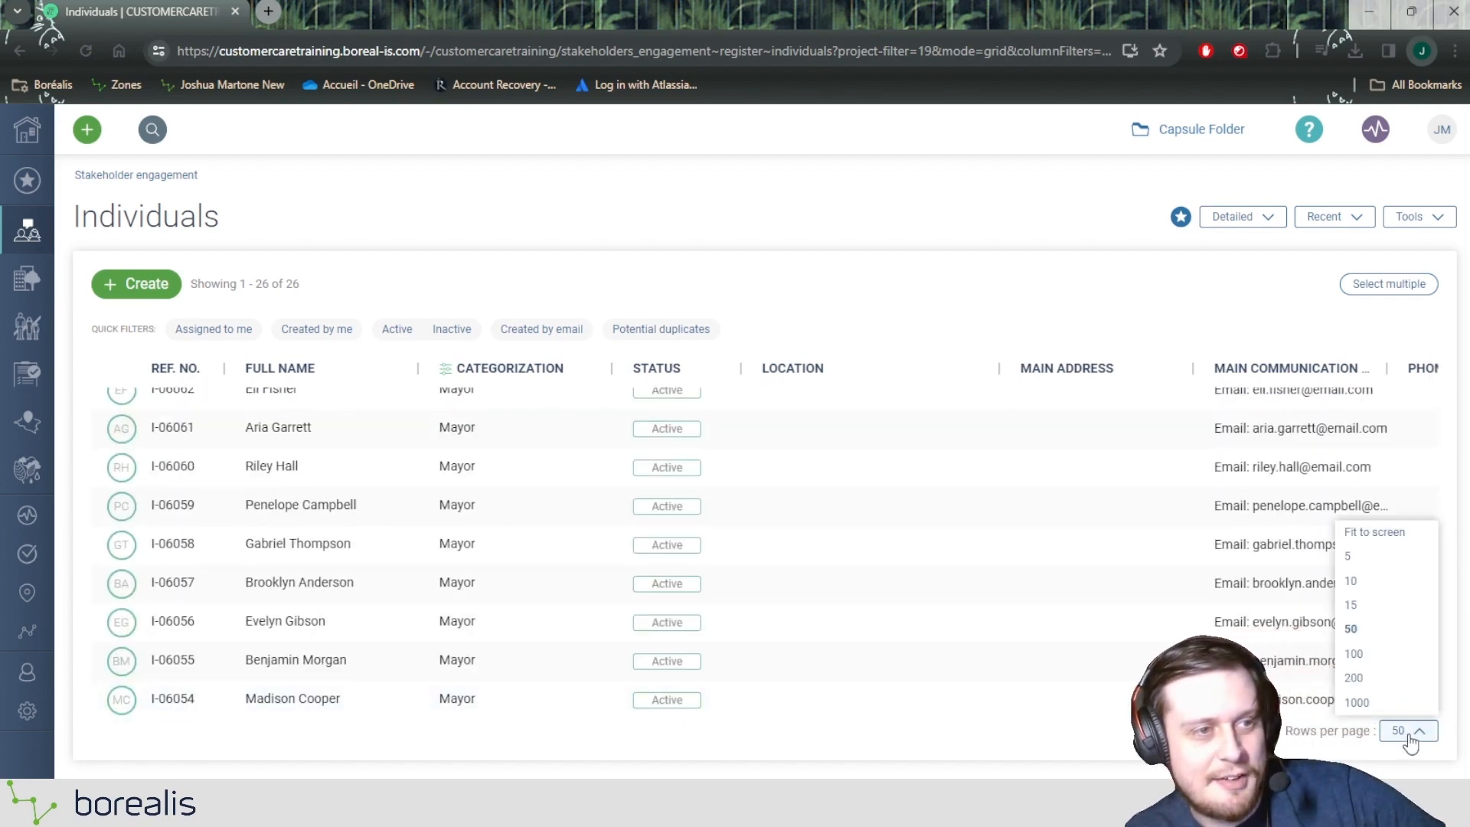
click(1411, 733)
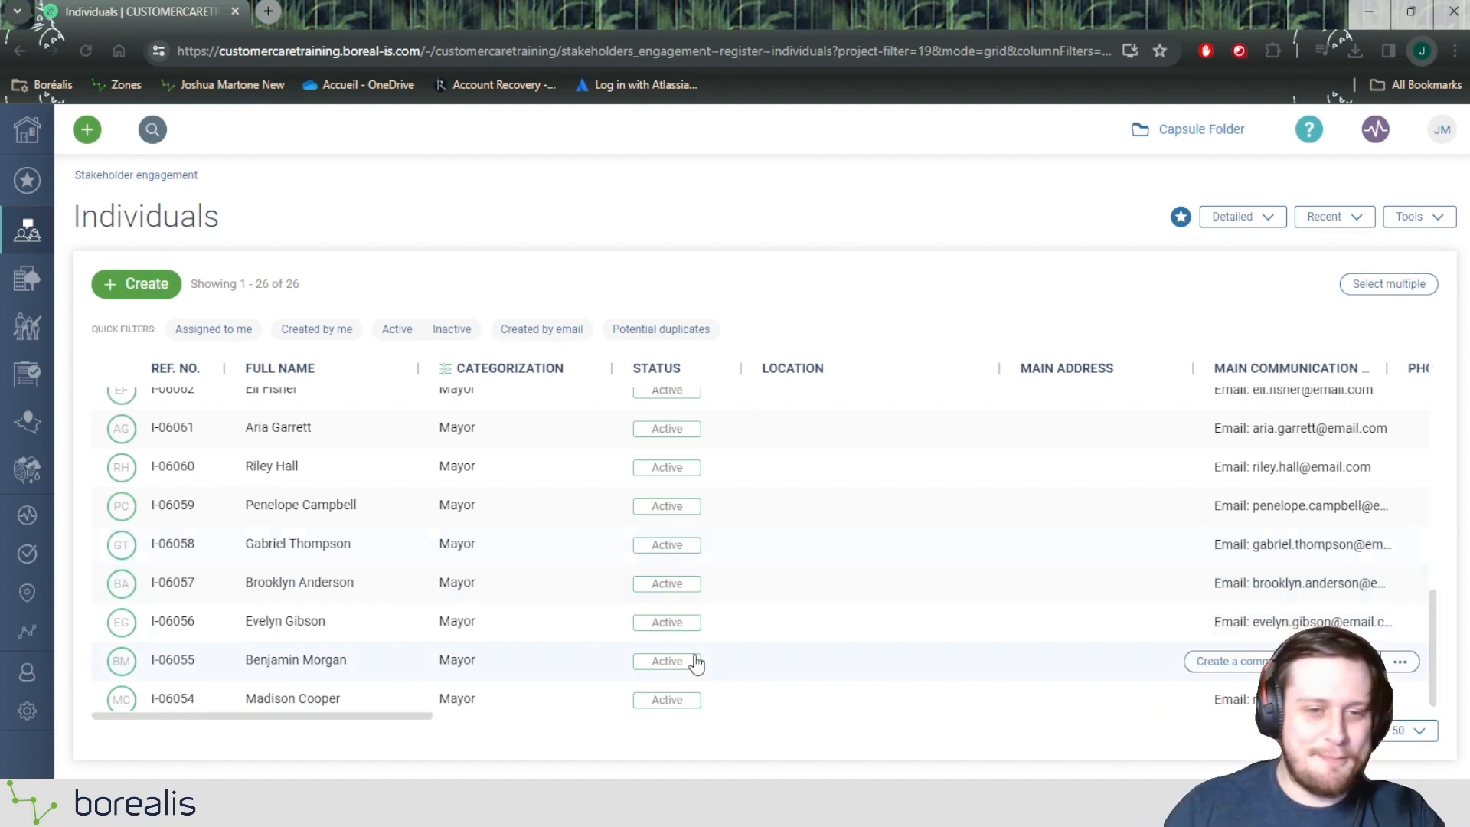
scroll(429, 505, up, 8)
scroll(484, 437, down, 8)
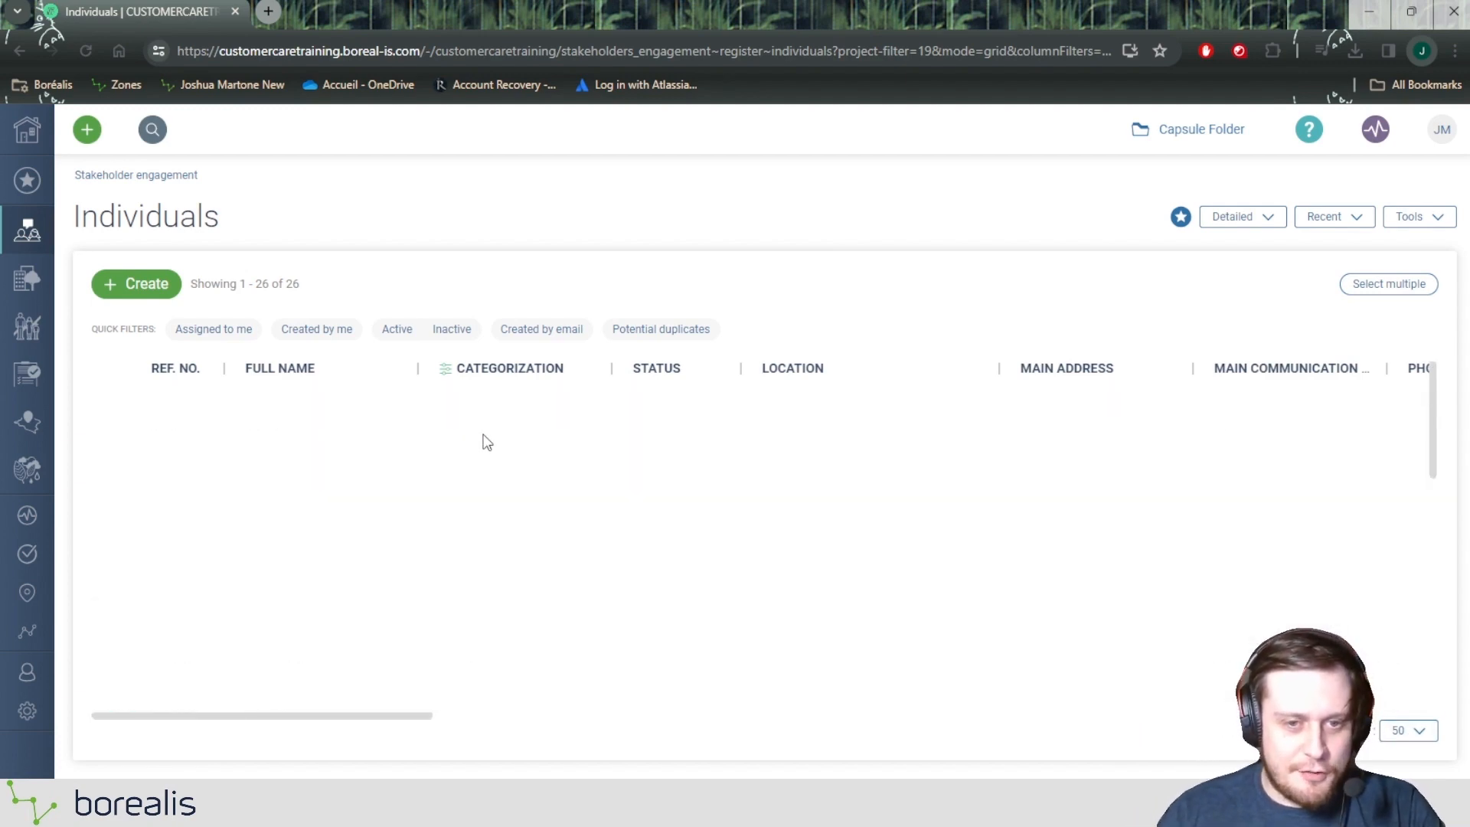
scroll(494, 463, up, 8)
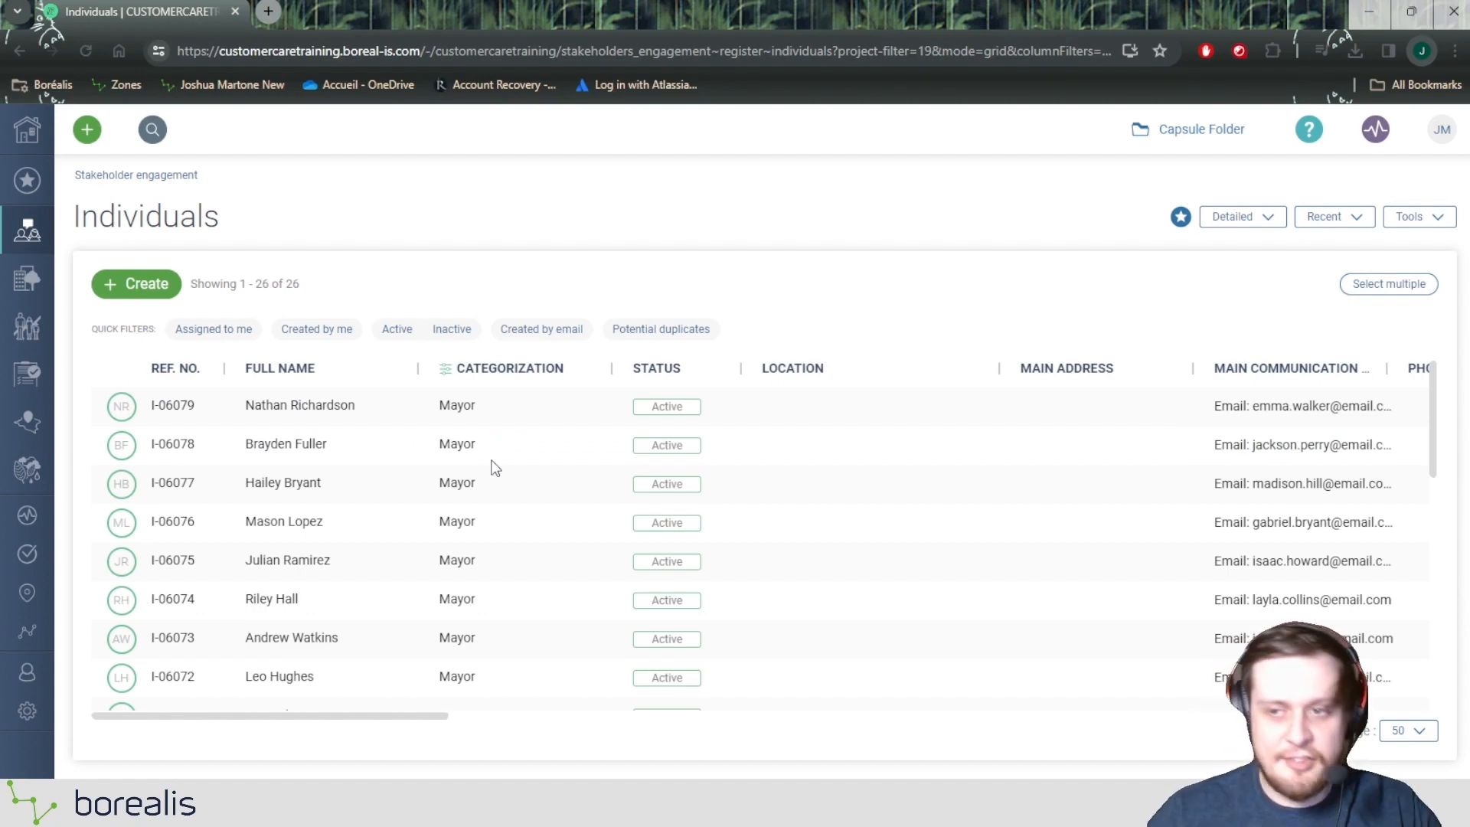
Step: Select all the filtered Mayor records on the page and open the batch update form for them
click(1417, 291)
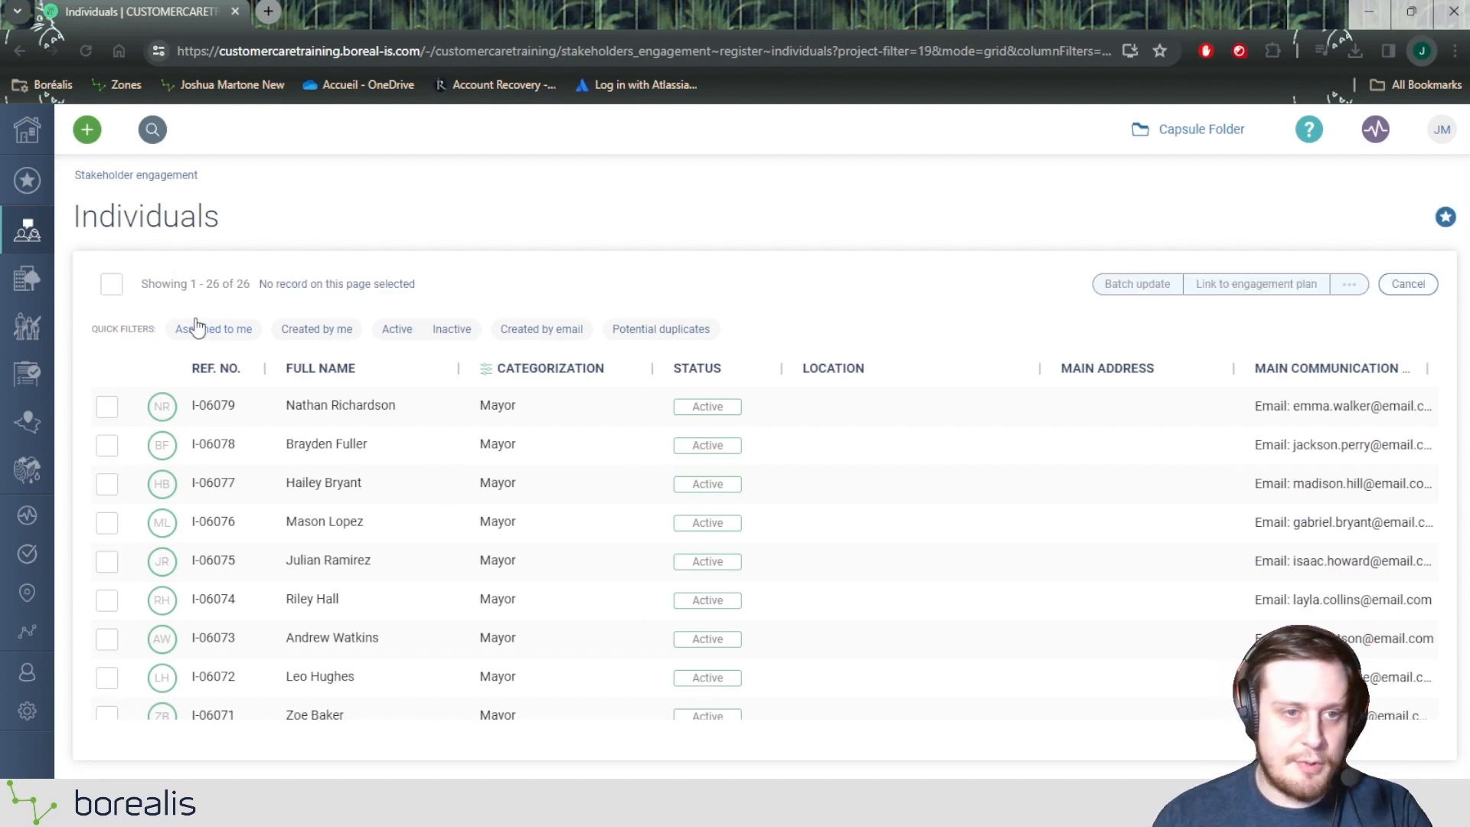
click(120, 284)
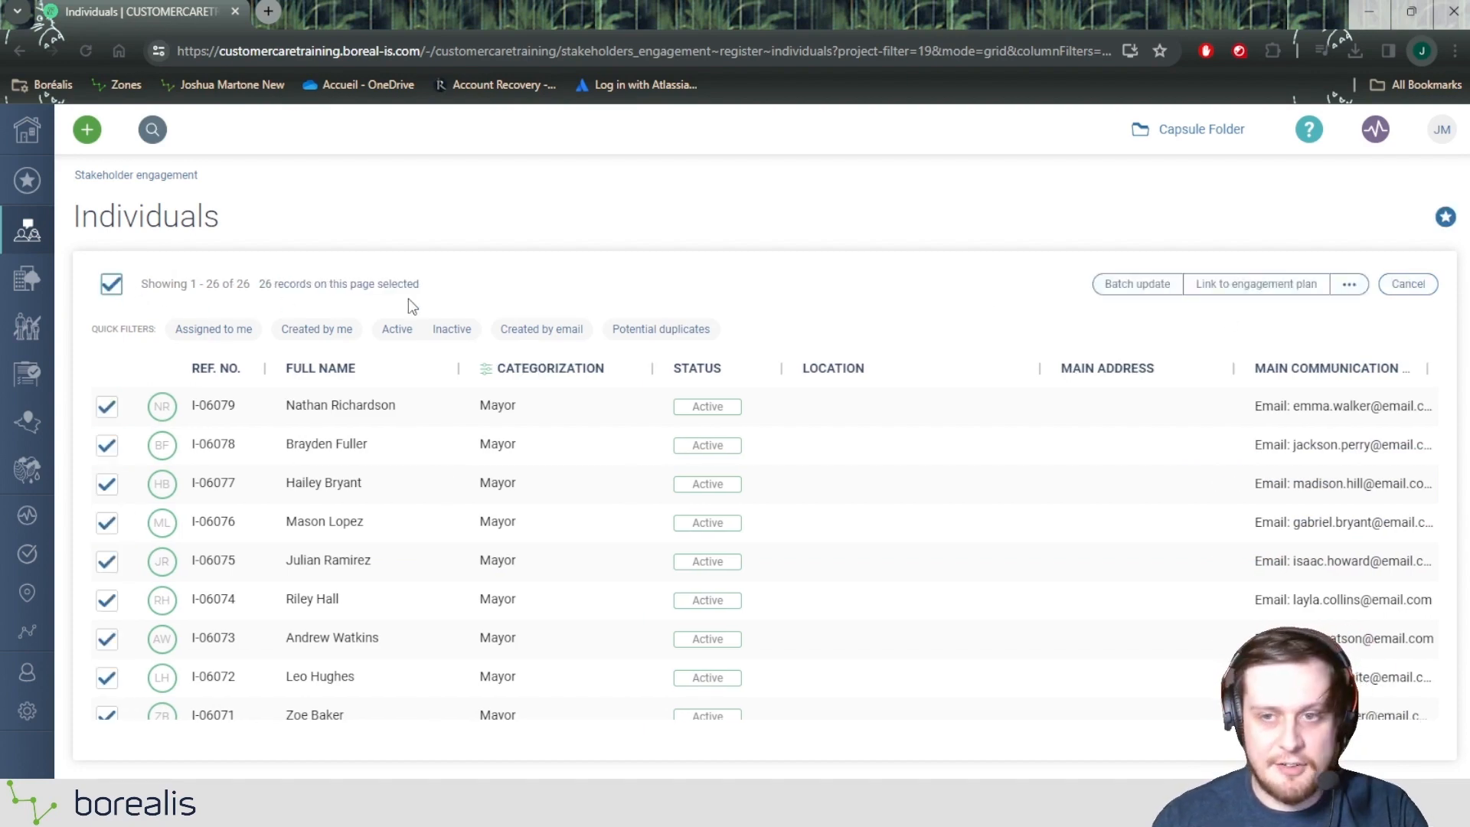
click(1105, 294)
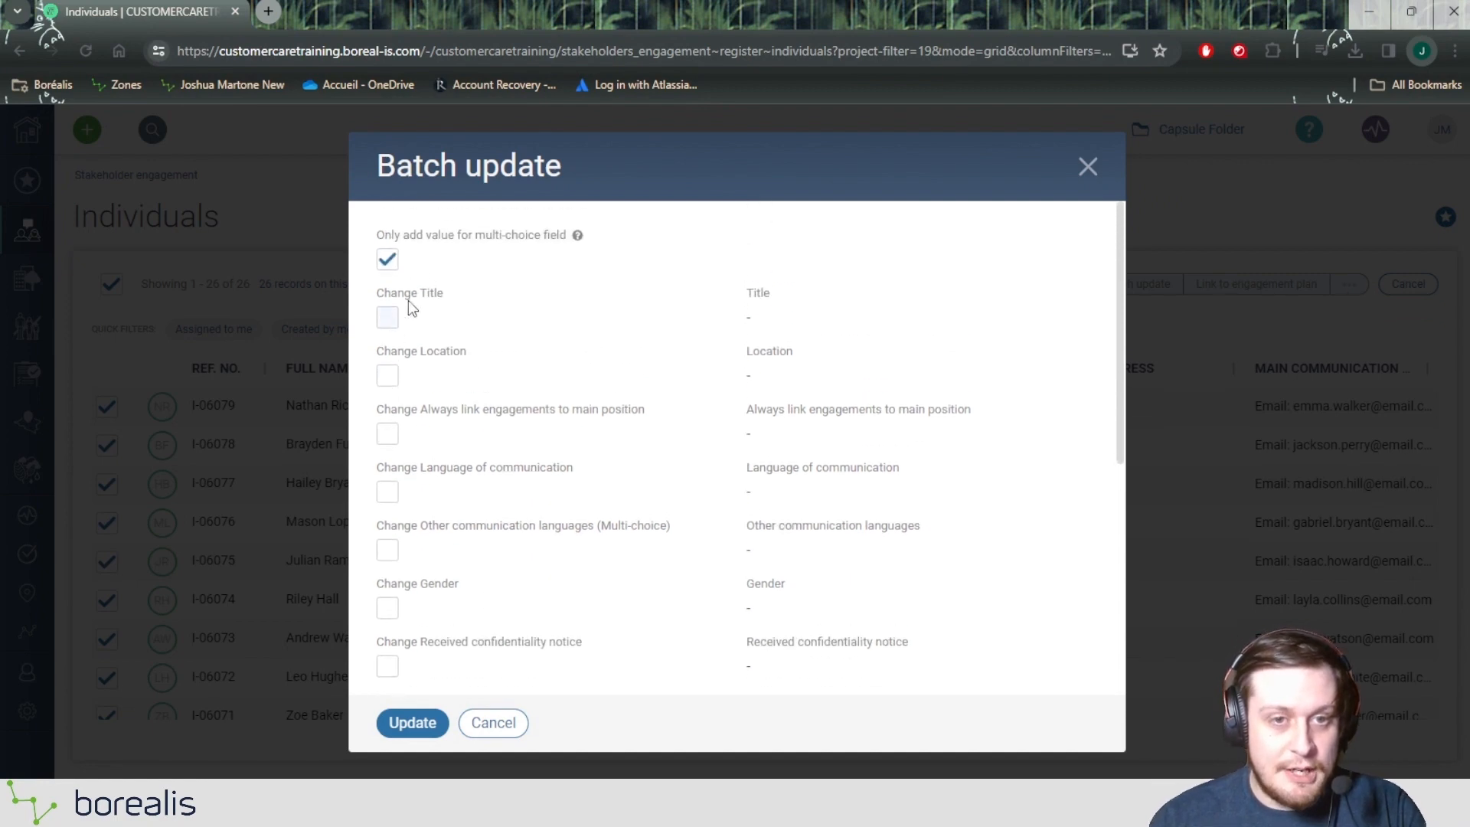
Step: Batch update the selected records by enabling the Categorization change and adding the value Local government
drag(373, 236, 570, 237)
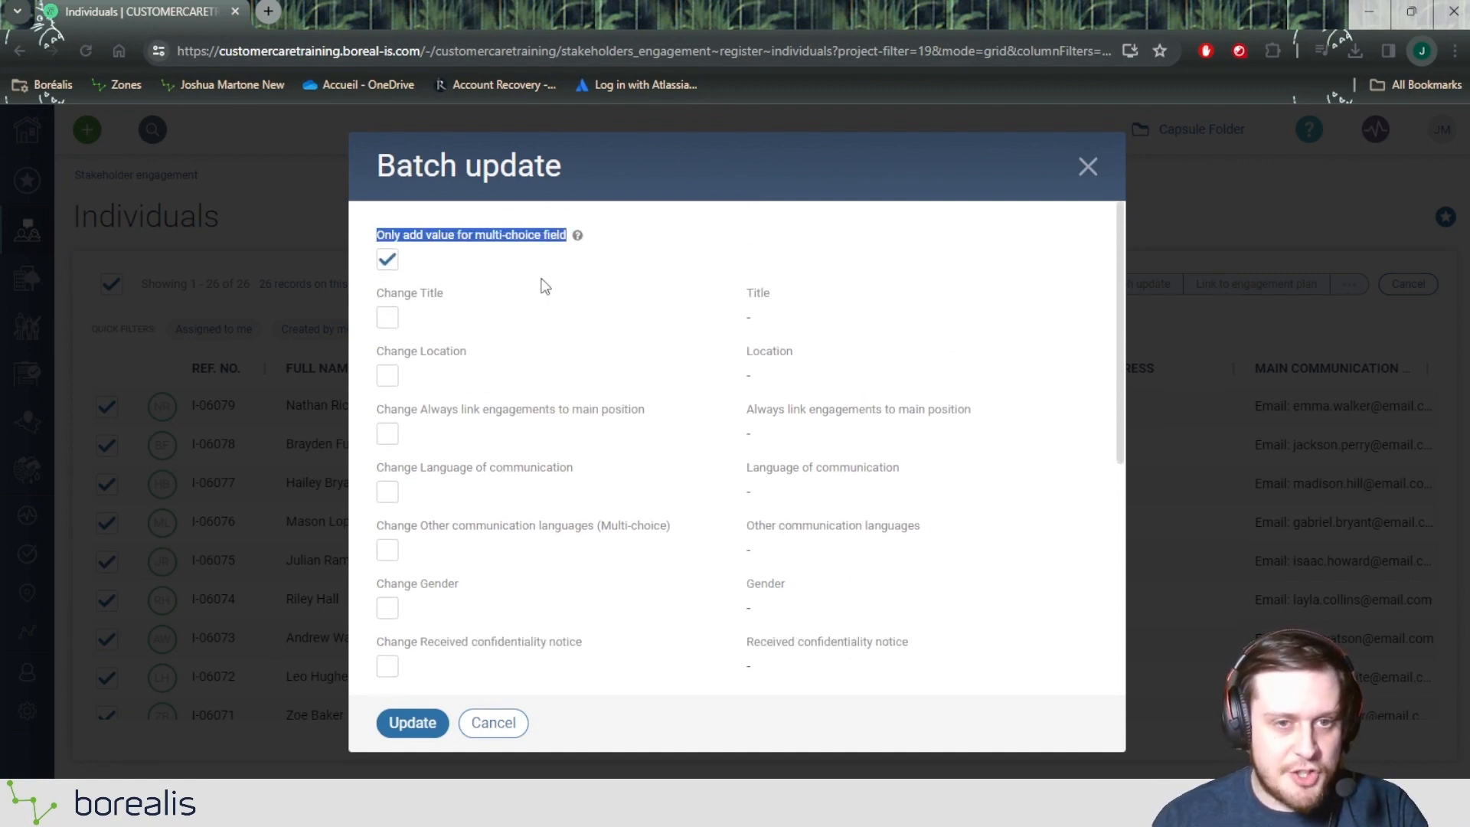
scroll(423, 451, down, 4)
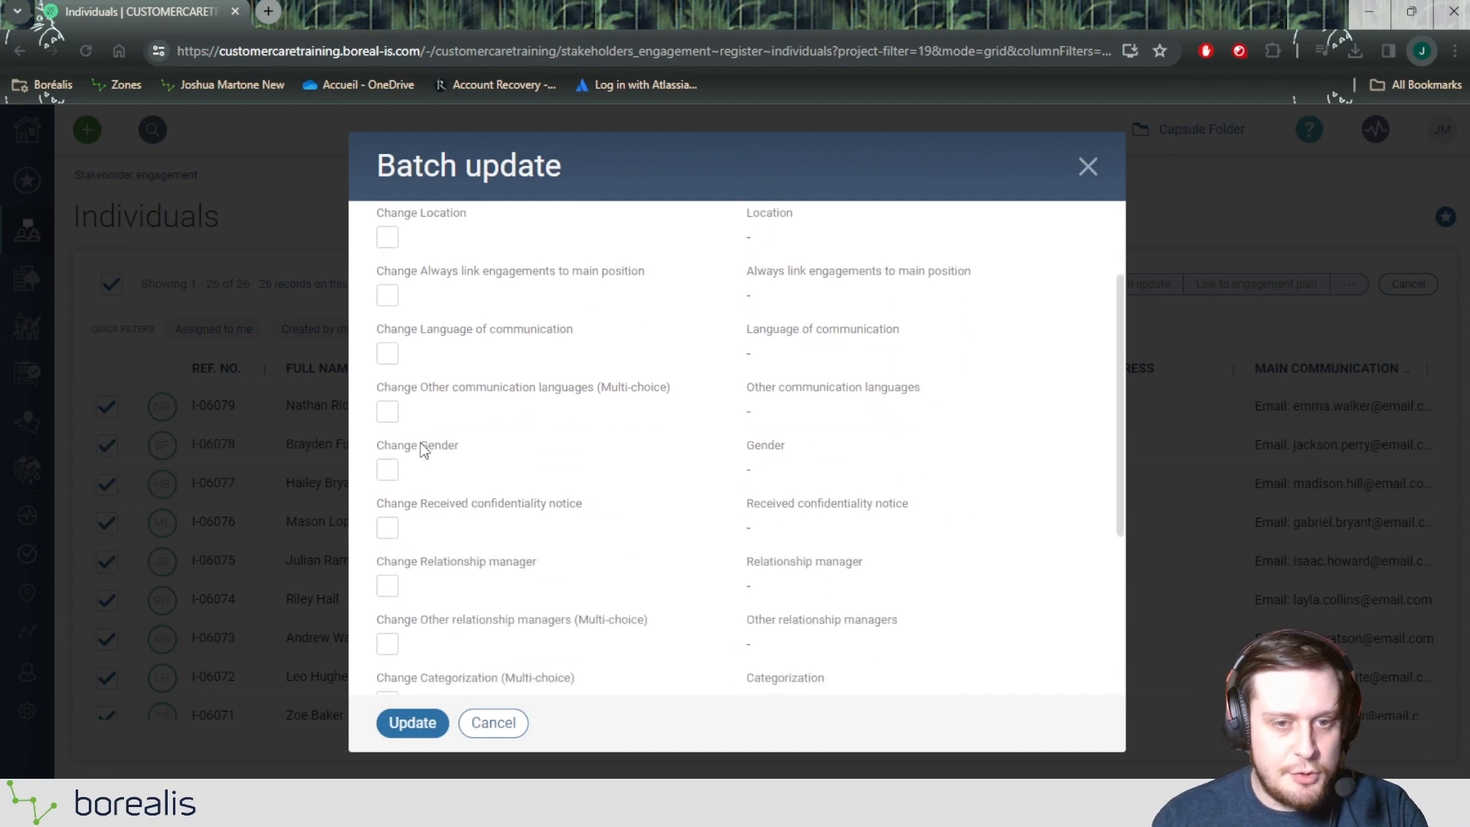
drag(380, 540, 585, 549)
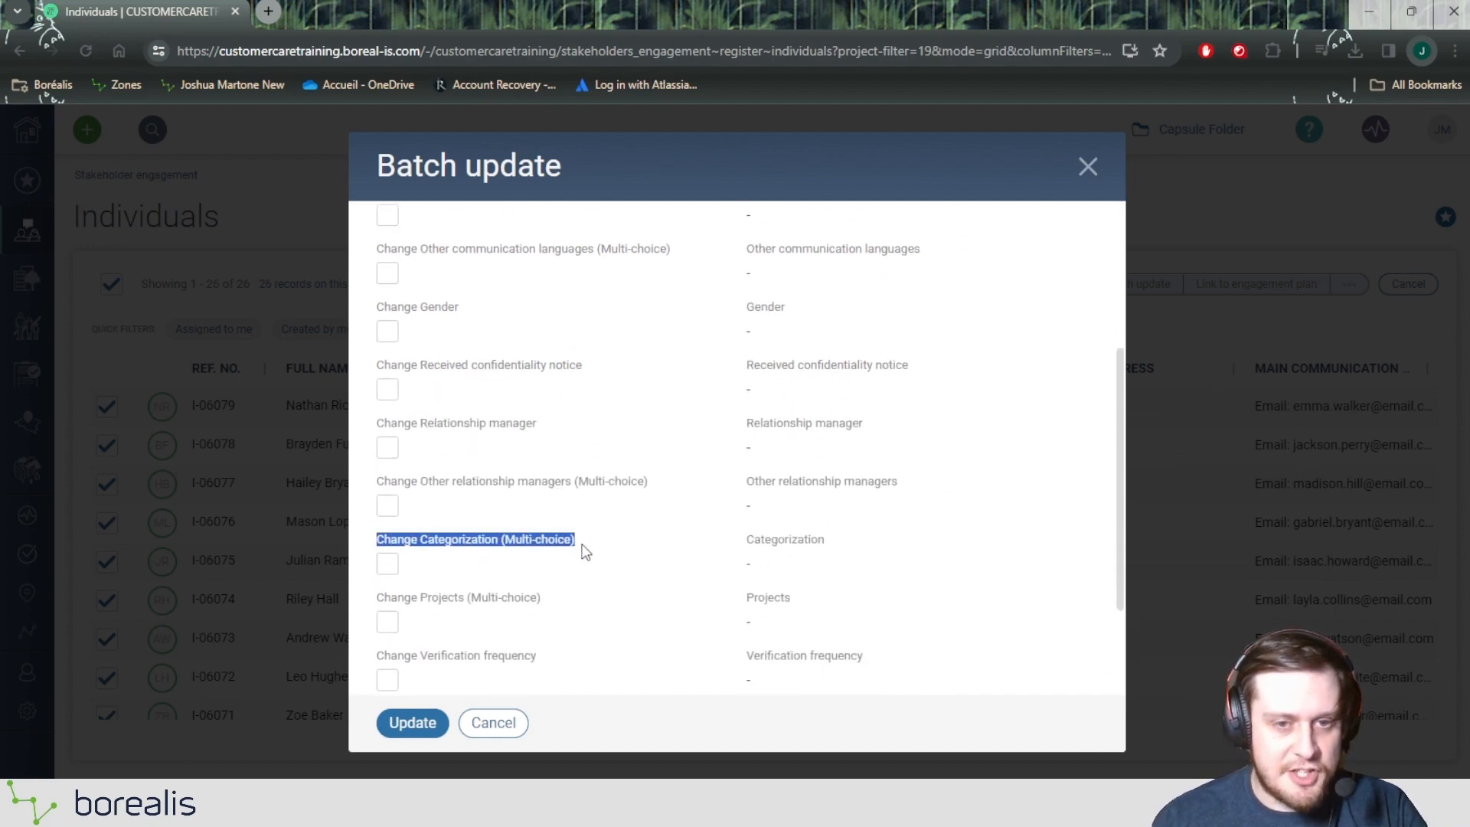
click(387, 564)
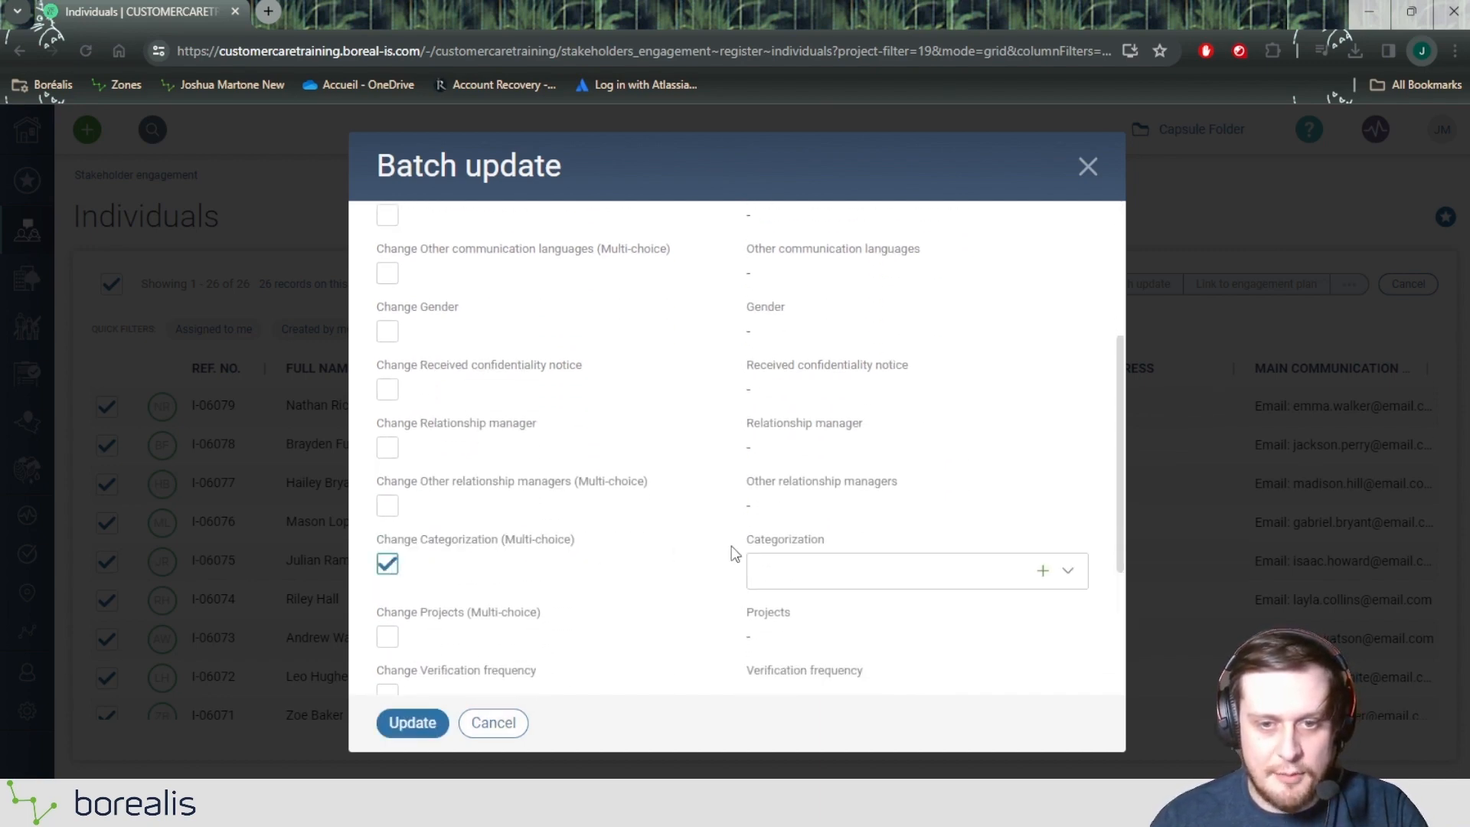
scroll(794, 413, down, 3)
click(797, 401)
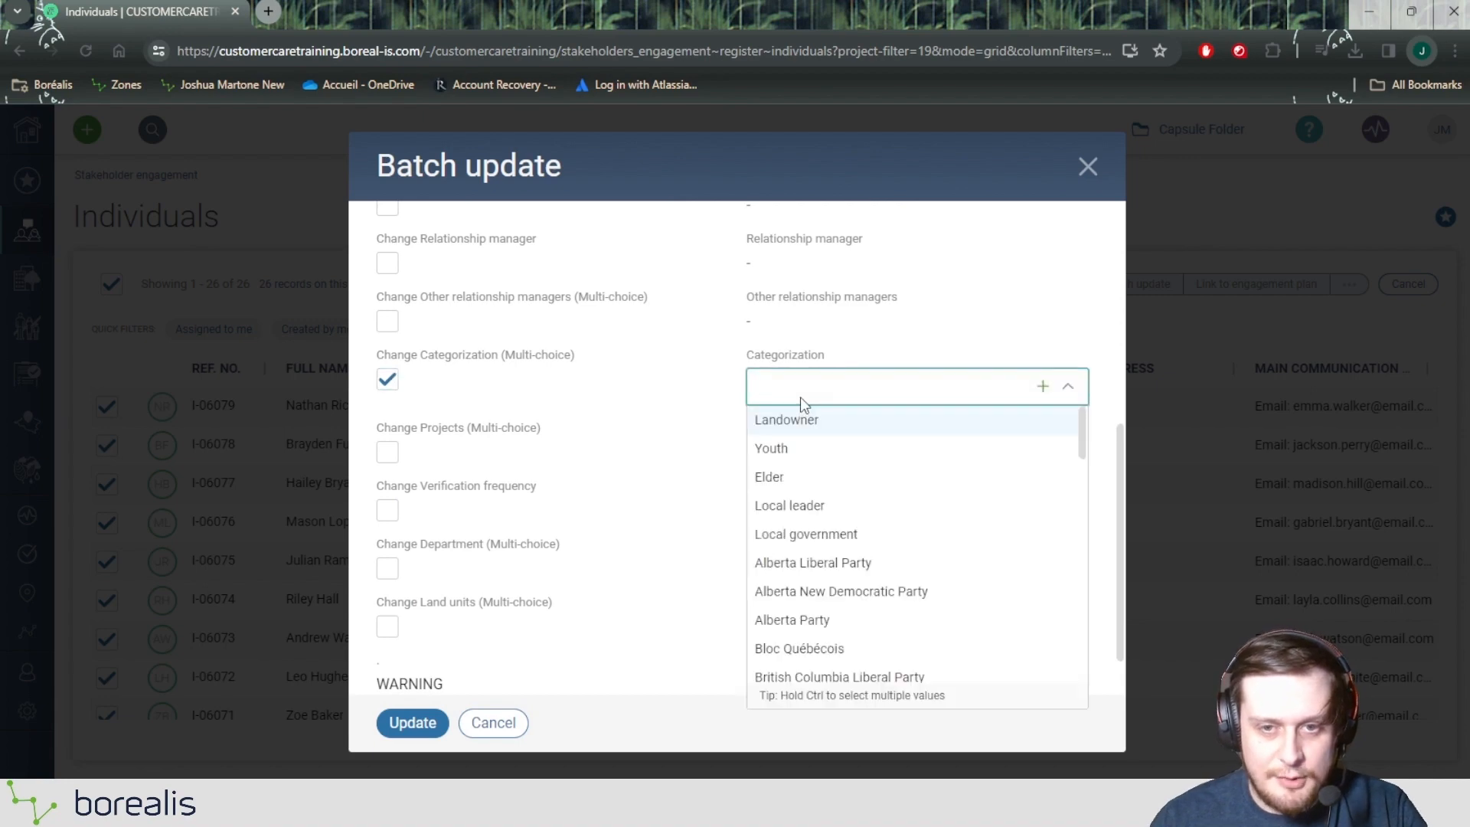
click(844, 534)
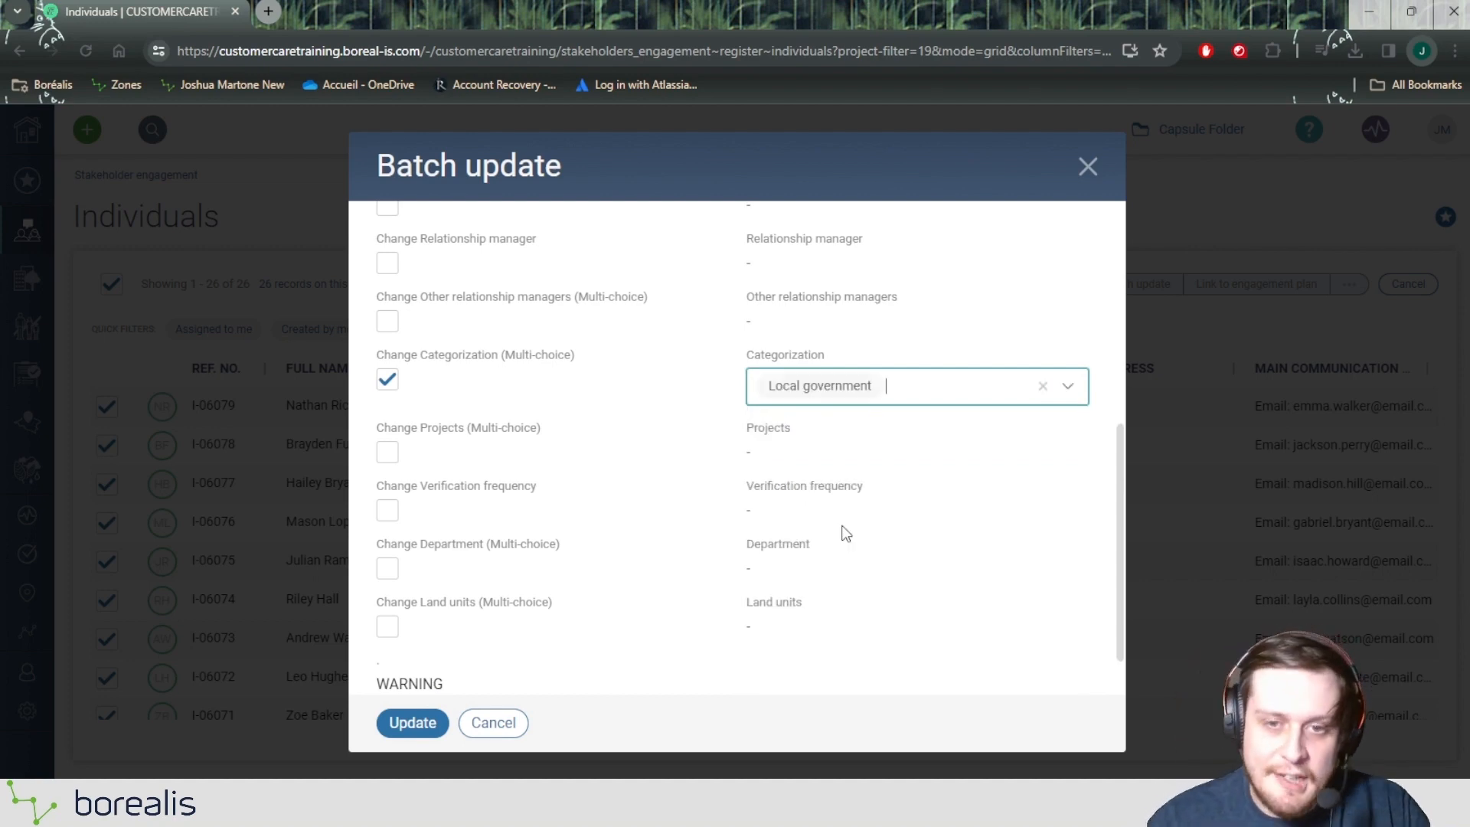
click(414, 722)
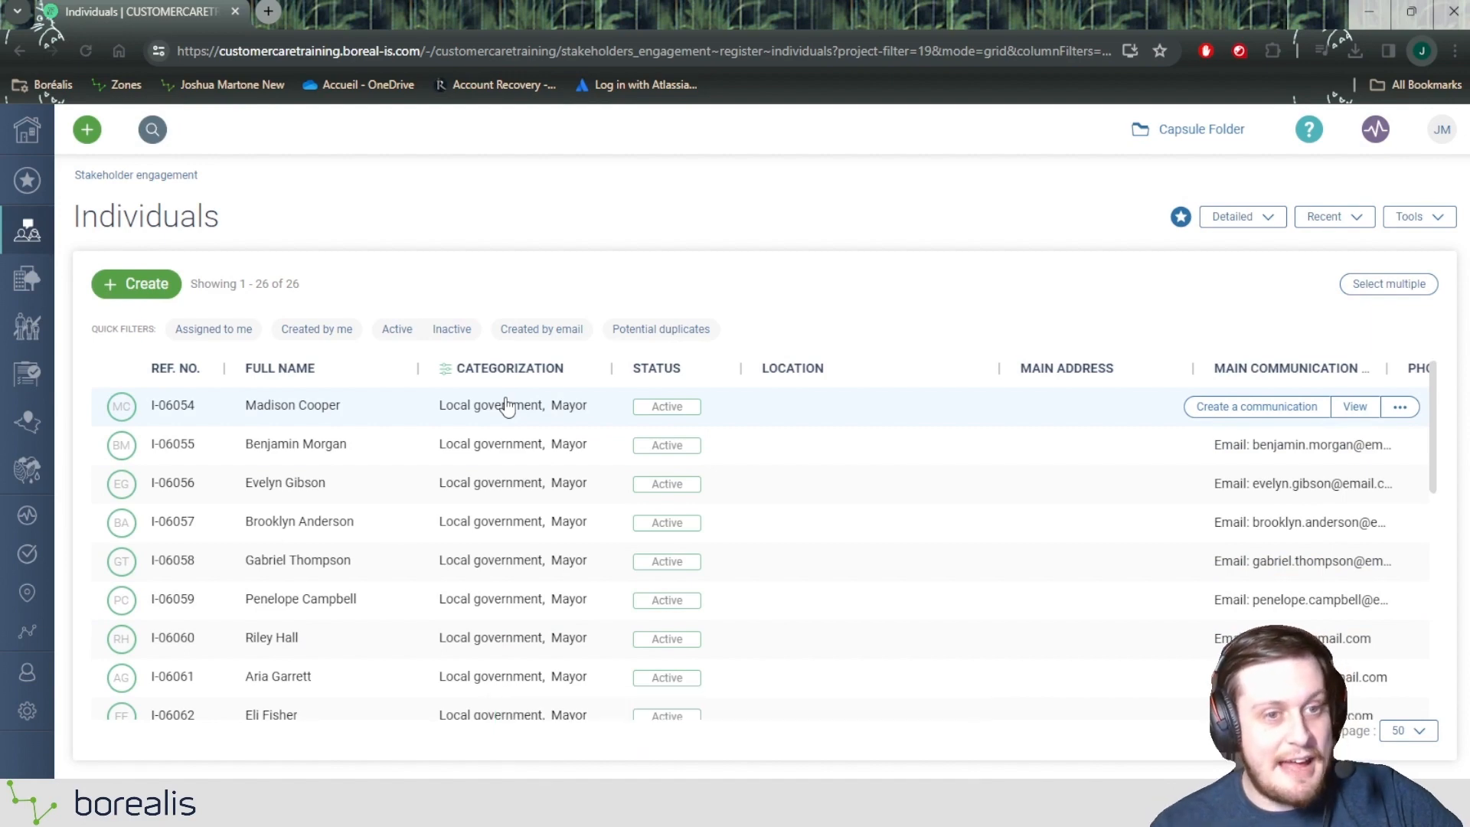
Step: Review the updated categorizations and remove the Mayor filter from the Categorization column
scroll(507, 406, down, 9)
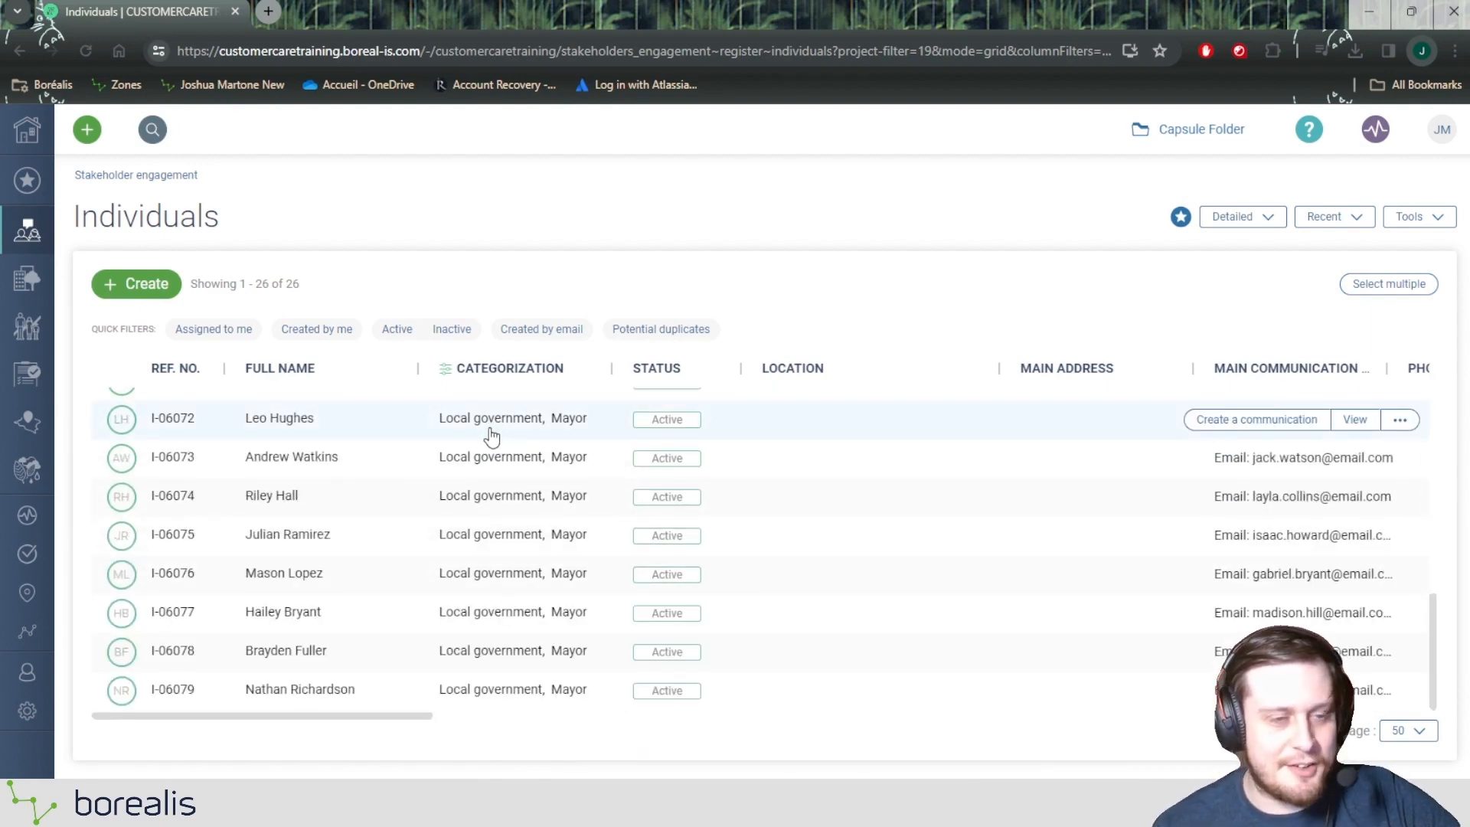
scroll(493, 459, up, 9)
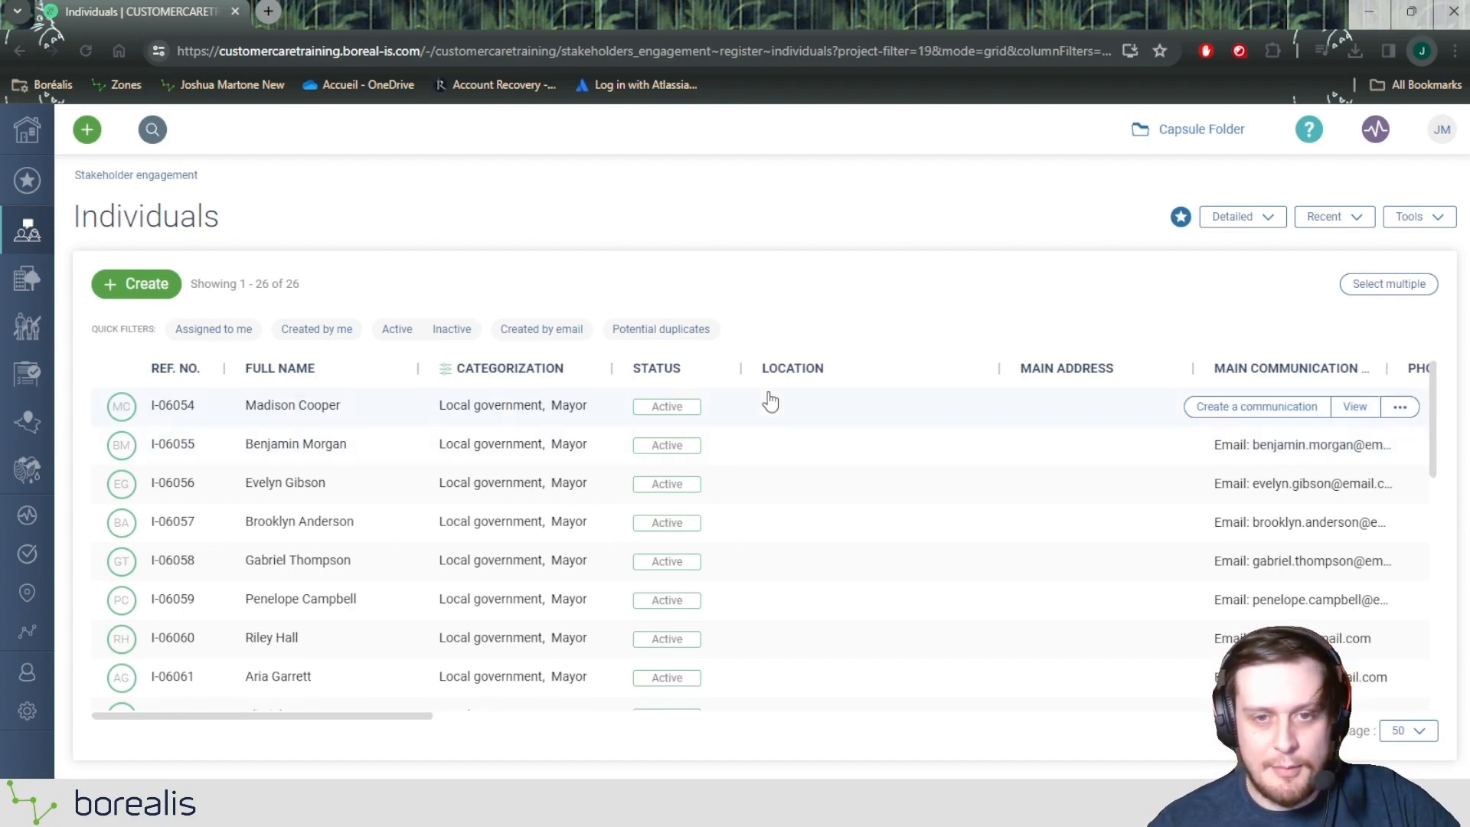
click(541, 376)
click(535, 450)
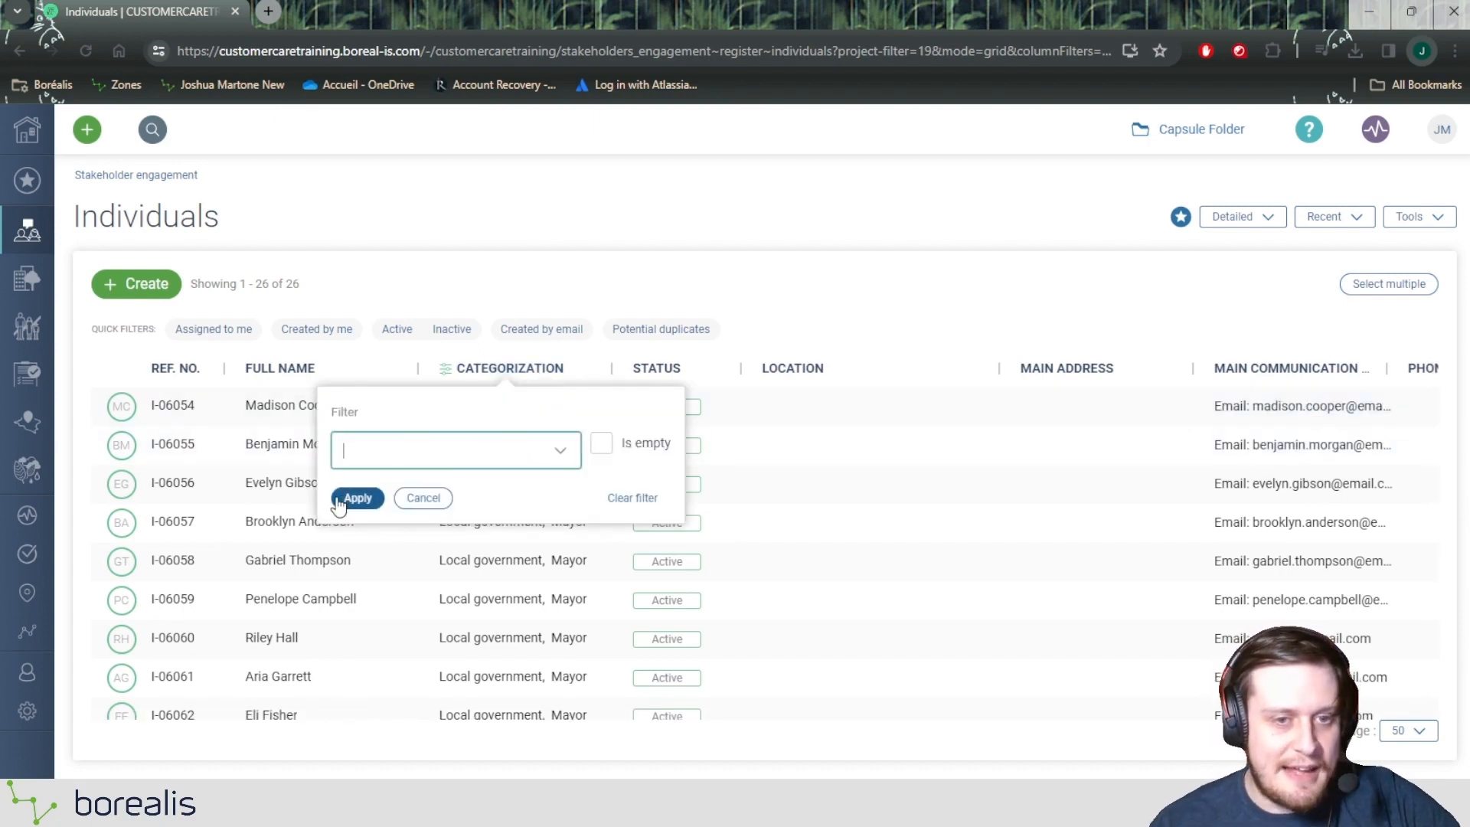
click(356, 499)
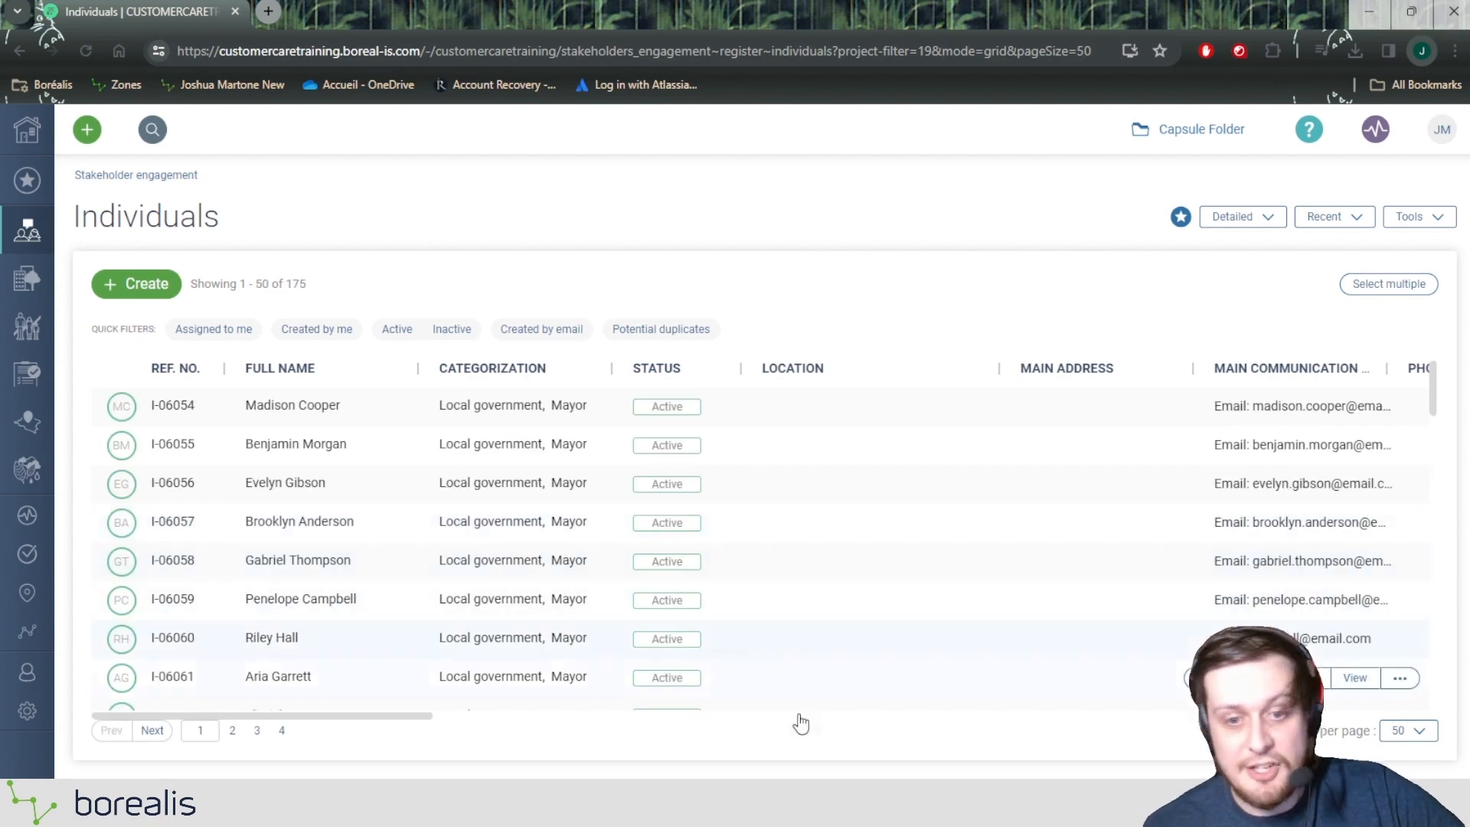
Step: Filter the individuals by Relationship manager, choosing the first staff member offered
drag(337, 716, 994, 688)
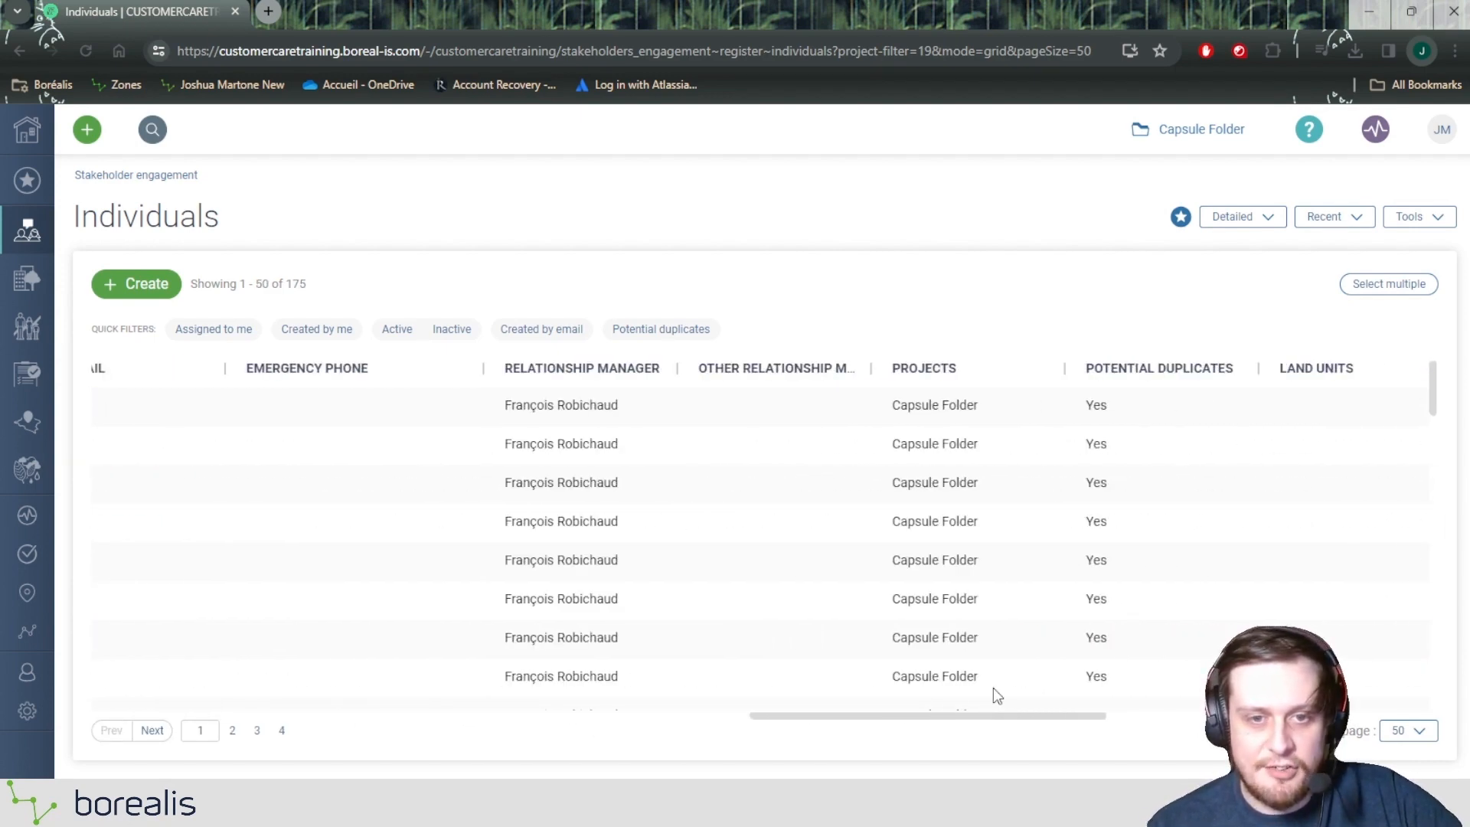
click(613, 368)
click(539, 484)
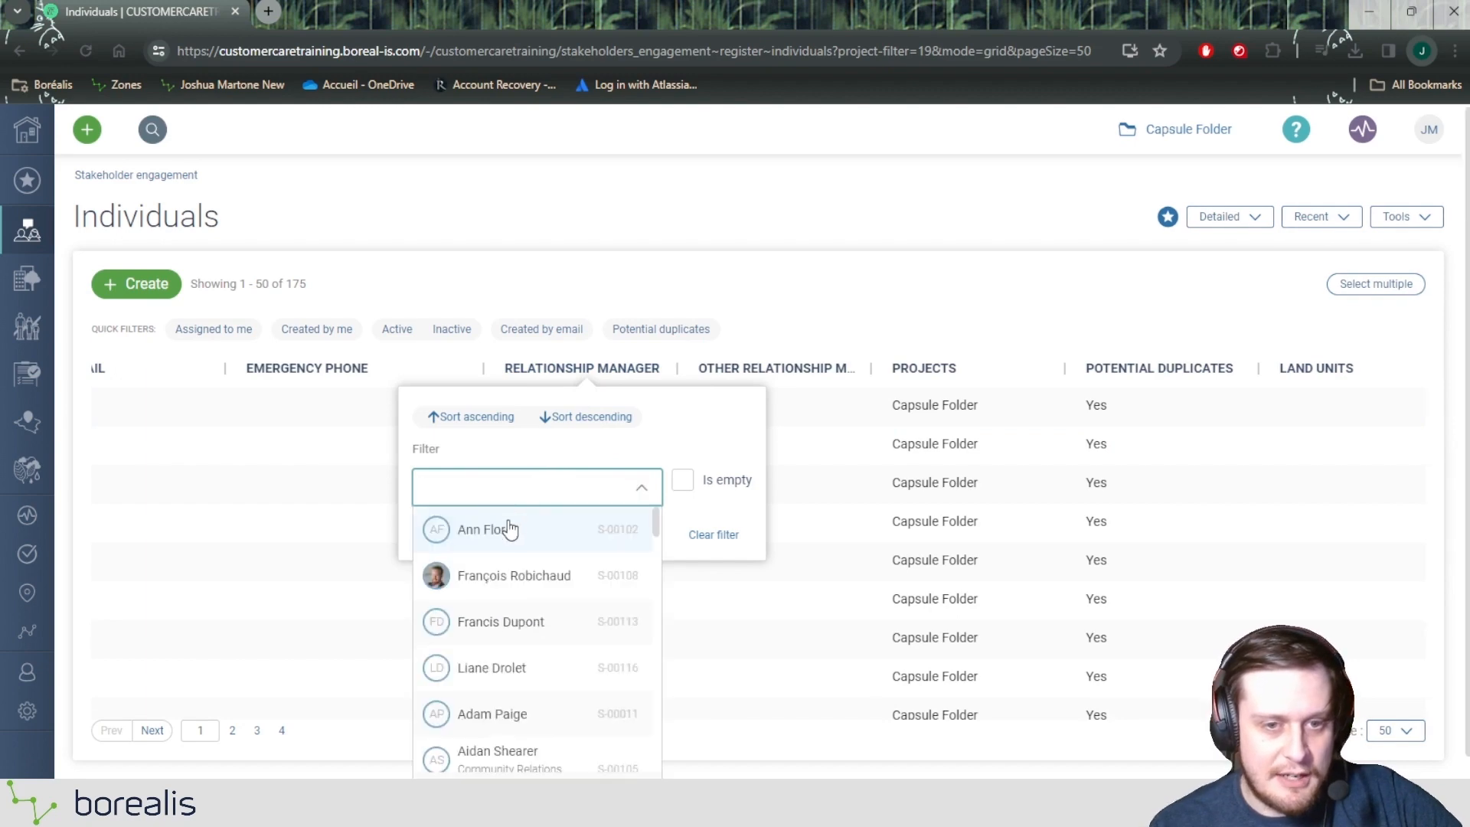
click(508, 525)
click(439, 535)
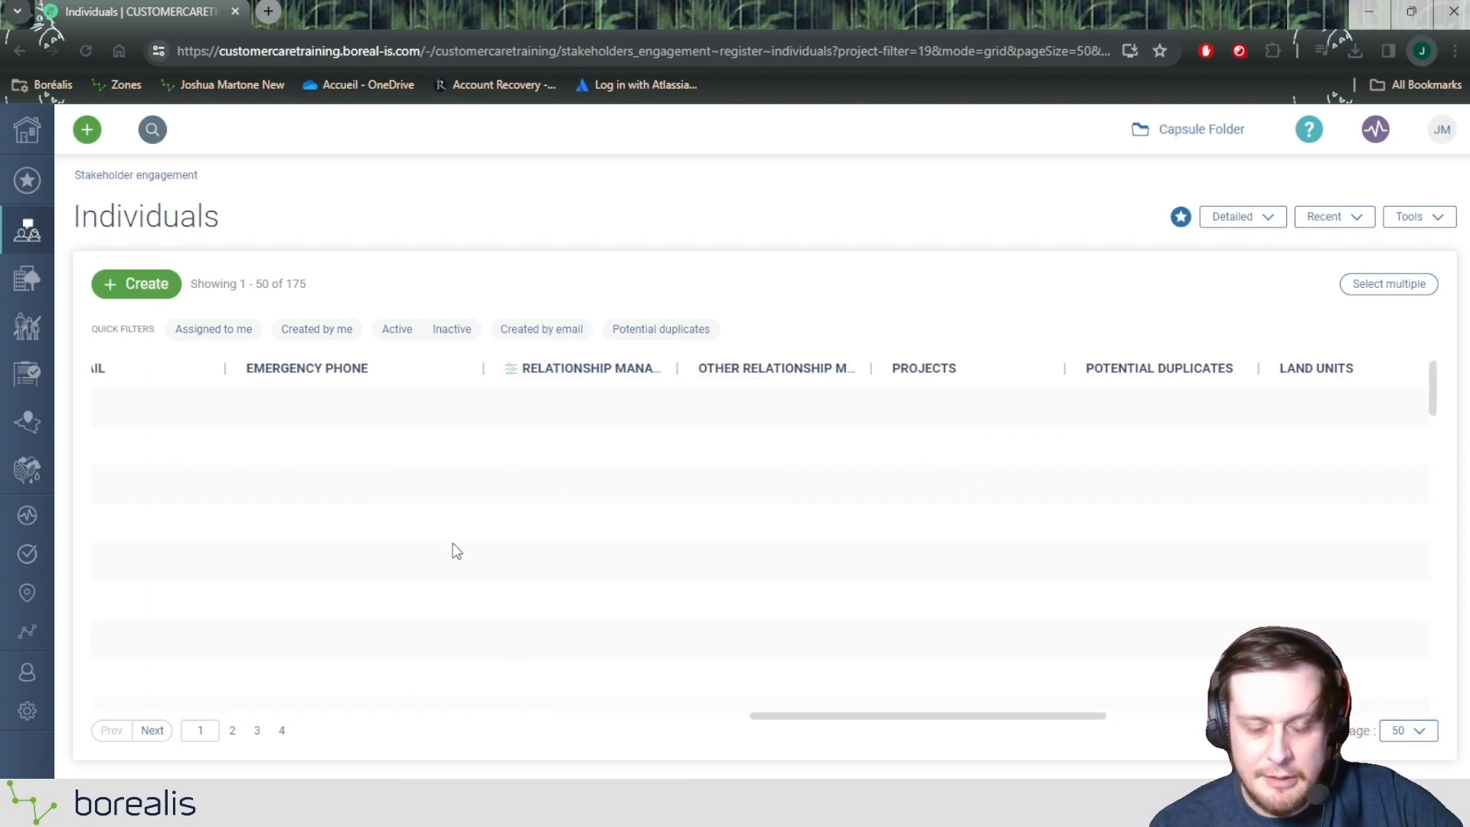
Step: Select all the records filtered by relationship manager on the page and open the batch update form for them
click(1392, 287)
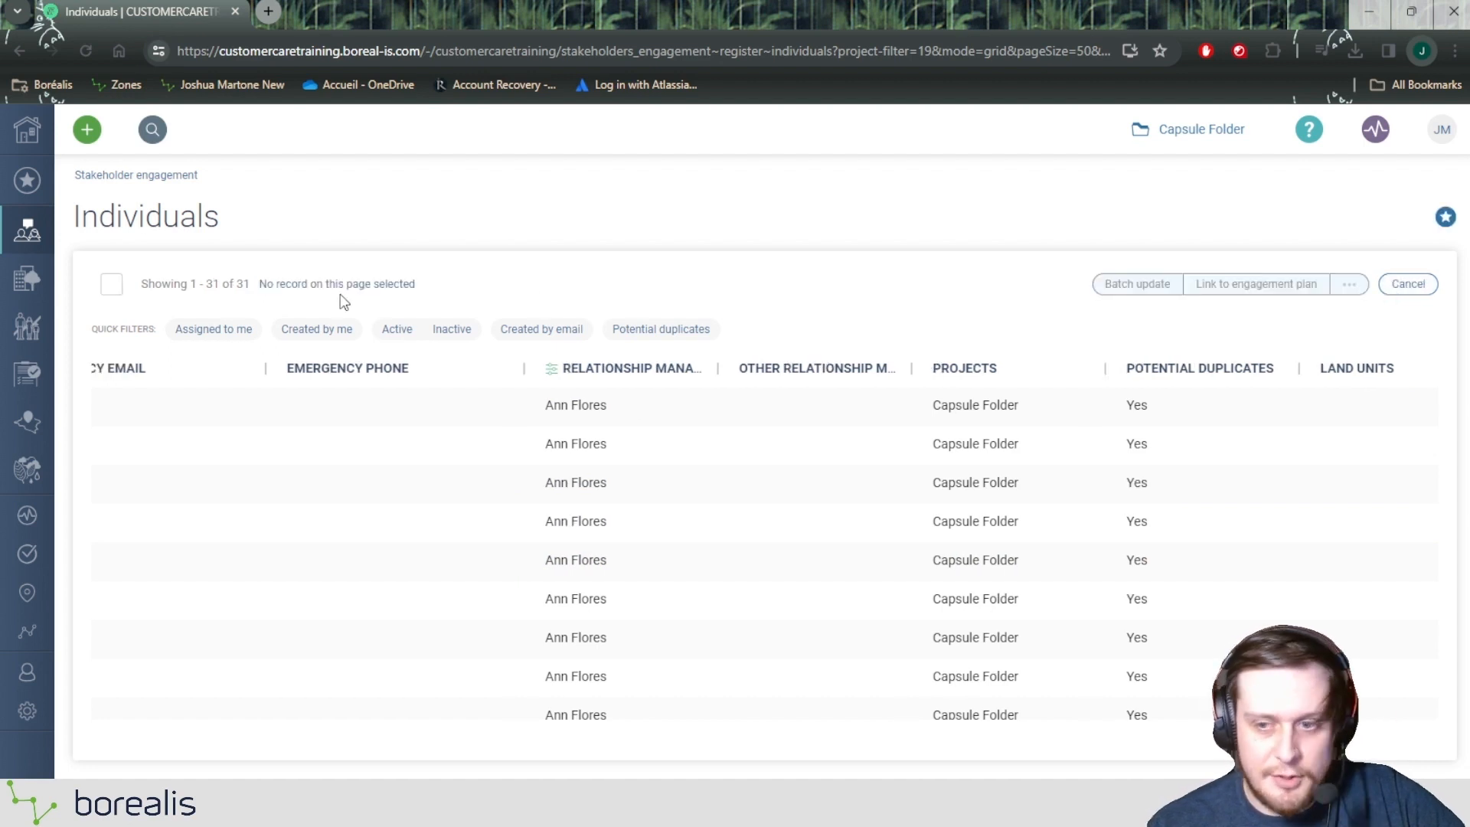
click(111, 286)
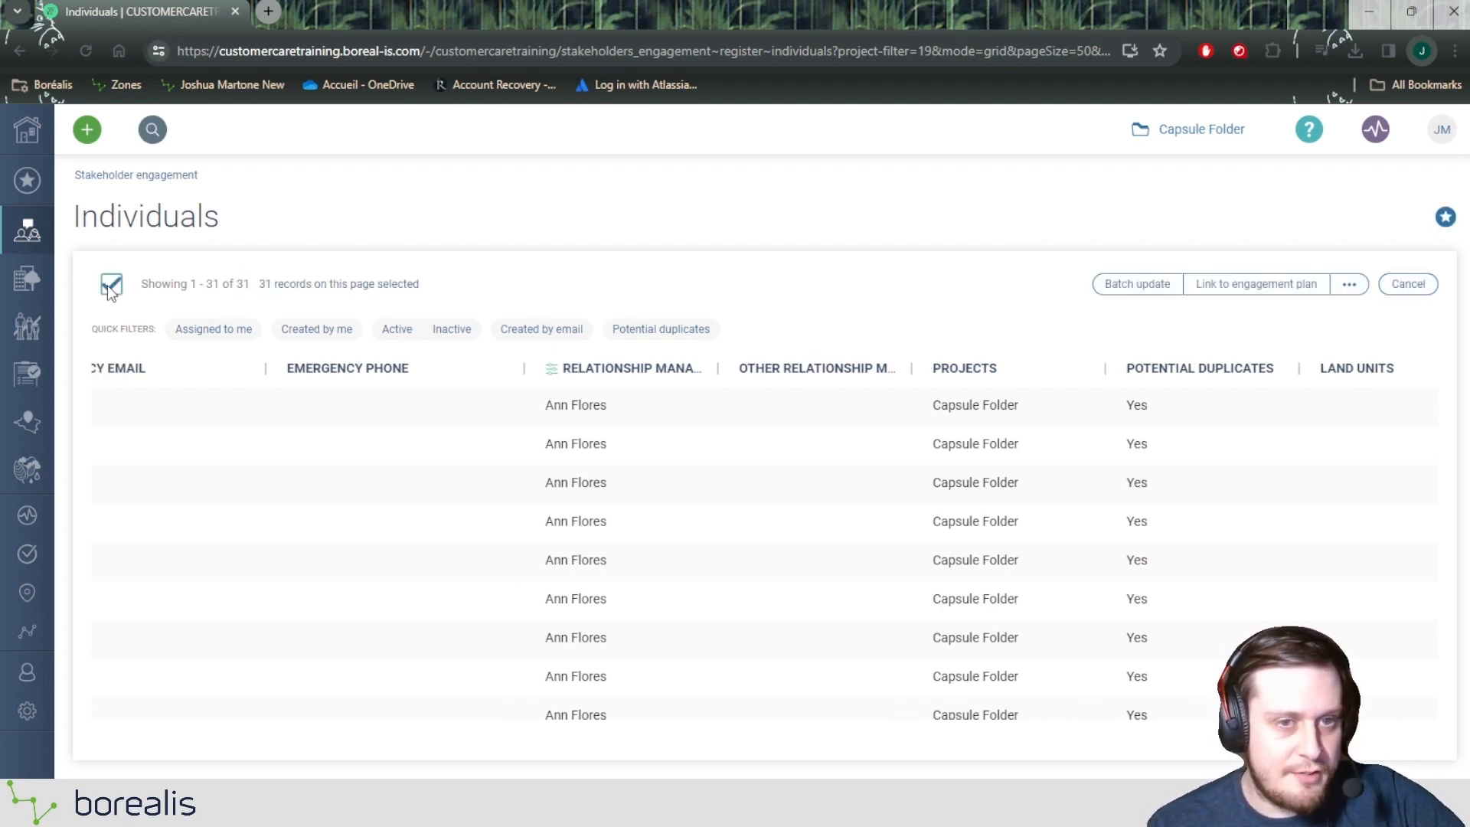
click(1159, 281)
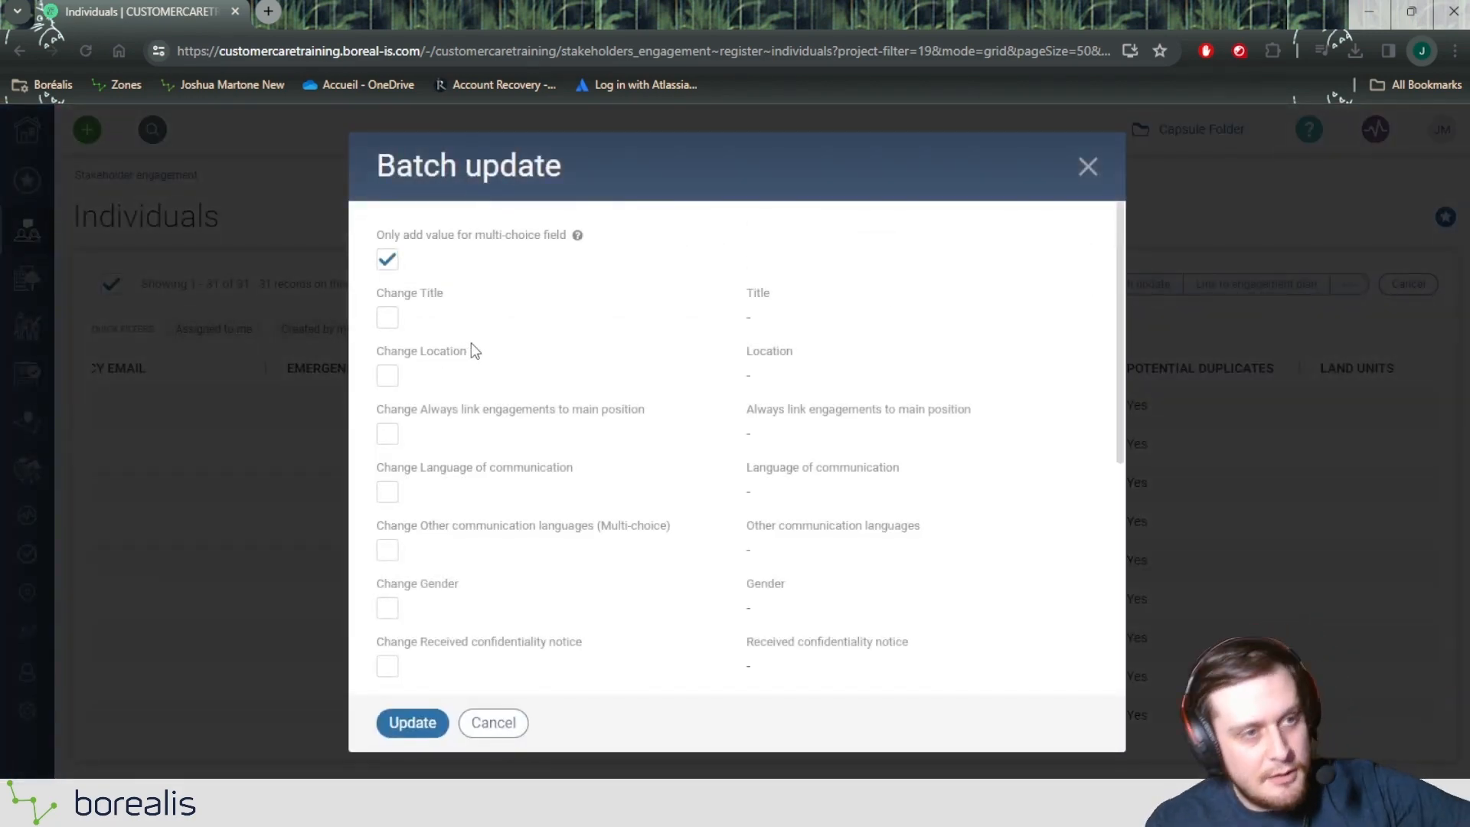
Step: Enable the Relationship manager change in the batch update form and check the option Only add value for multi-choice field
scroll(472, 351, down, 5)
scroll(448, 379, up, 2)
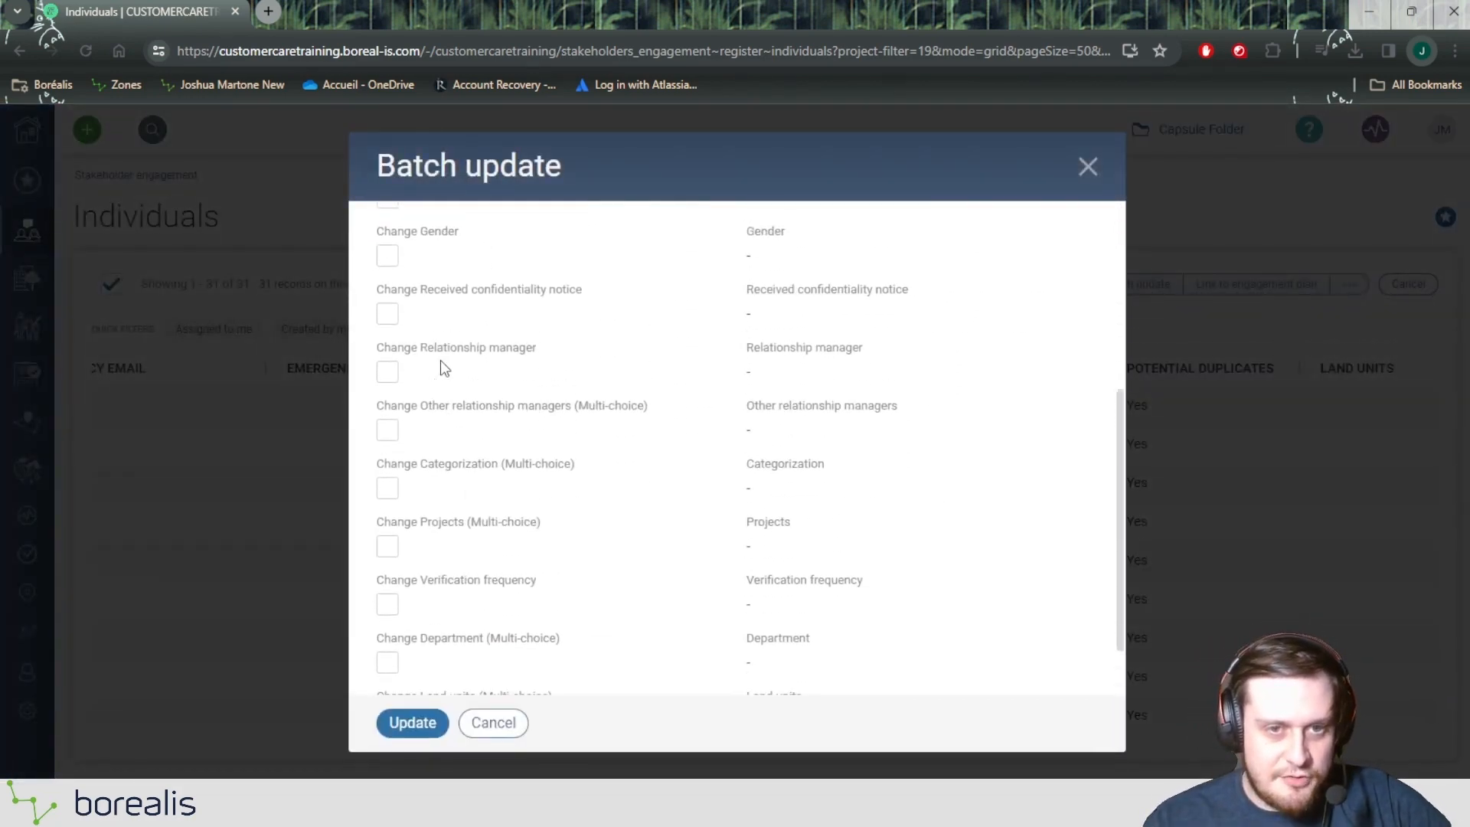
click(388, 382)
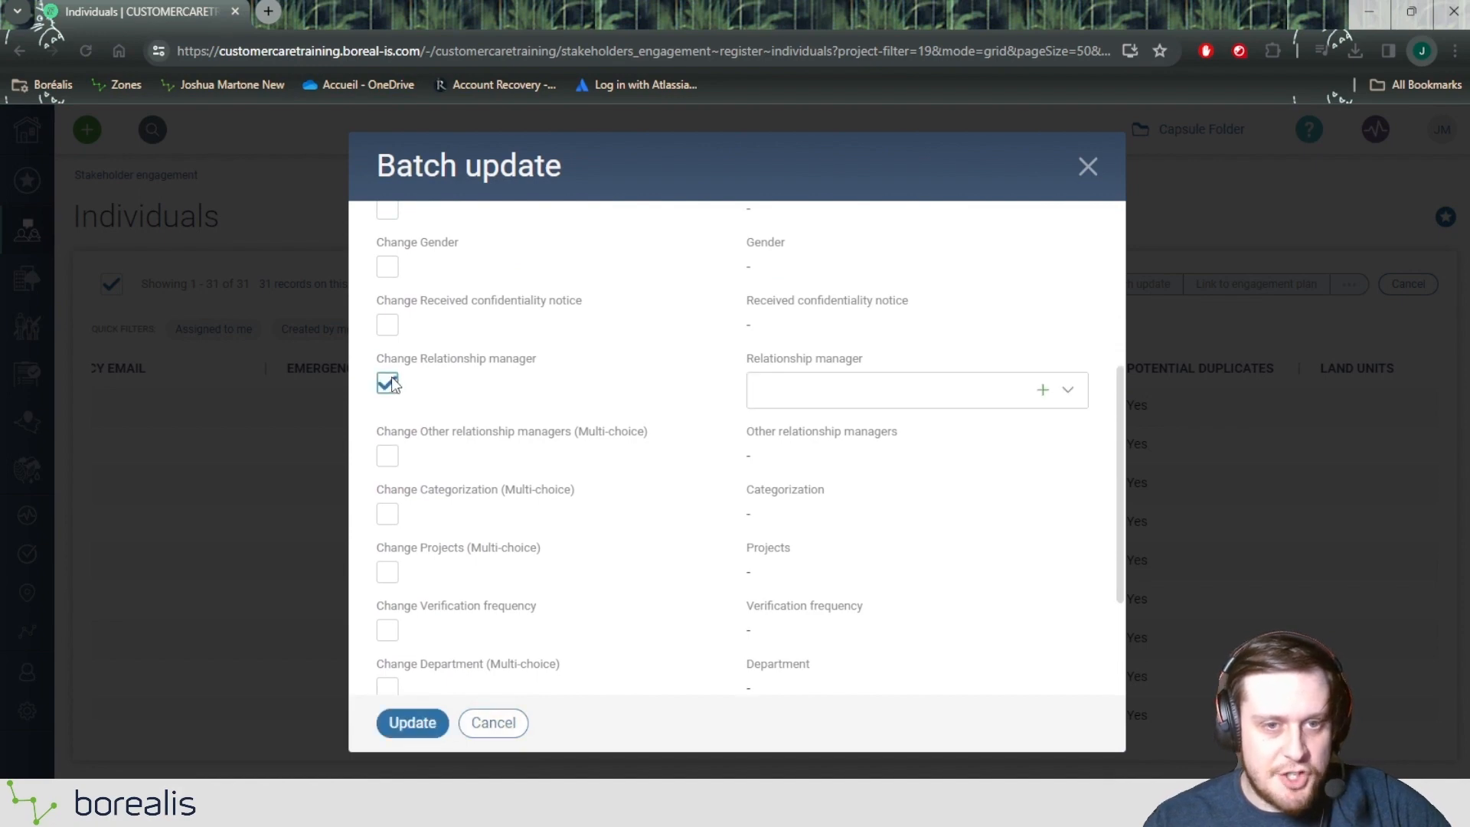
scroll(406, 382, up, 3)
scroll(418, 384, down, 3)
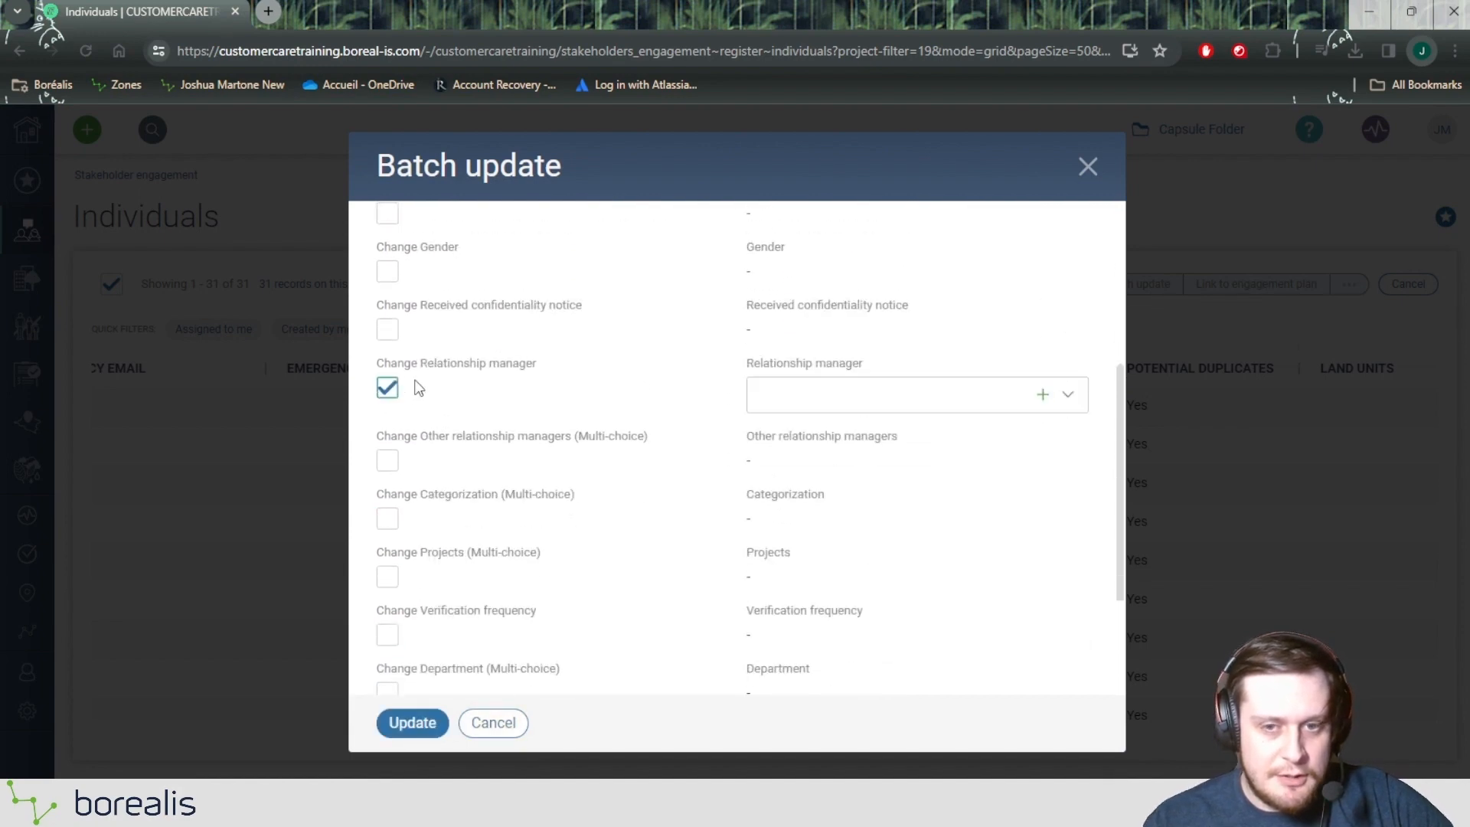
click(773, 394)
scroll(478, 349, up, 3)
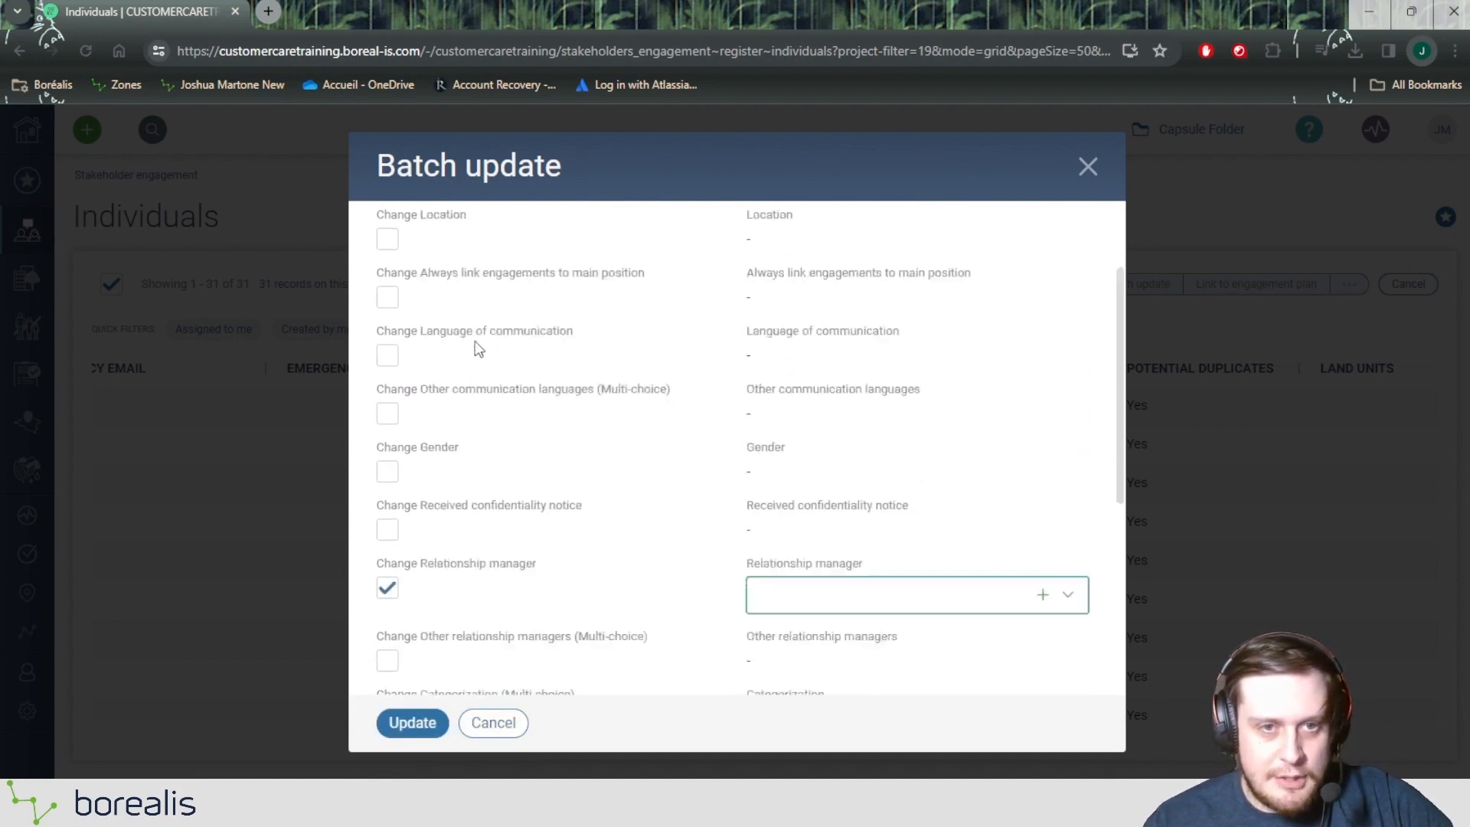
scroll(475, 341, up, 2)
click(385, 262)
drag(375, 235, 565, 246)
scroll(512, 288, down, 5)
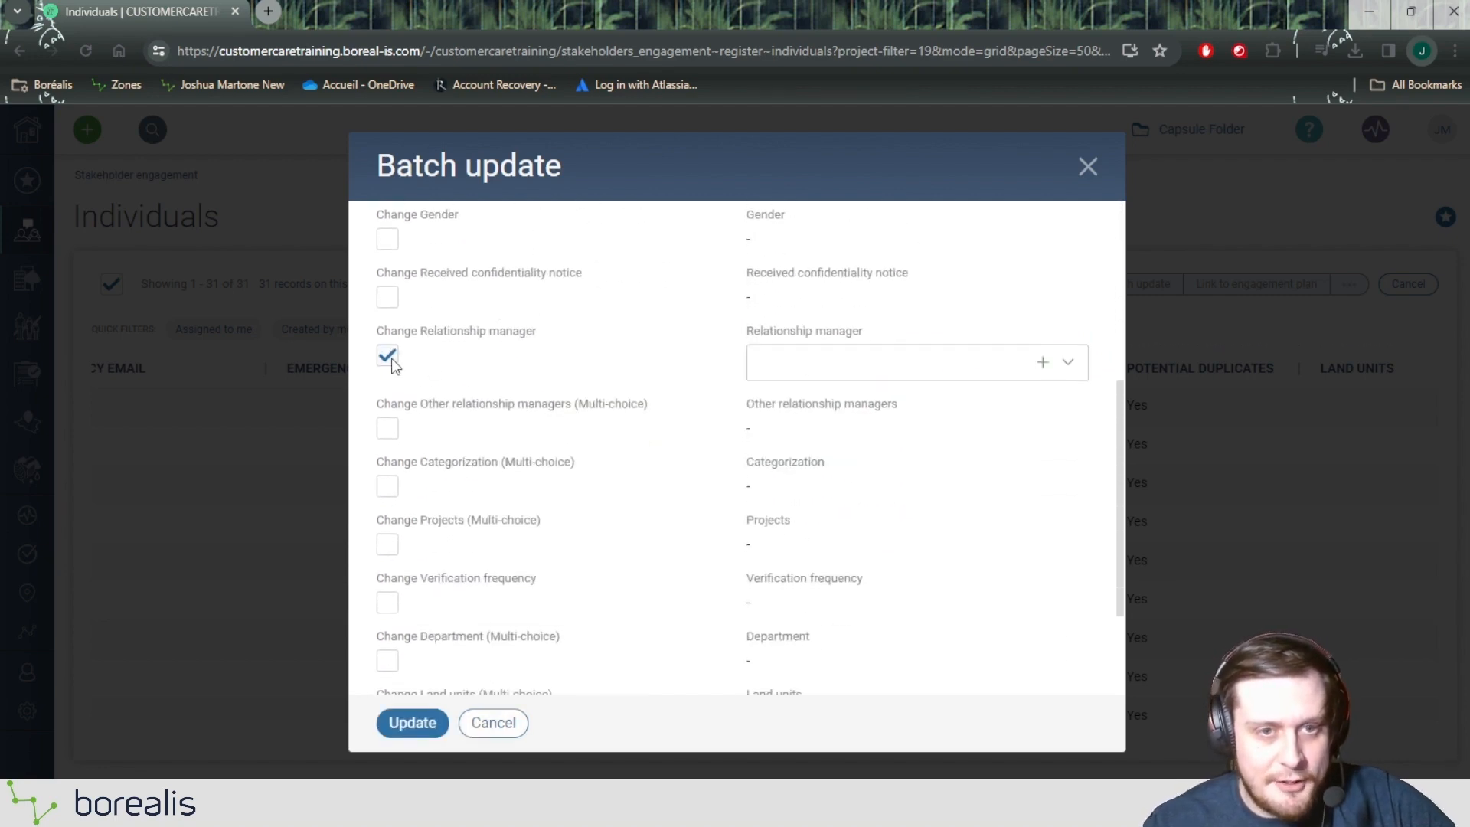
Step: Choose a different staff member as the new Relationship manager, read the replacement warning and run the batch update
click(822, 369)
scroll(837, 485, down, 1)
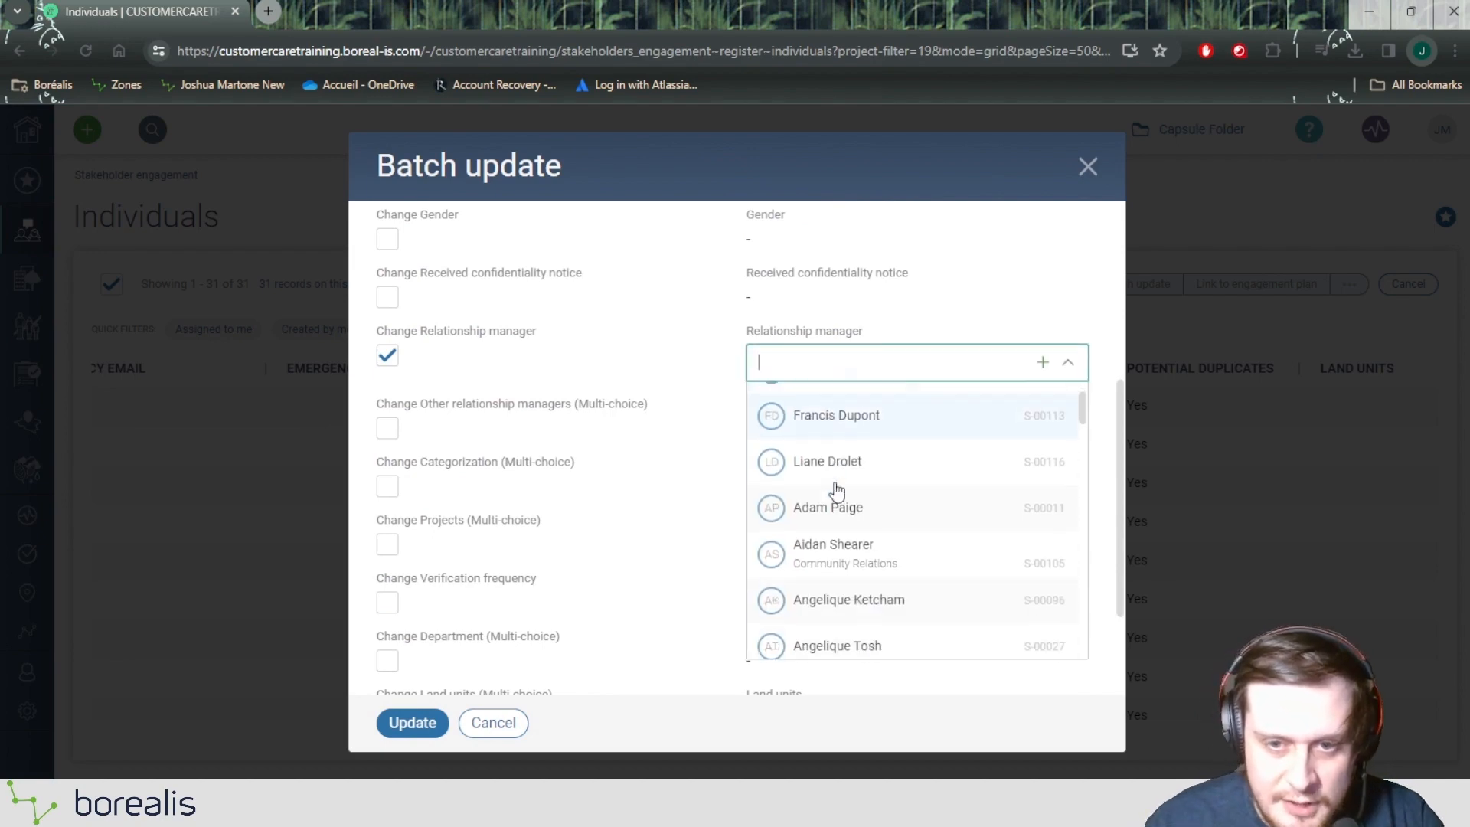
click(845, 498)
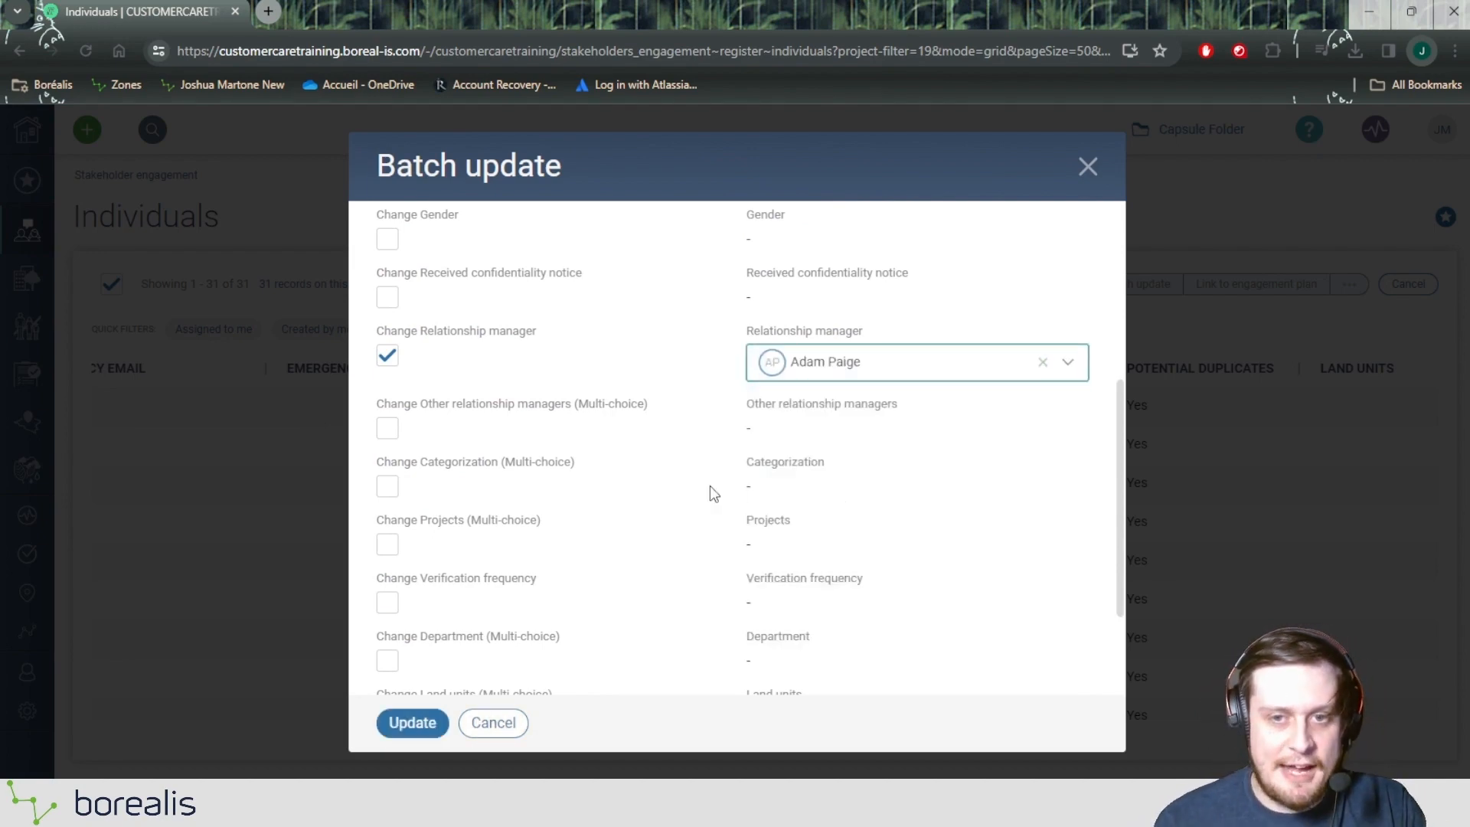
scroll(647, 490, down, 2)
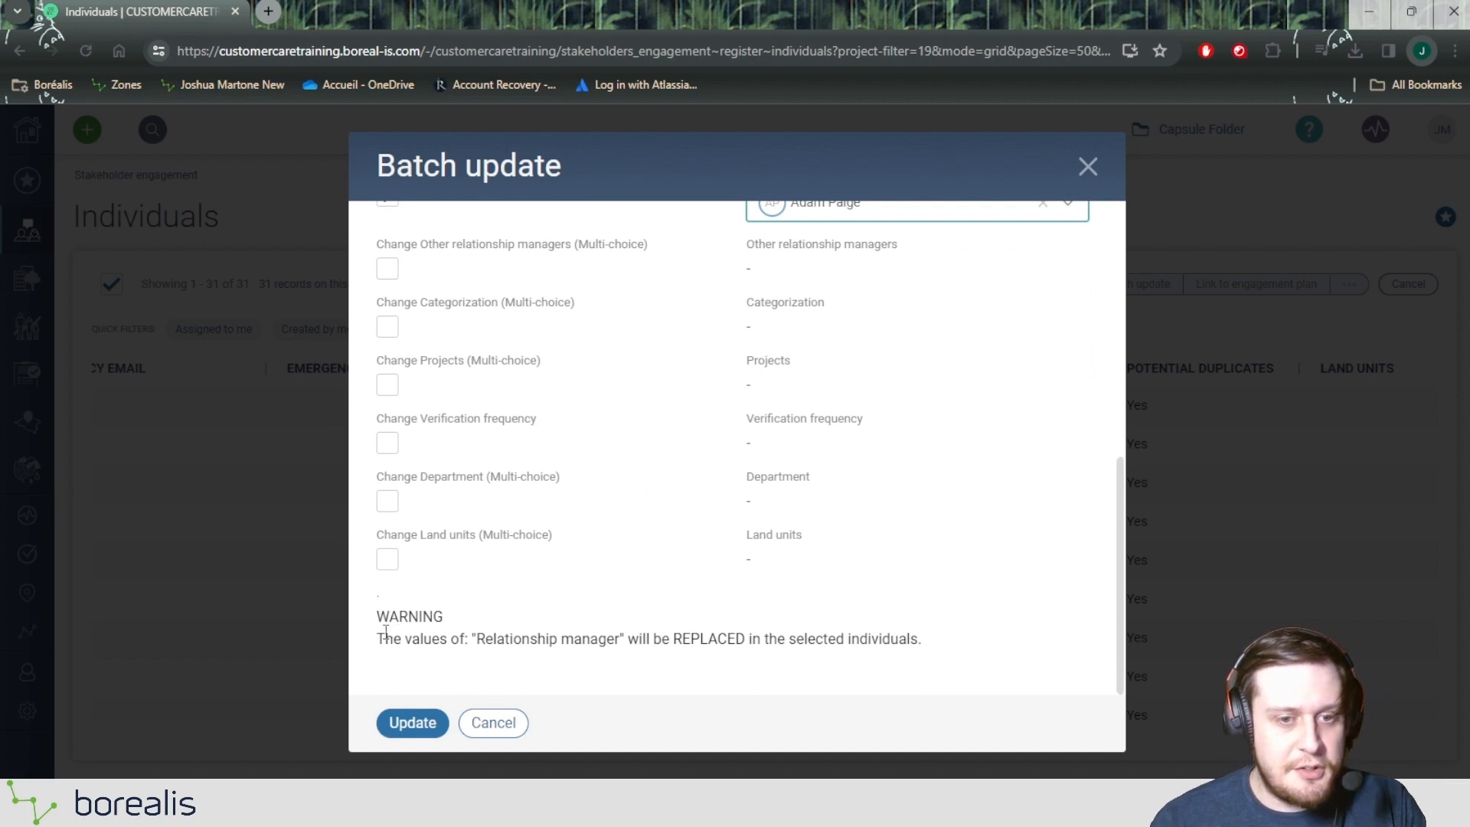
drag(386, 633, 938, 642)
click(651, 636)
click(938, 641)
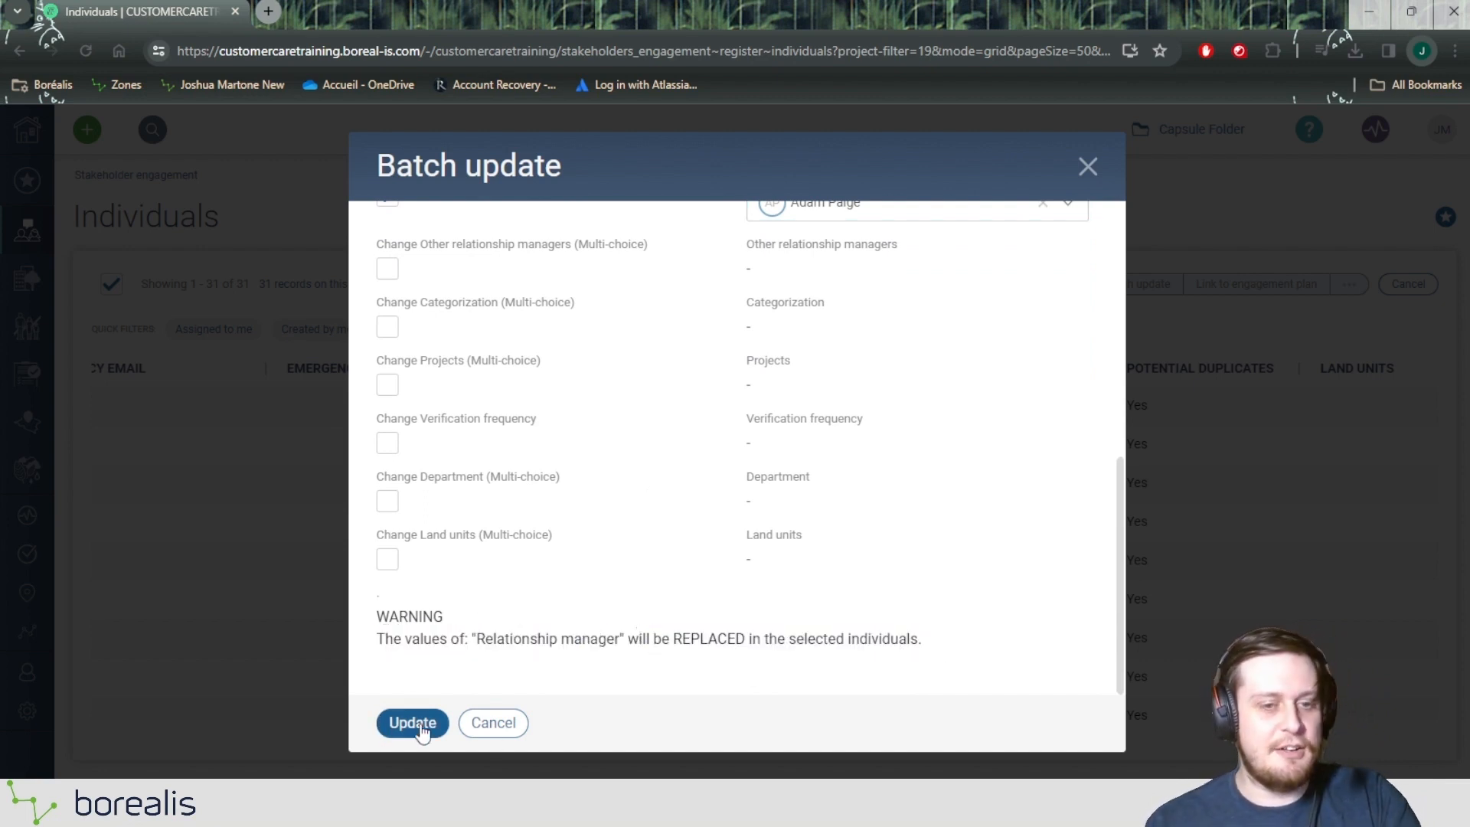
click(417, 723)
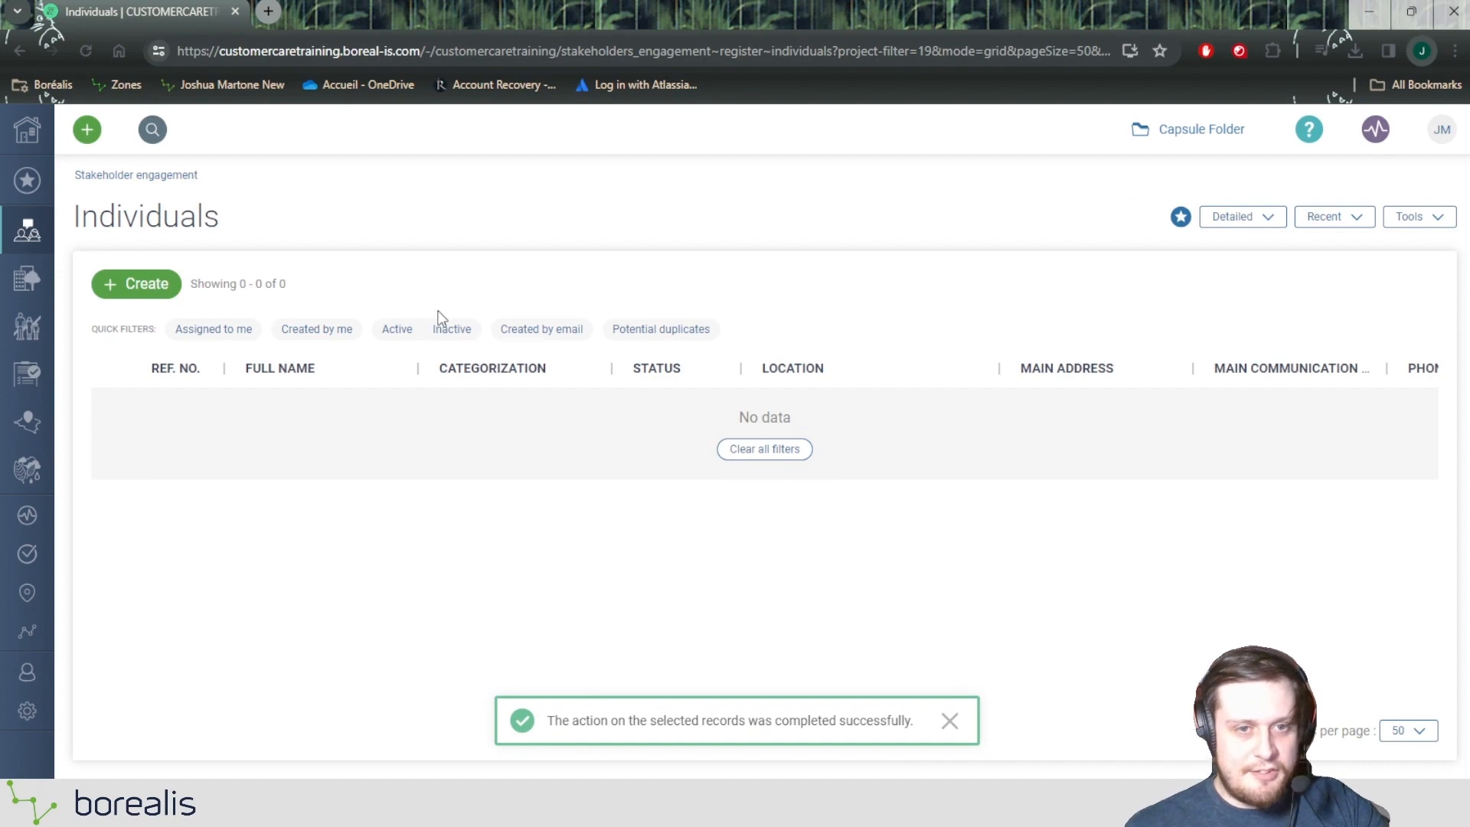
Step: Clear all filters on the individuals register and check the Relationship manager column for the reassigned records
click(768, 451)
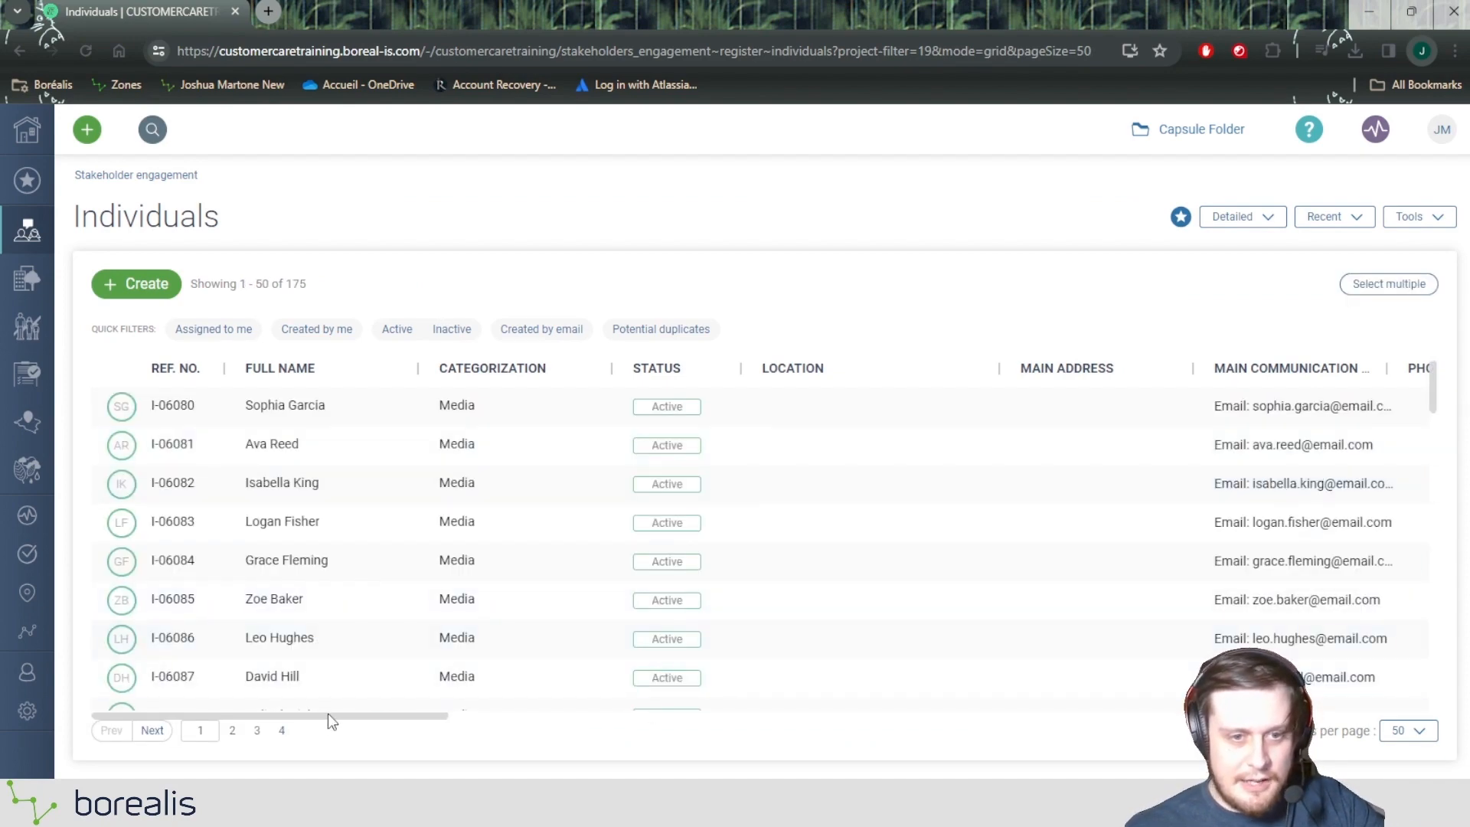
drag(328, 714, 939, 679)
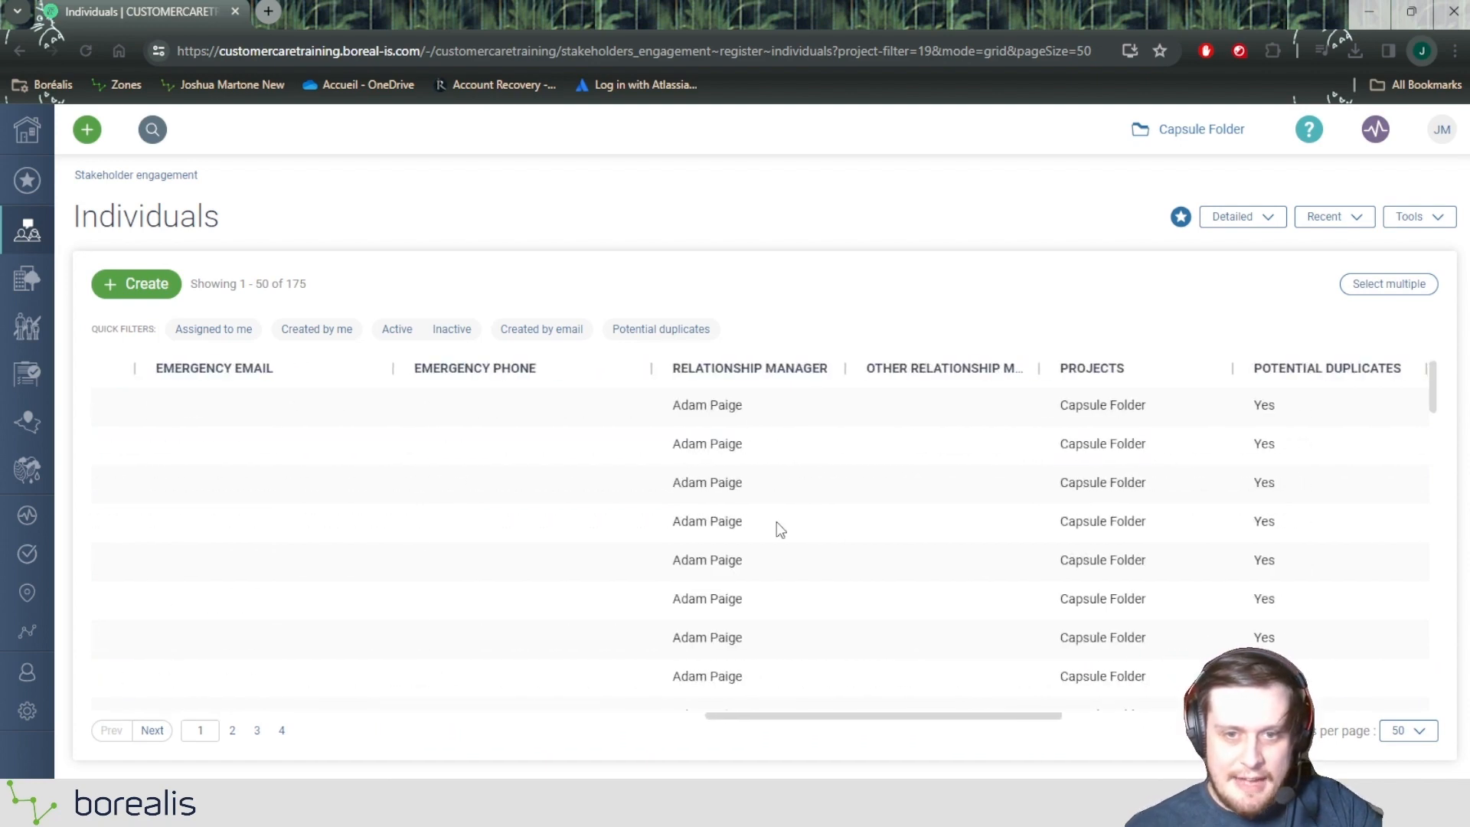
scroll(769, 429, down, 8)
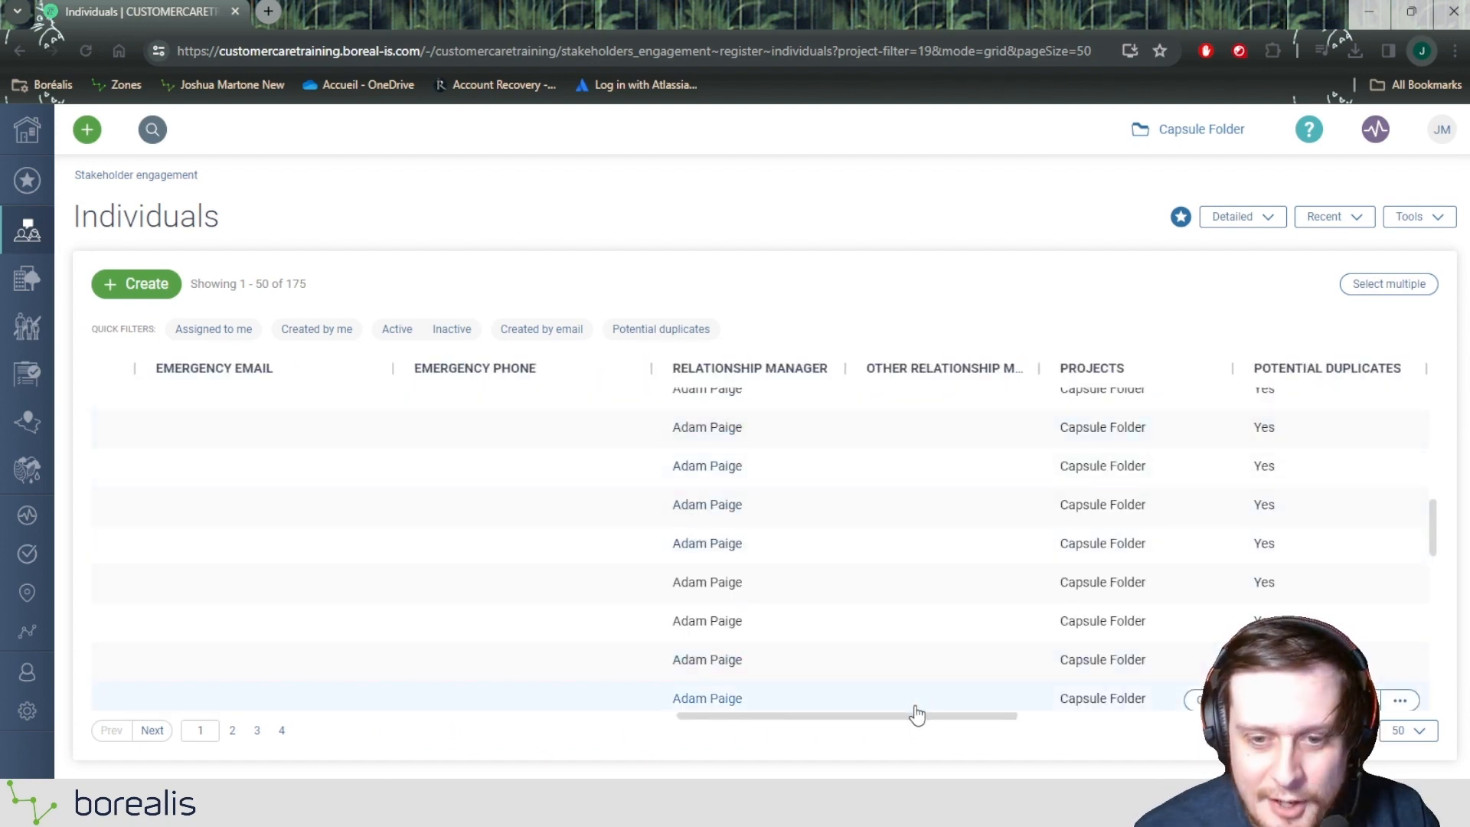
drag(908, 715, 919, 634)
scroll(729, 579, up, 6)
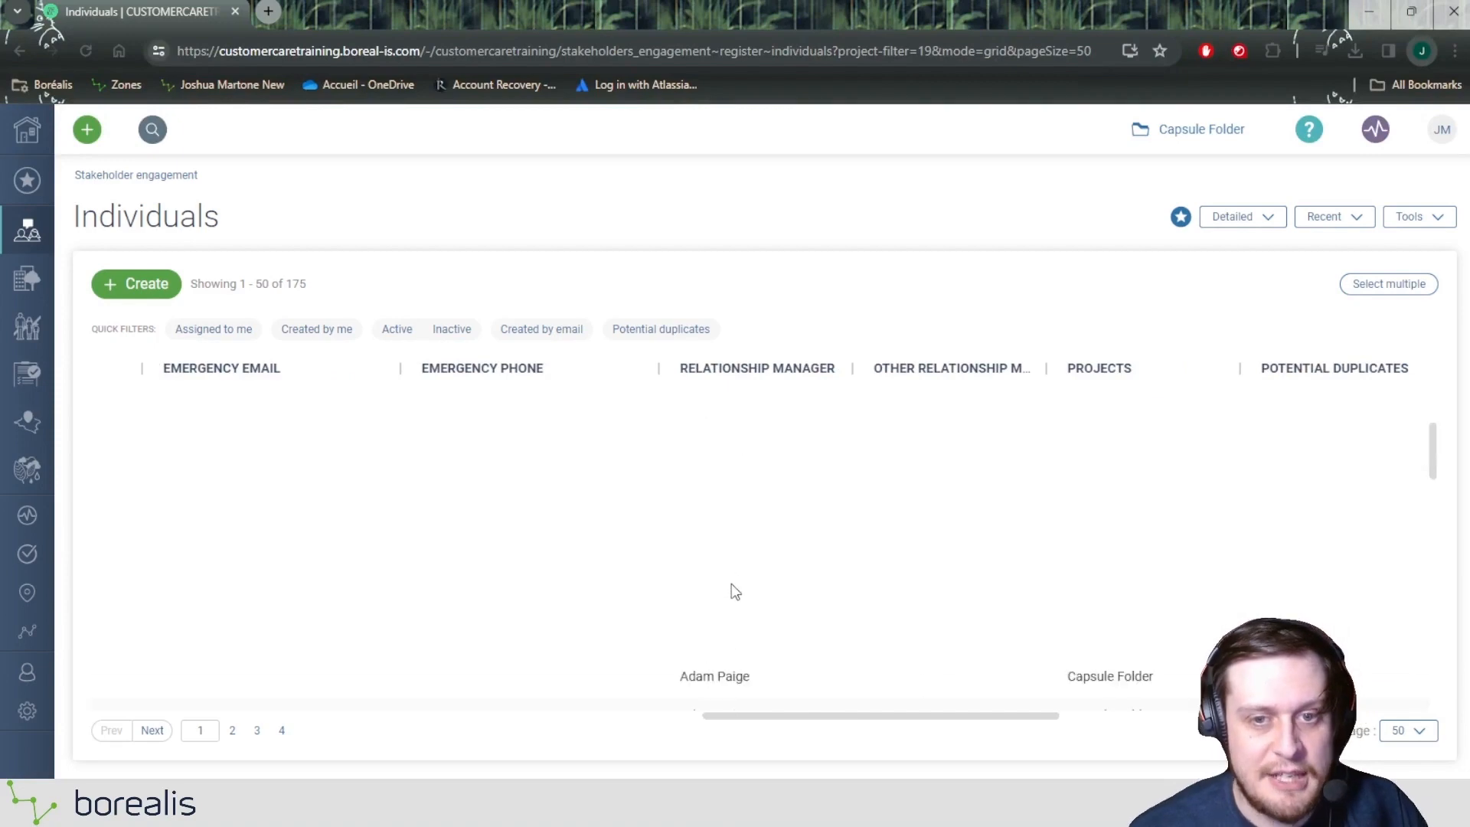
click(733, 596)
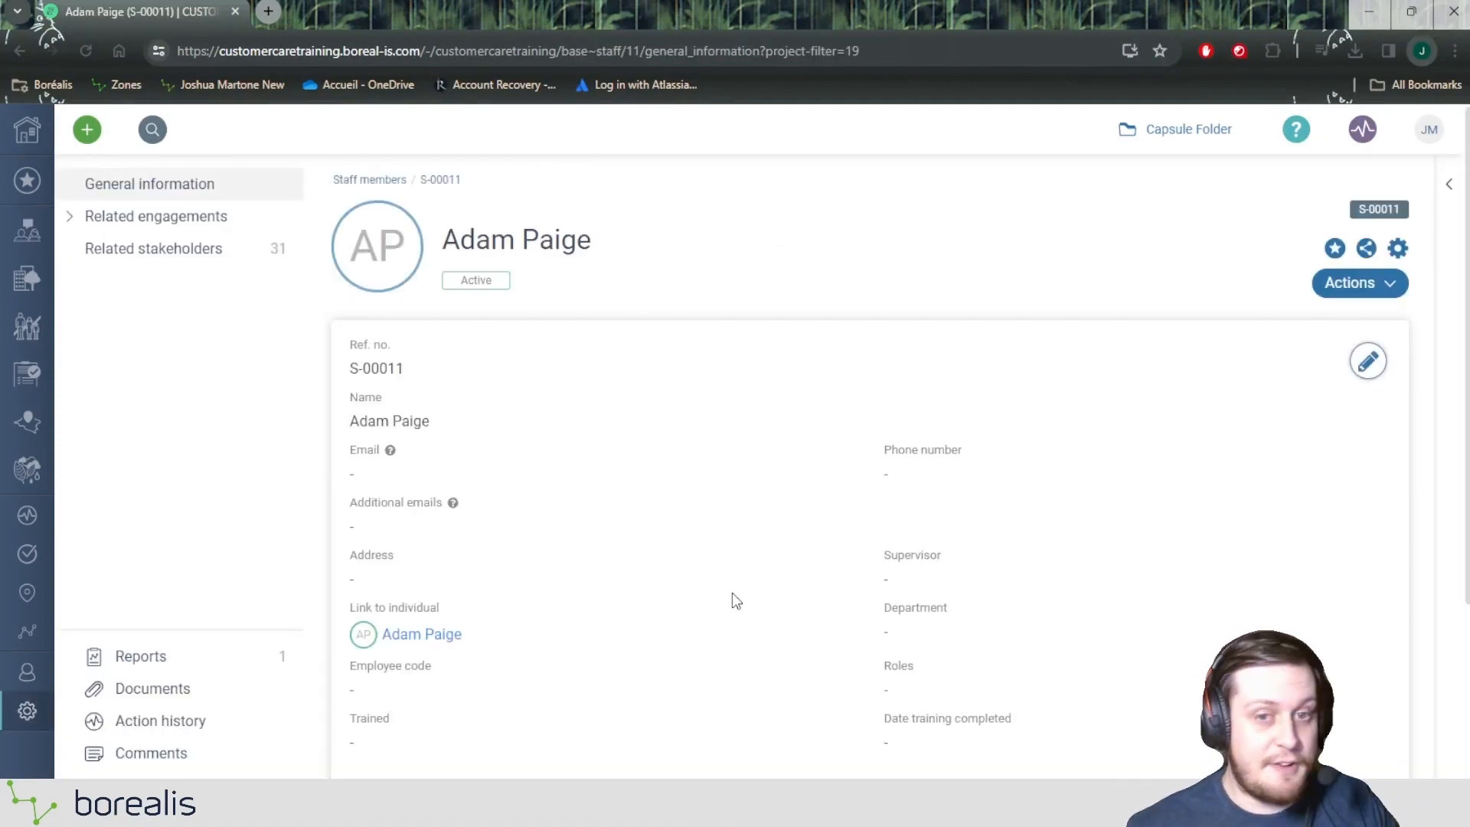
click(20, 50)
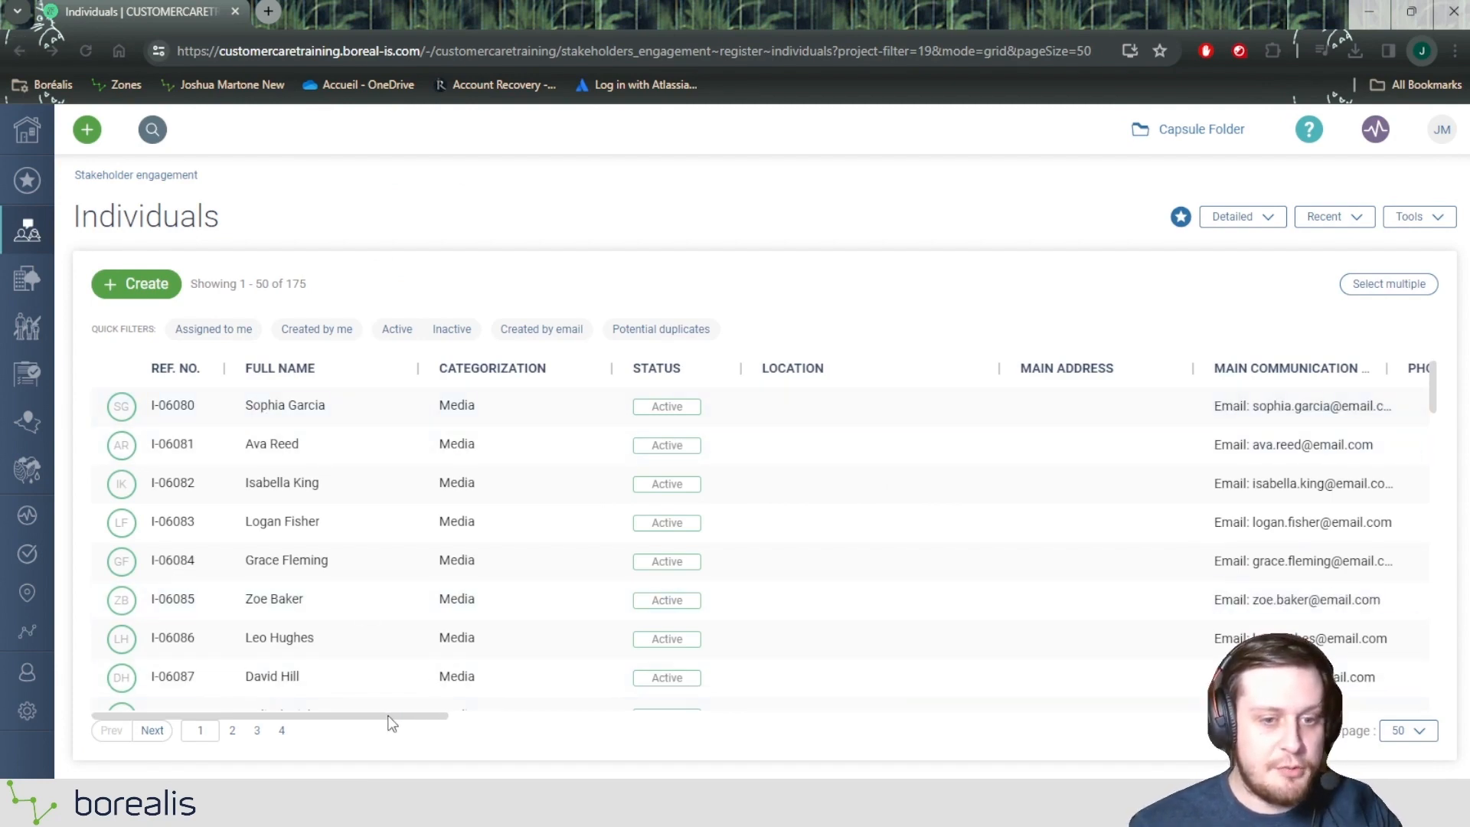
Step: Filter the individuals to those whose Relationship manager is empty and review the filtered list
drag(390, 724, 943, 540)
click(917, 371)
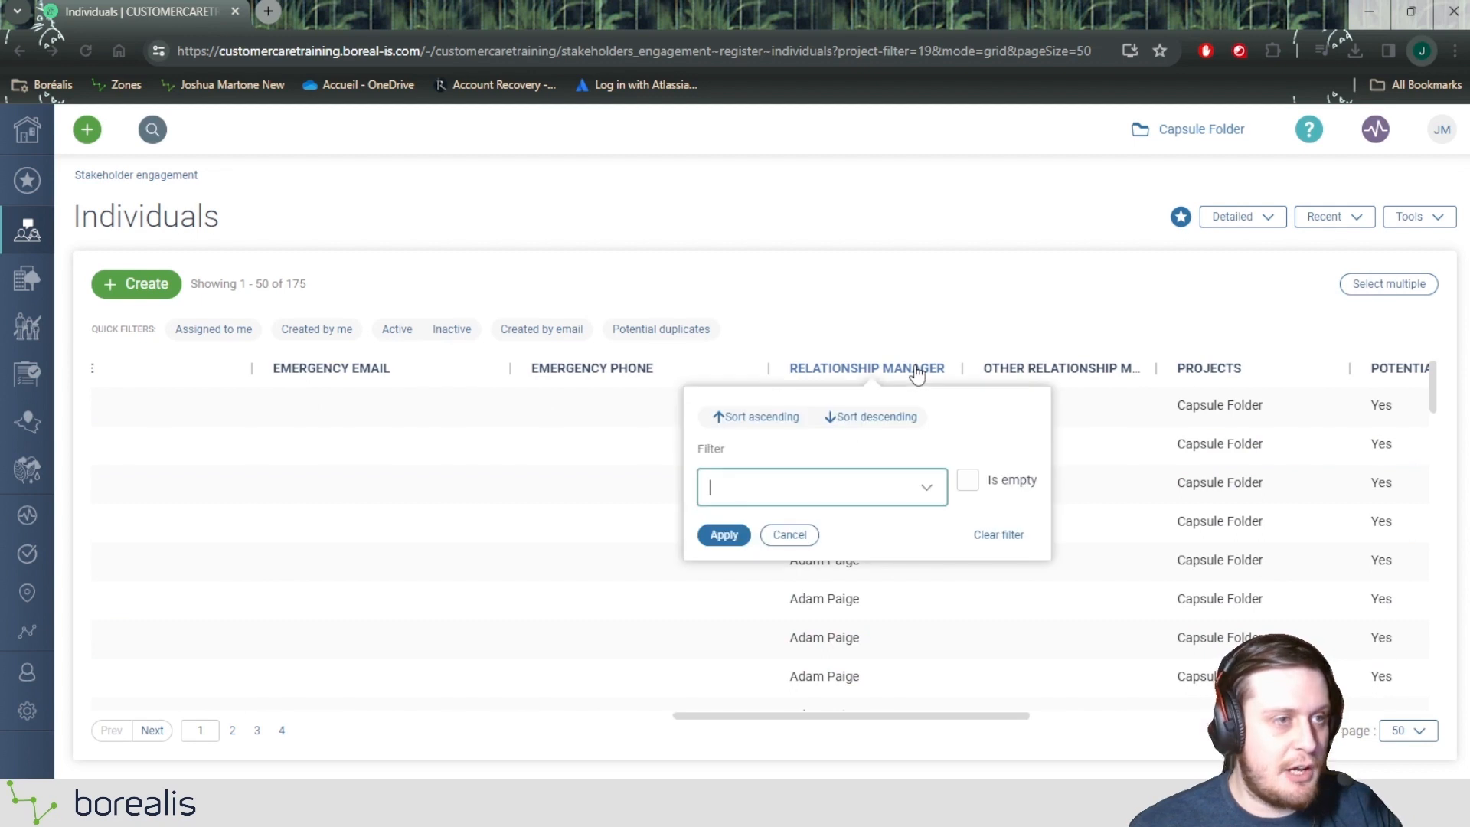
click(967, 482)
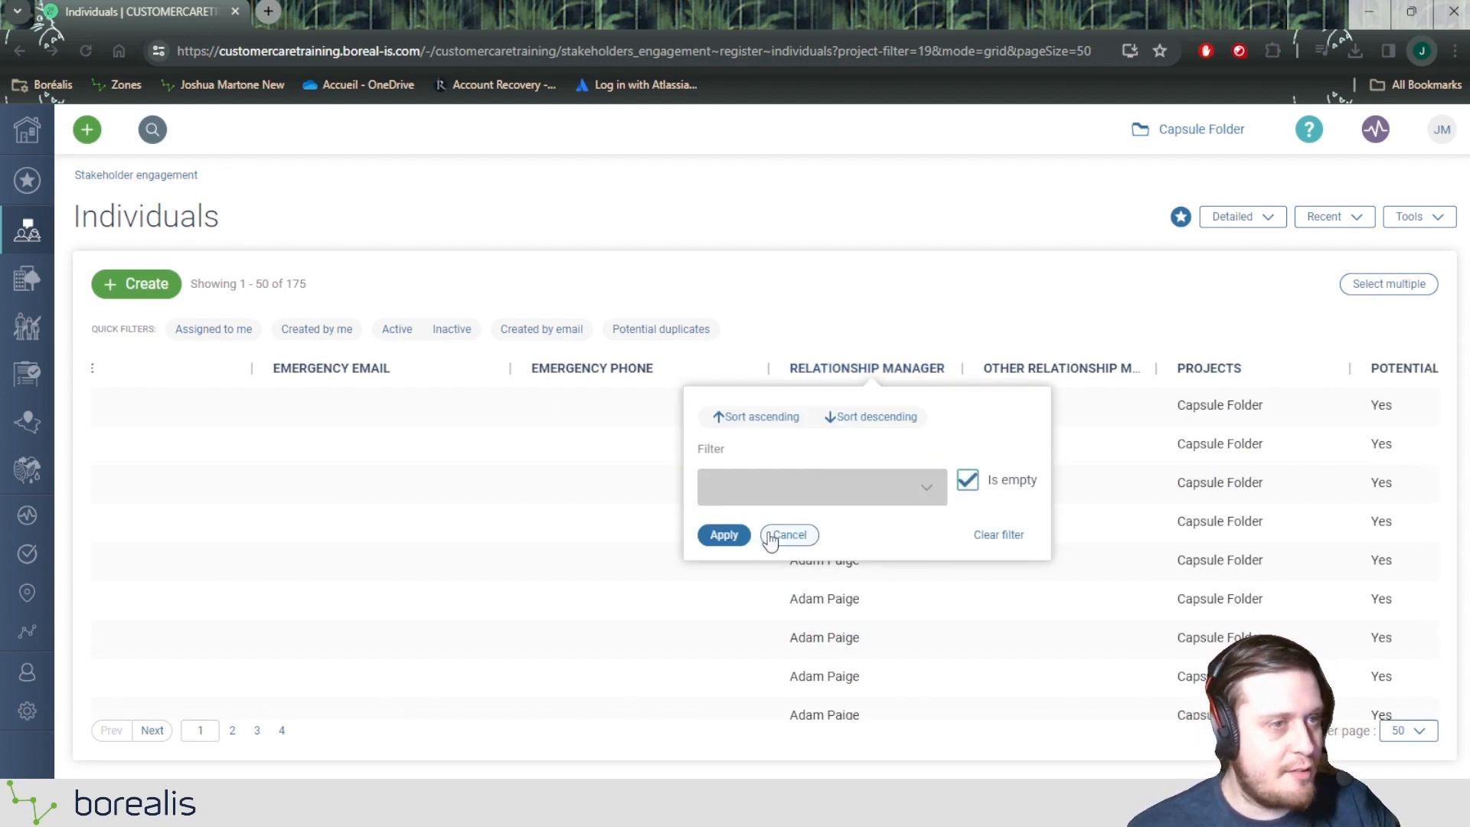
click(746, 538)
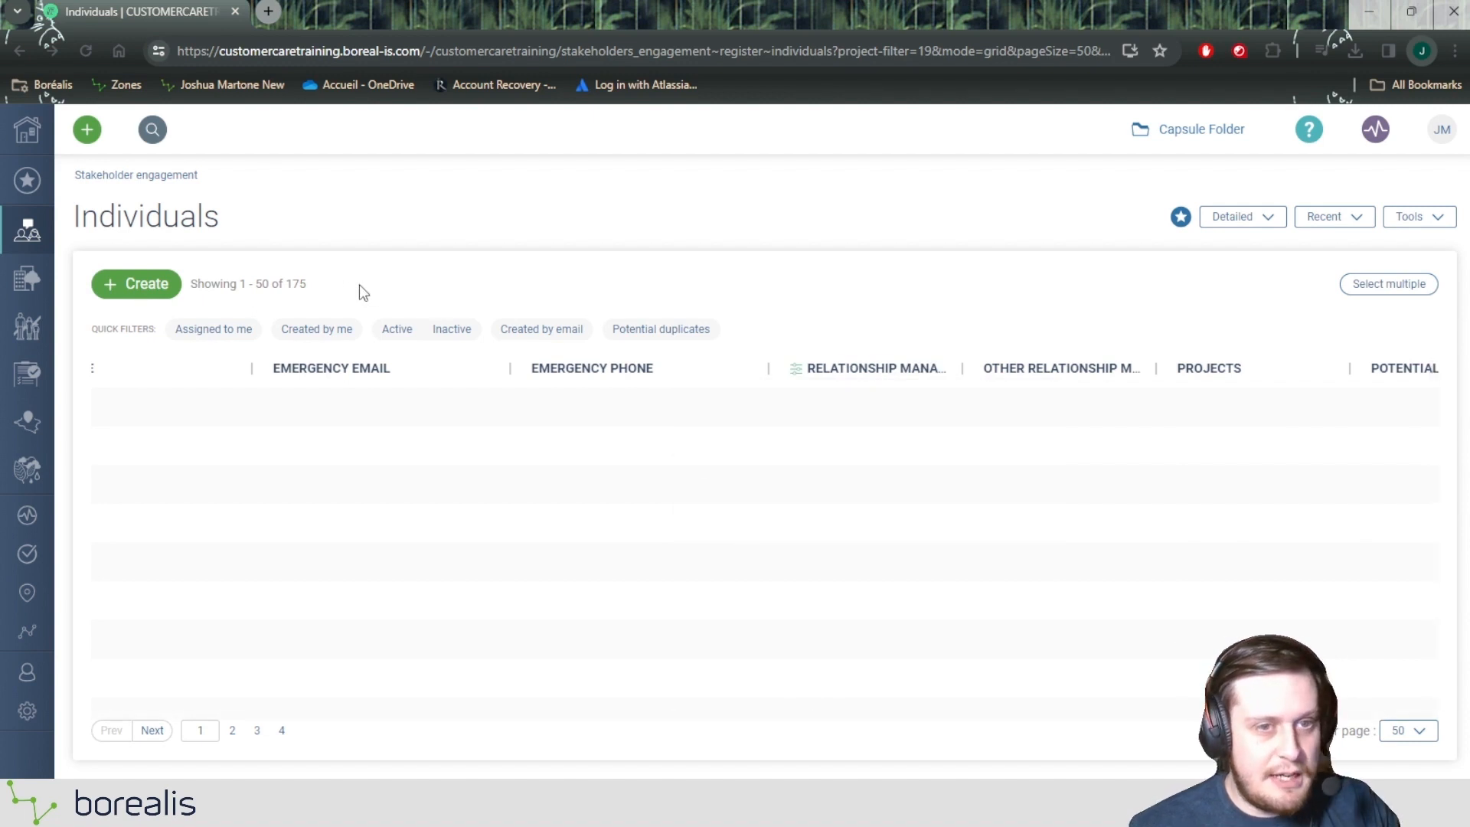
drag(327, 283, 283, 286)
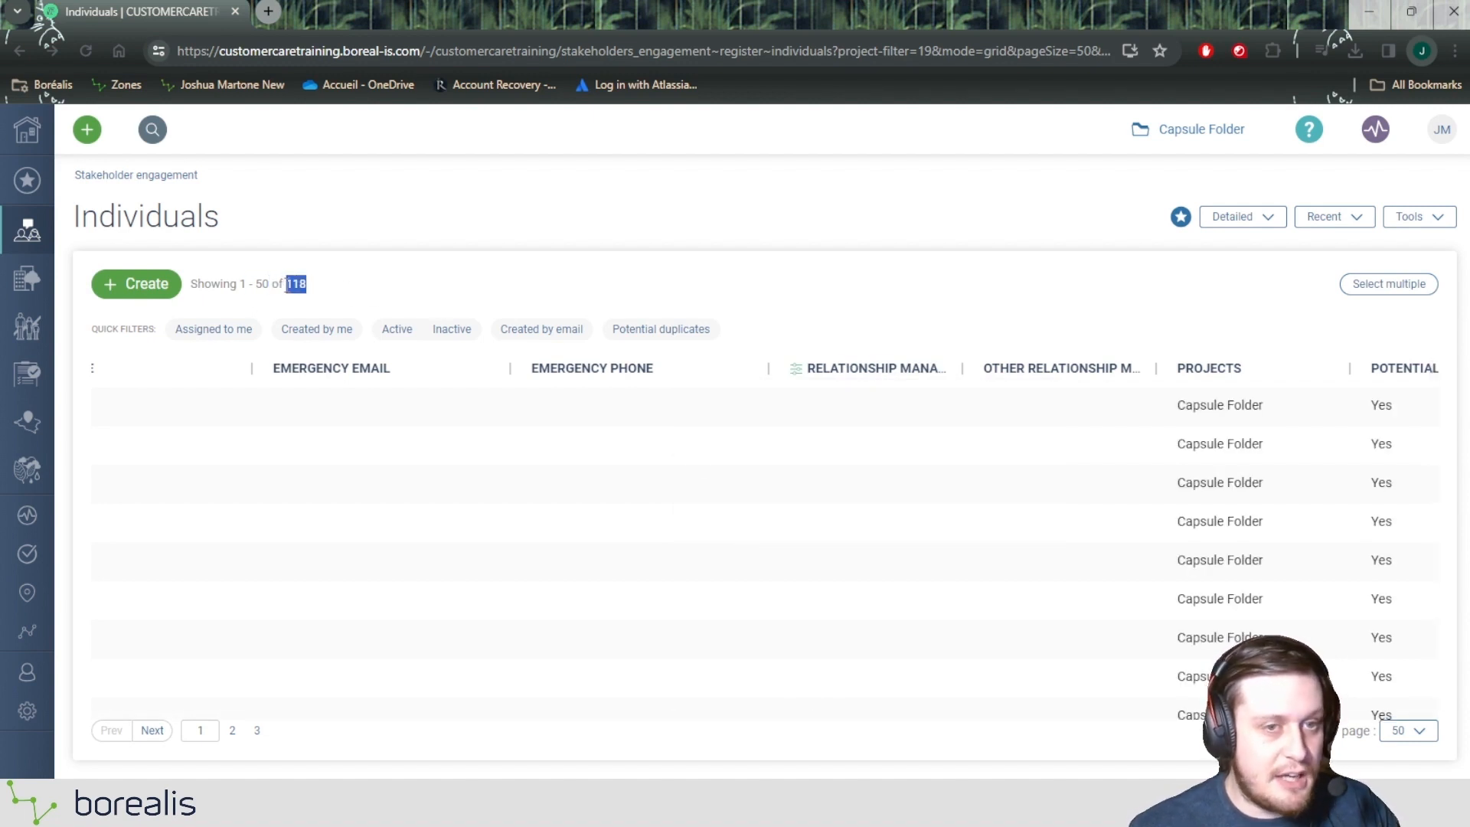
scroll(869, 495, down, 5)
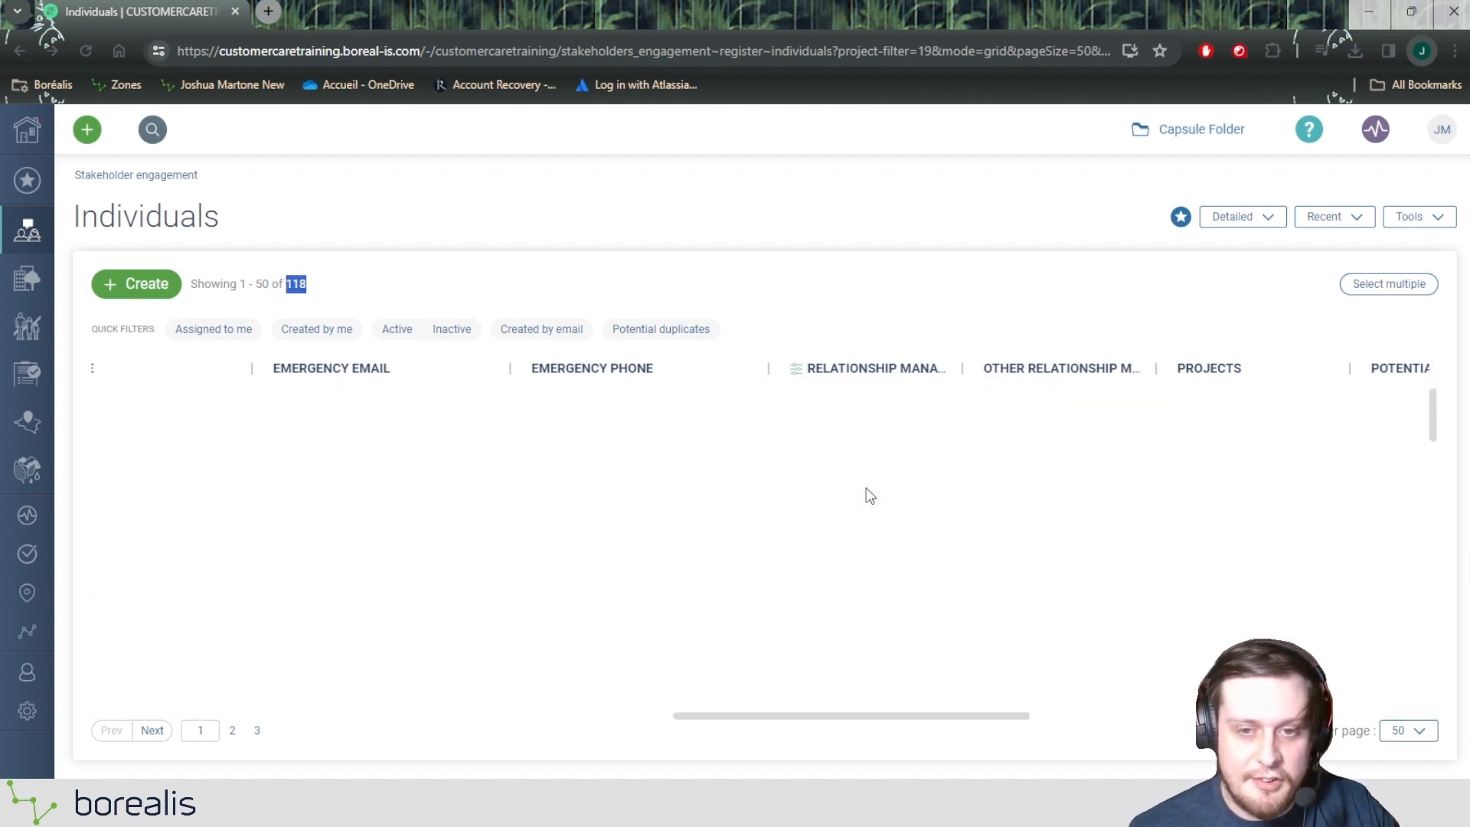
scroll(875, 496, up, 5)
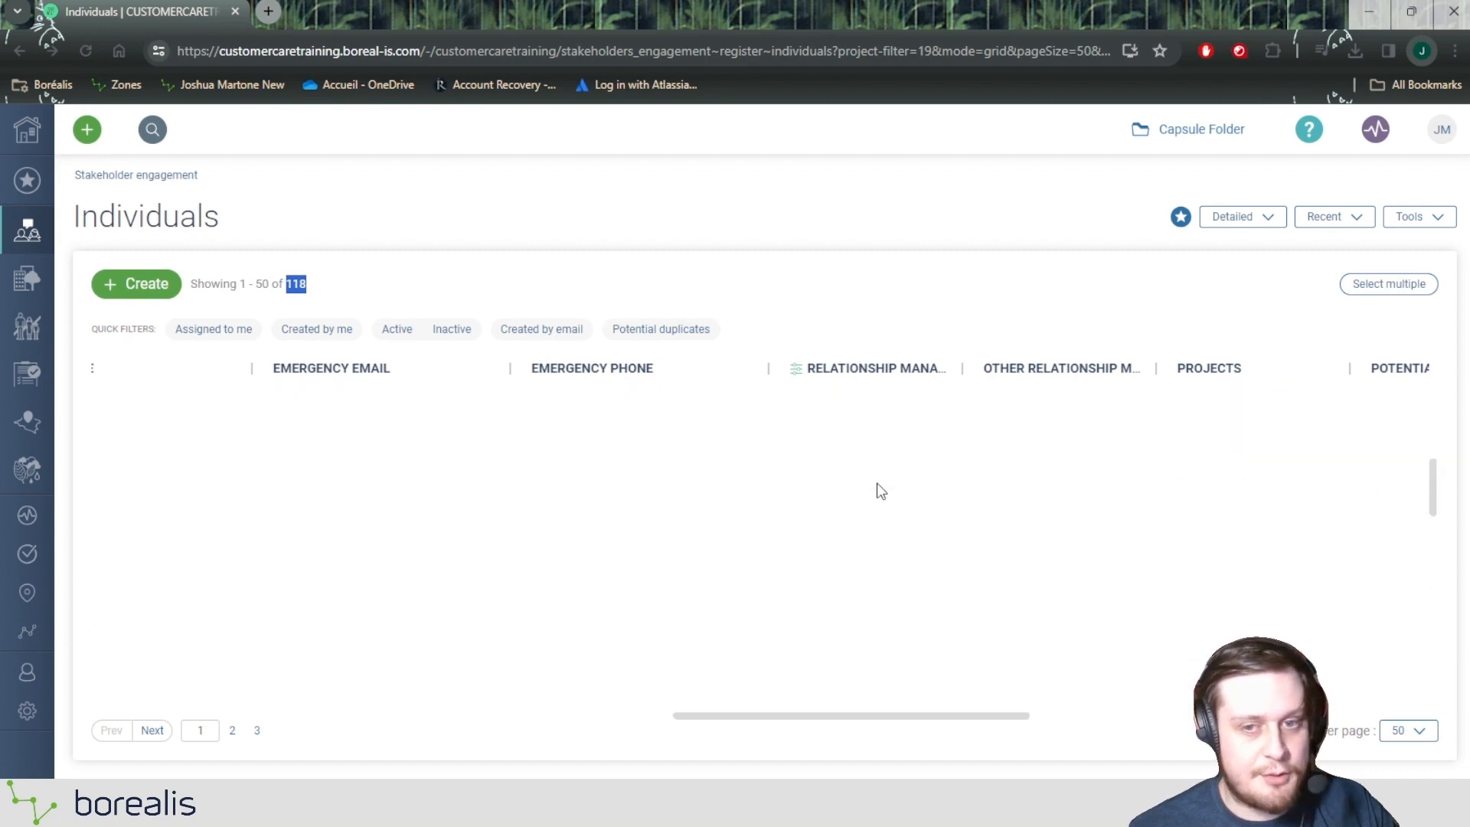
Step: Show 200 records per page and look through the categorizations of the individuals without a relationship manager
click(1395, 737)
click(1390, 681)
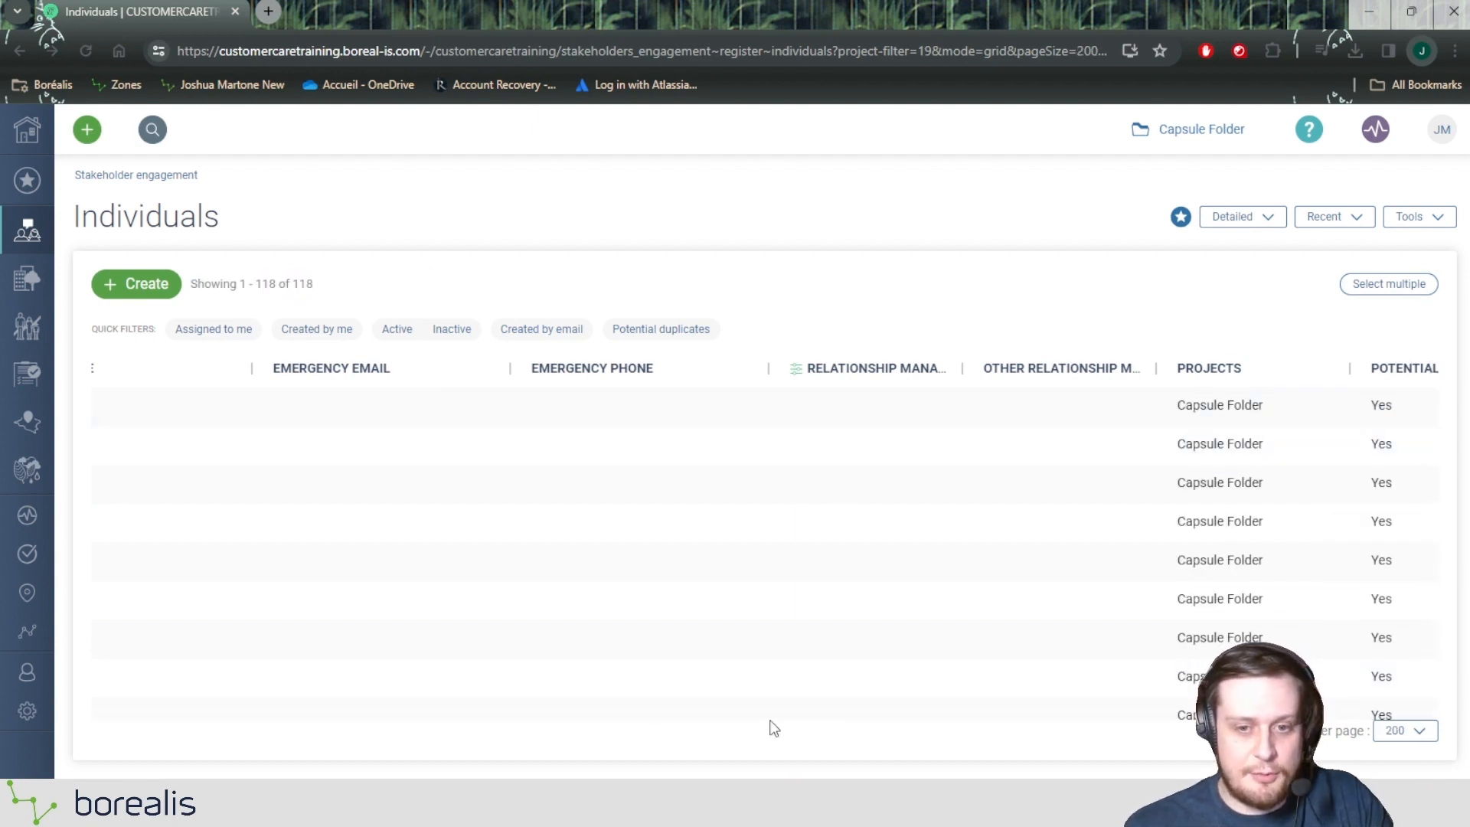
drag(761, 717, 164, 741)
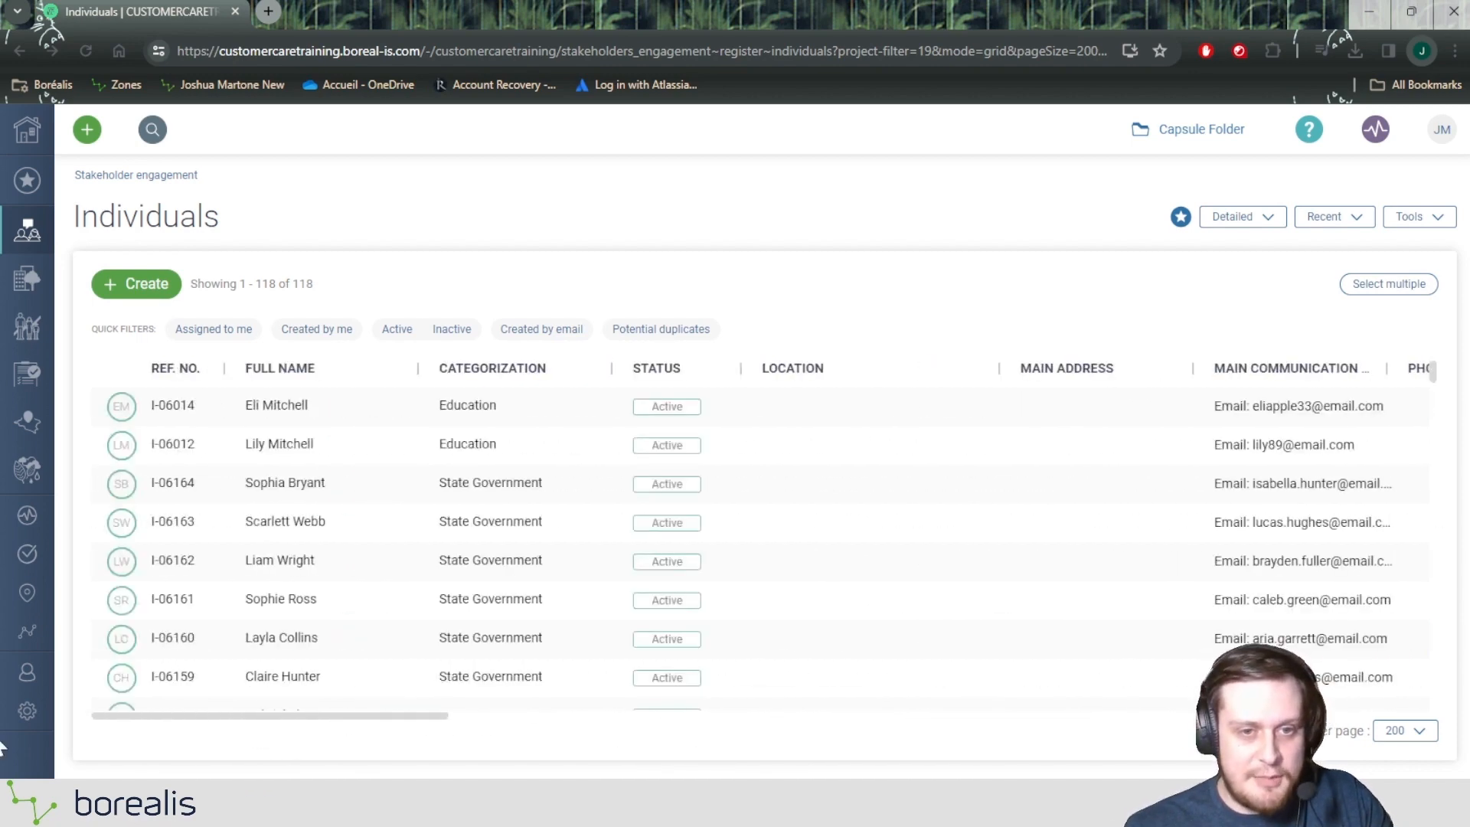
scroll(546, 380, down, 3)
scroll(517, 488, down, 15)
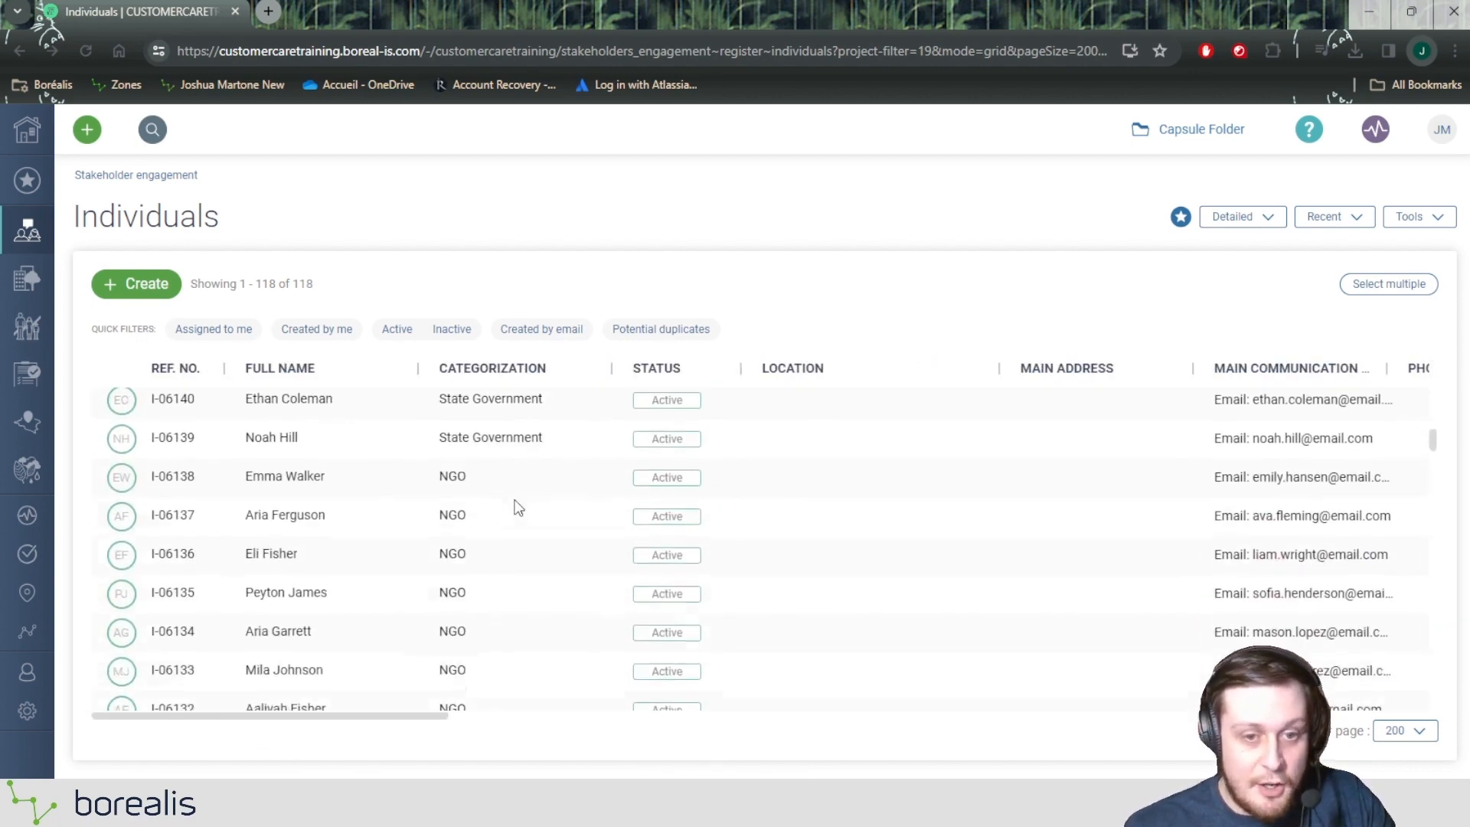
Step: Add a Categorization filter for Education to the individuals without a relationship manager
click(493, 384)
click(464, 451)
text(Edu)
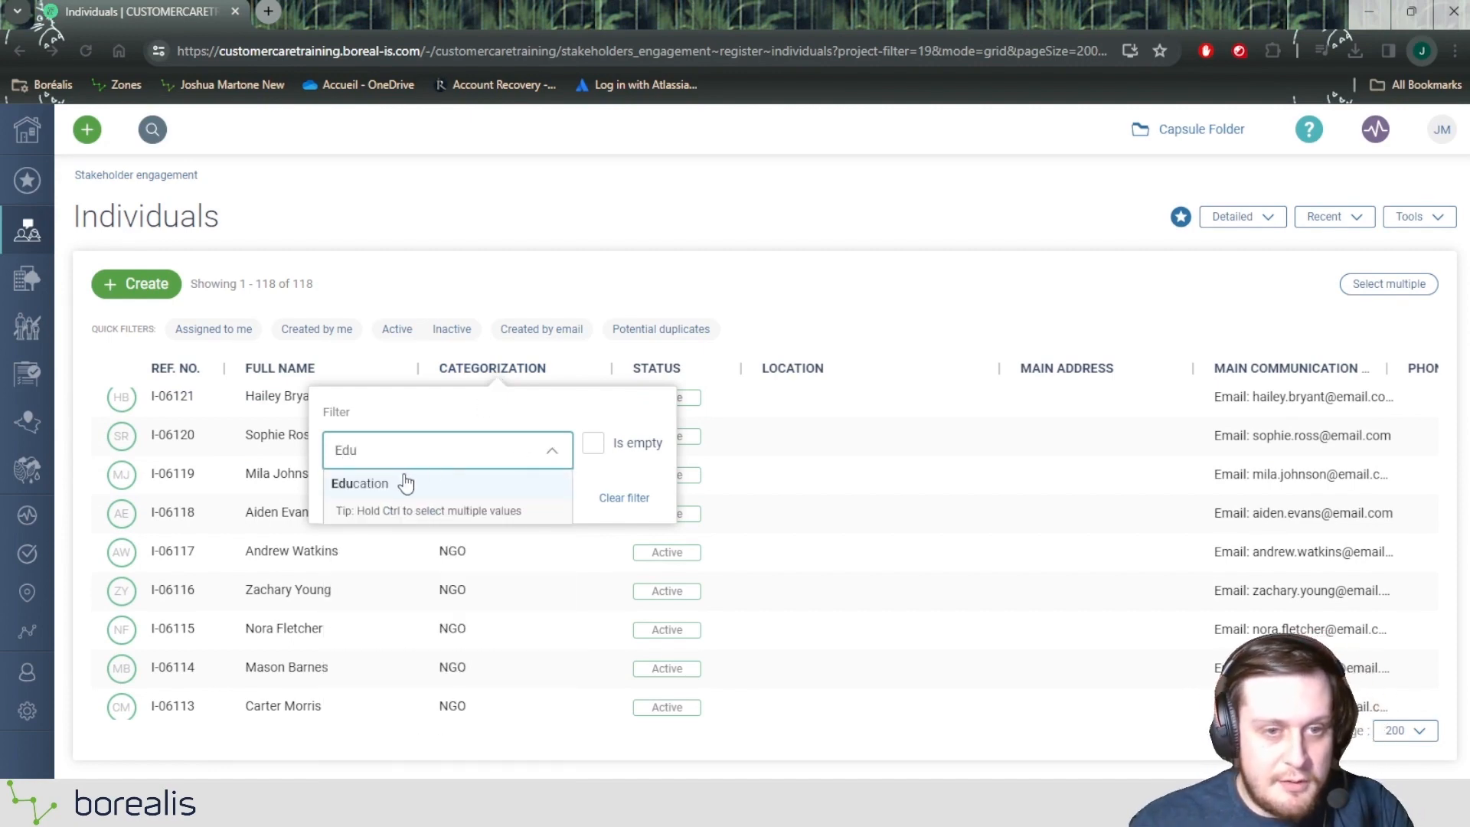
click(407, 481)
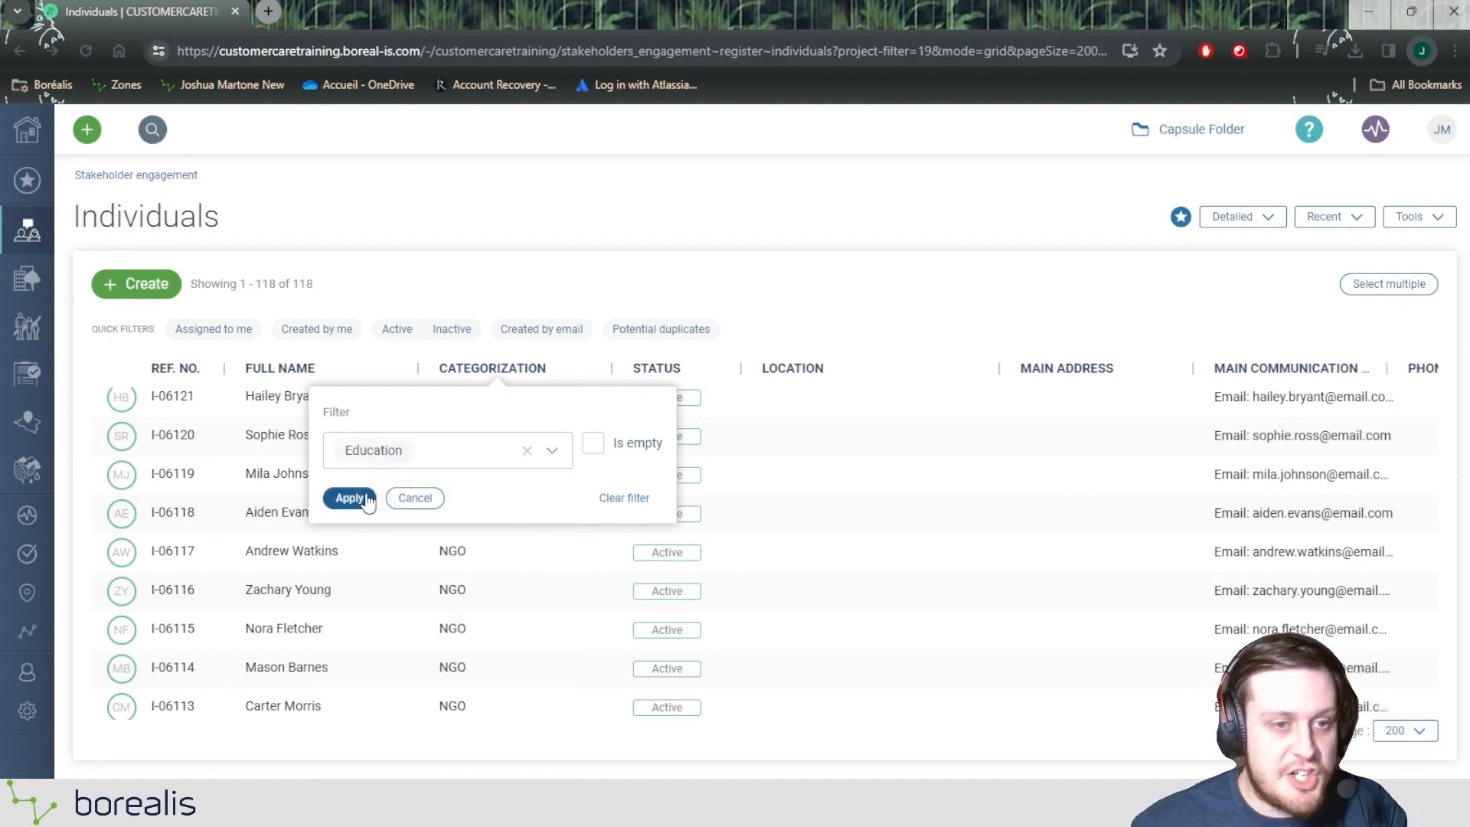
click(356, 499)
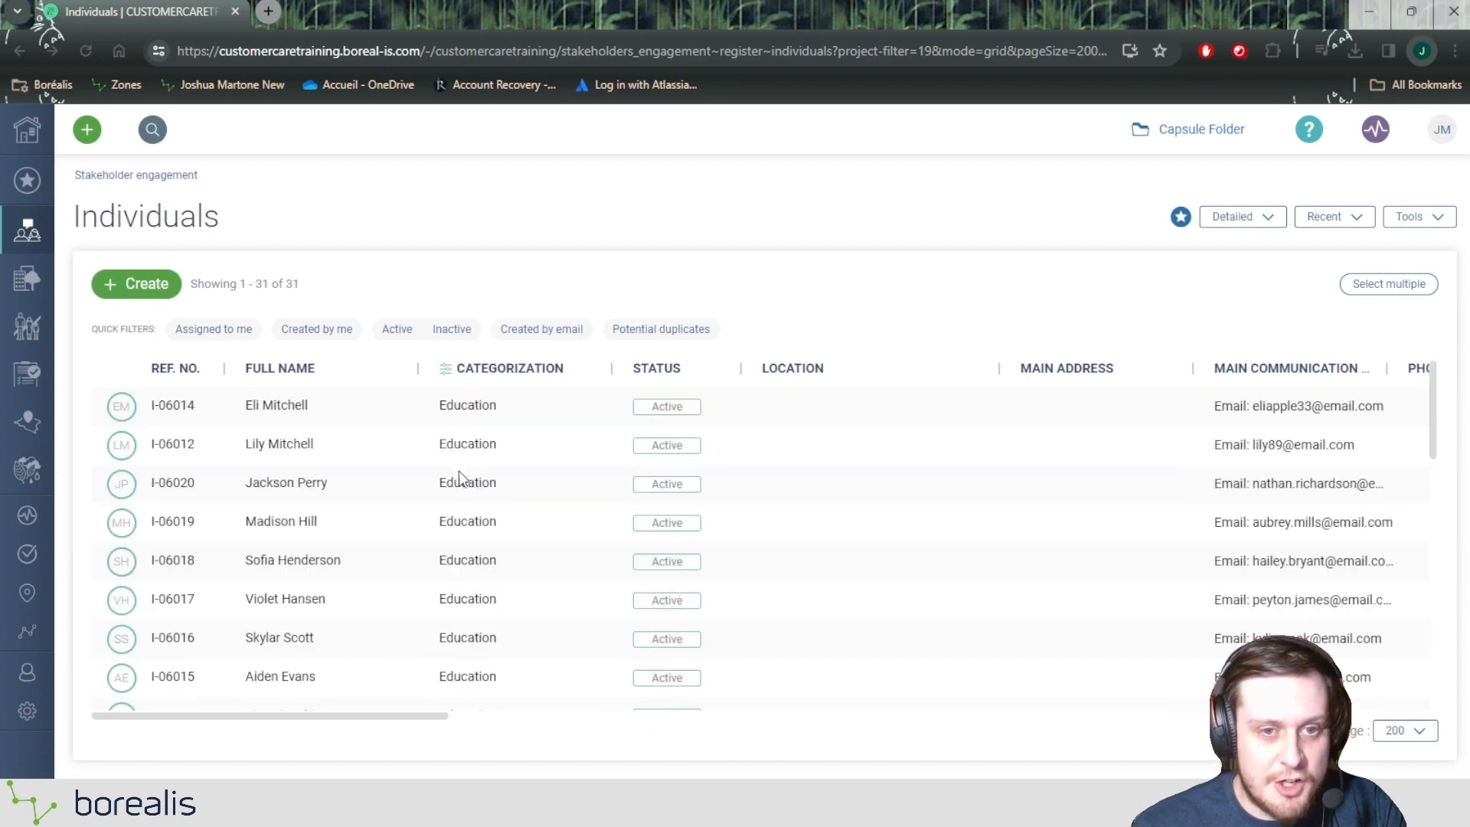
Step: Select all the Education records that lack a relationship manager and open the batch update form for them
drag(411, 715, 421, 673)
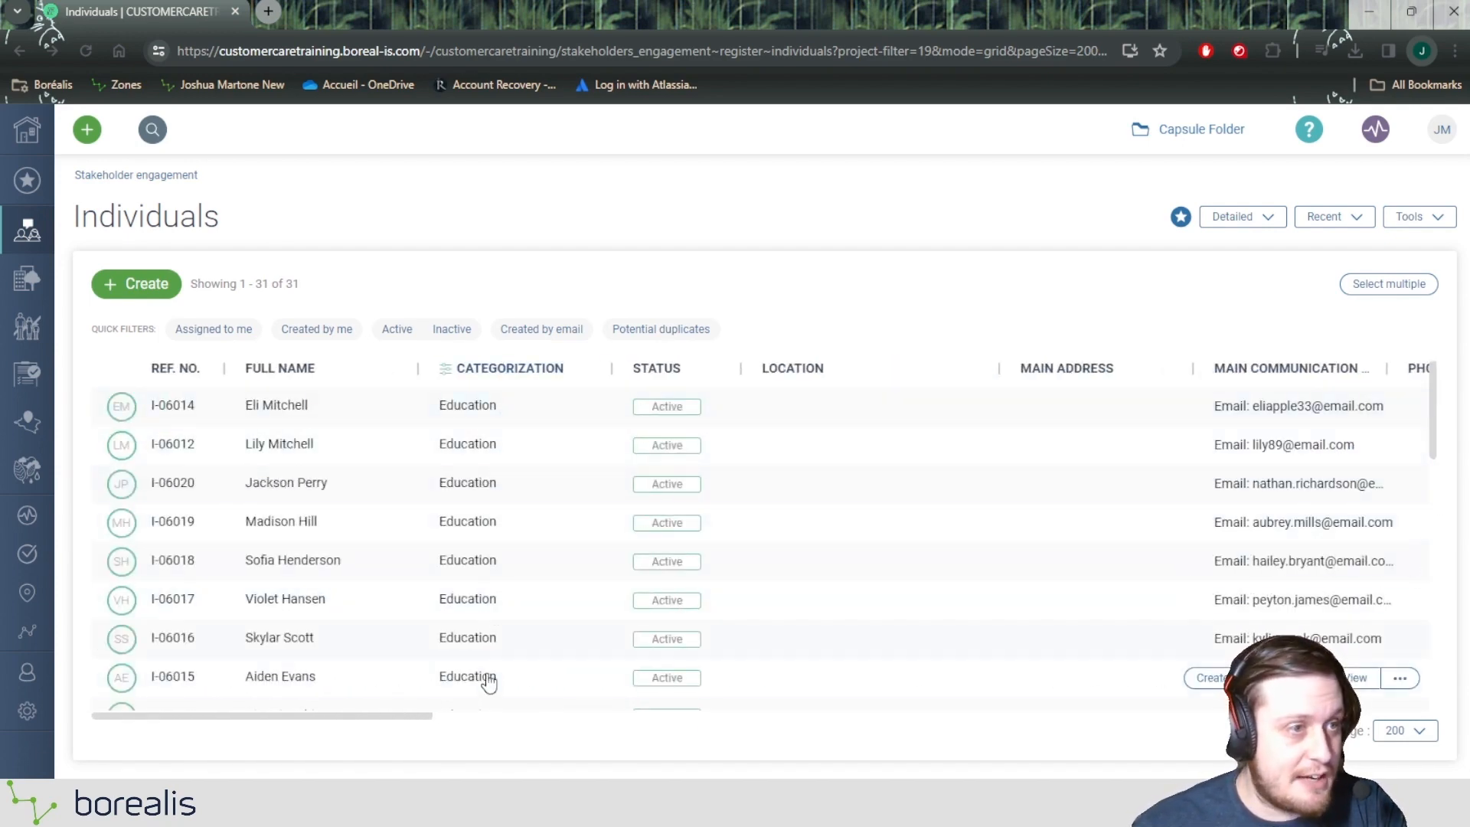
drag(390, 716, 1046, 676)
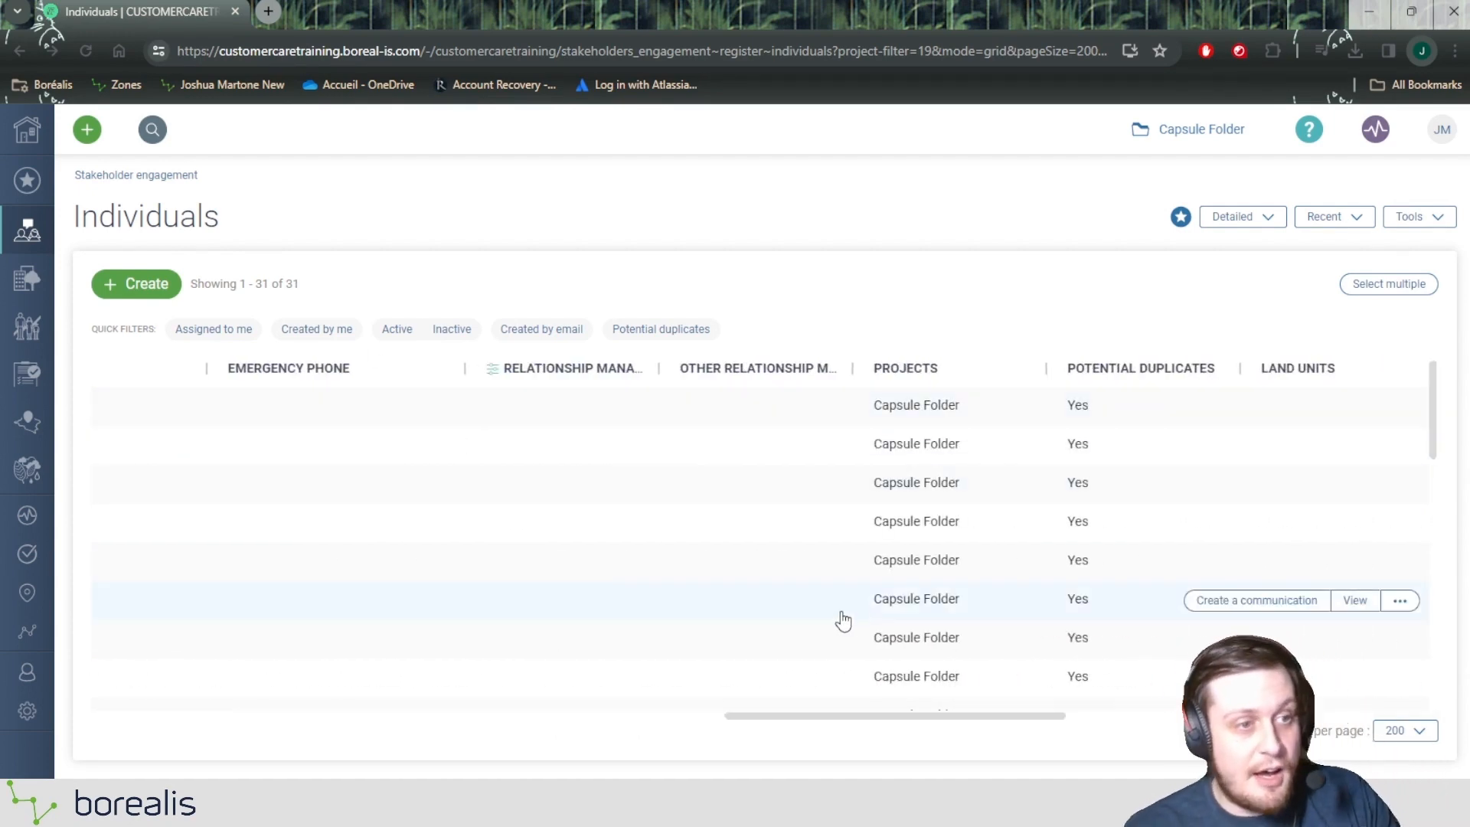
click(1392, 286)
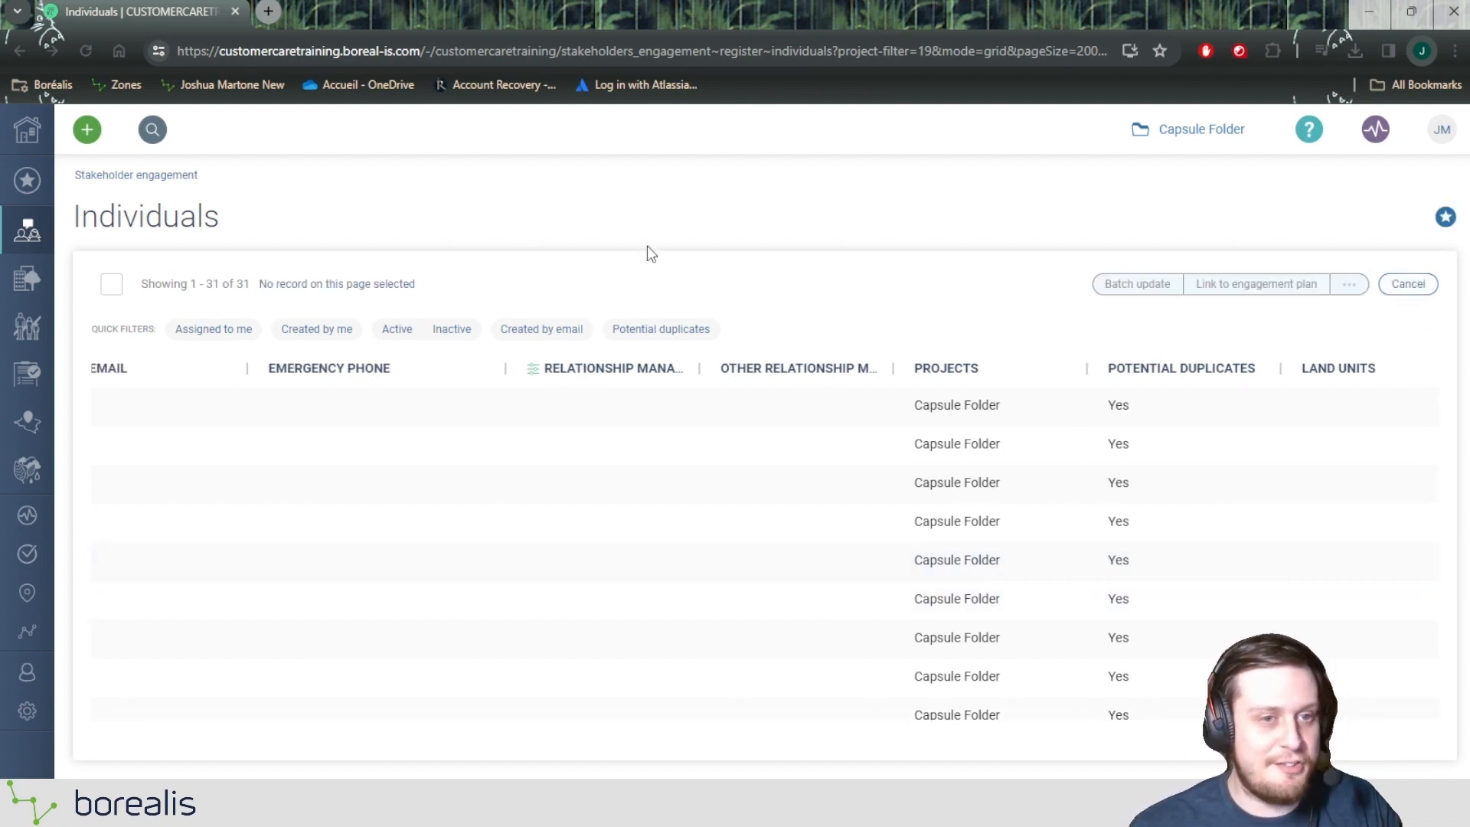
click(113, 285)
click(1142, 284)
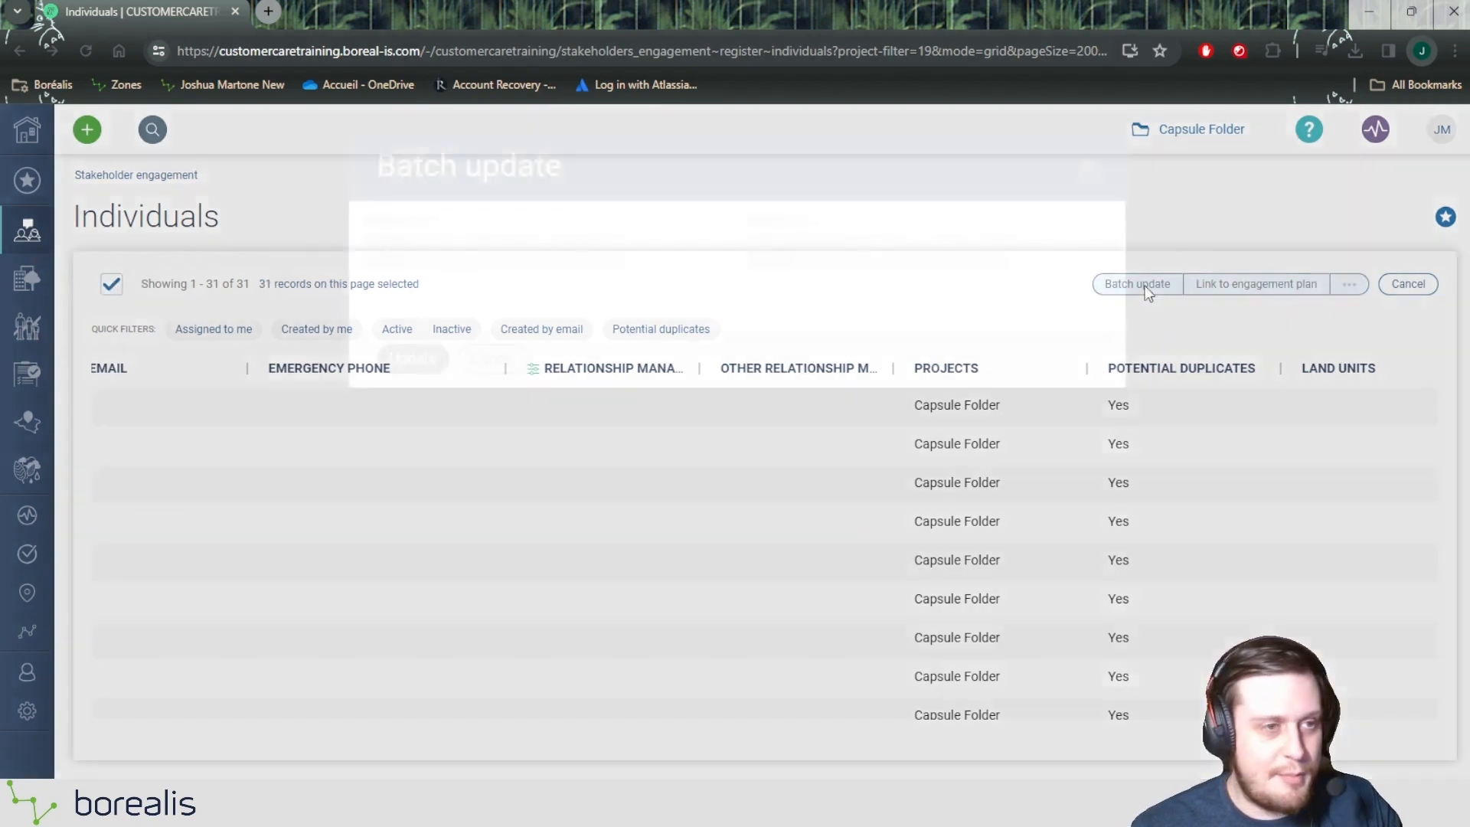
Step: Set the Relationship manager of the selected Education records to the chosen staff member and apply the batch update
scroll(746, 401, down, 2)
scroll(748, 408, down, 2)
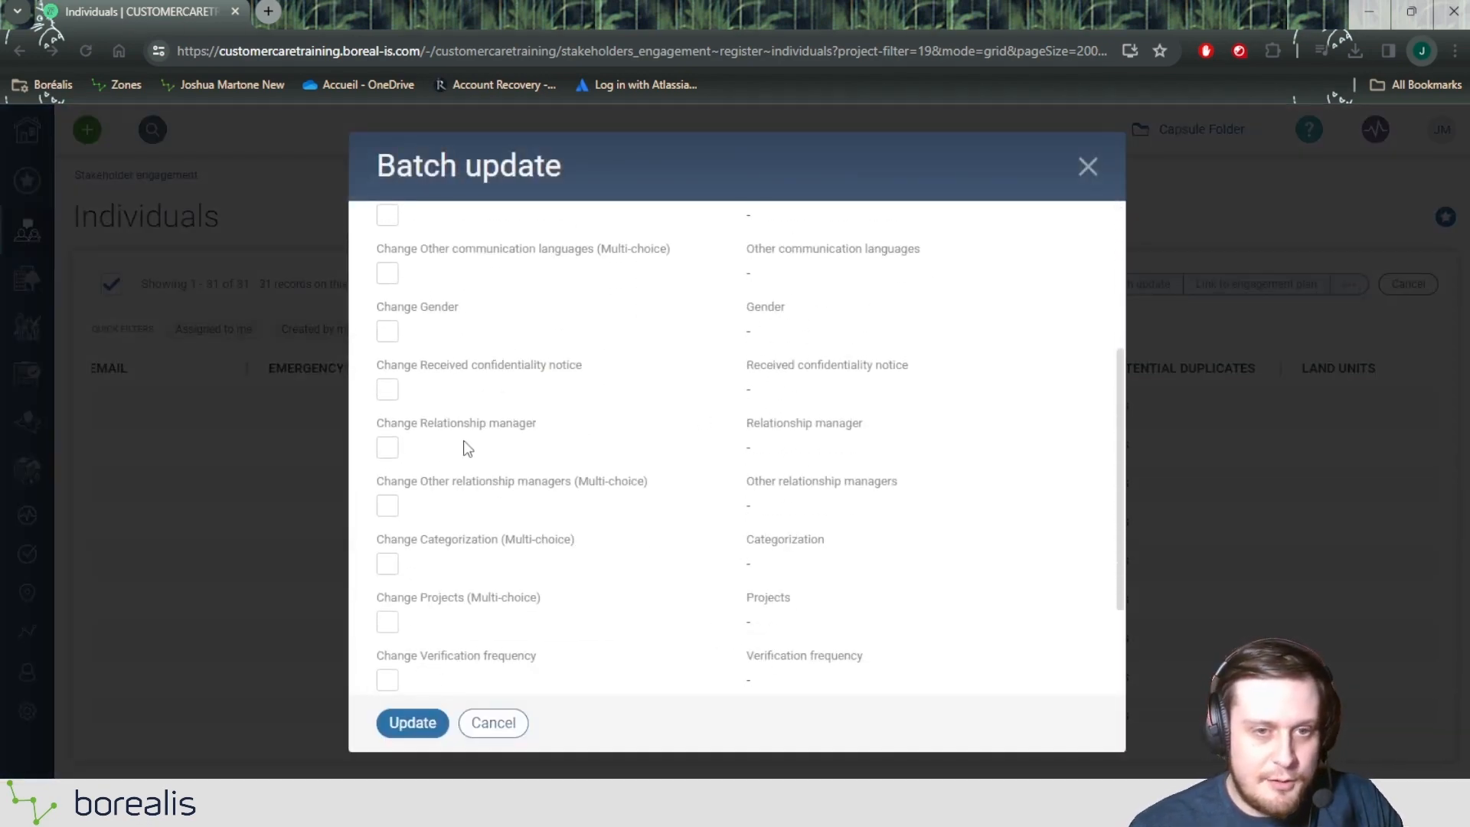
click(389, 446)
scroll(683, 408, down, 5)
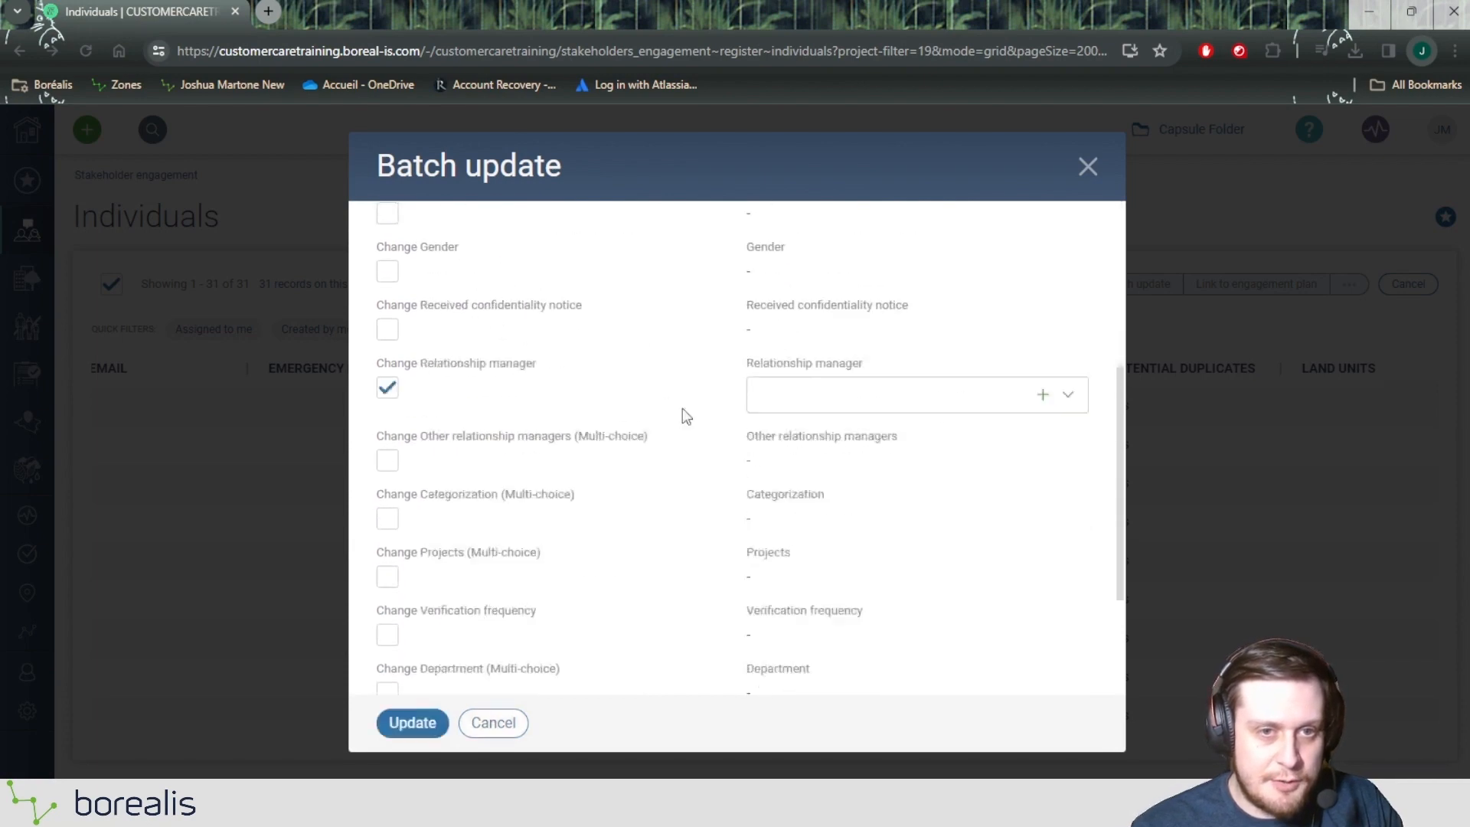
click(822, 375)
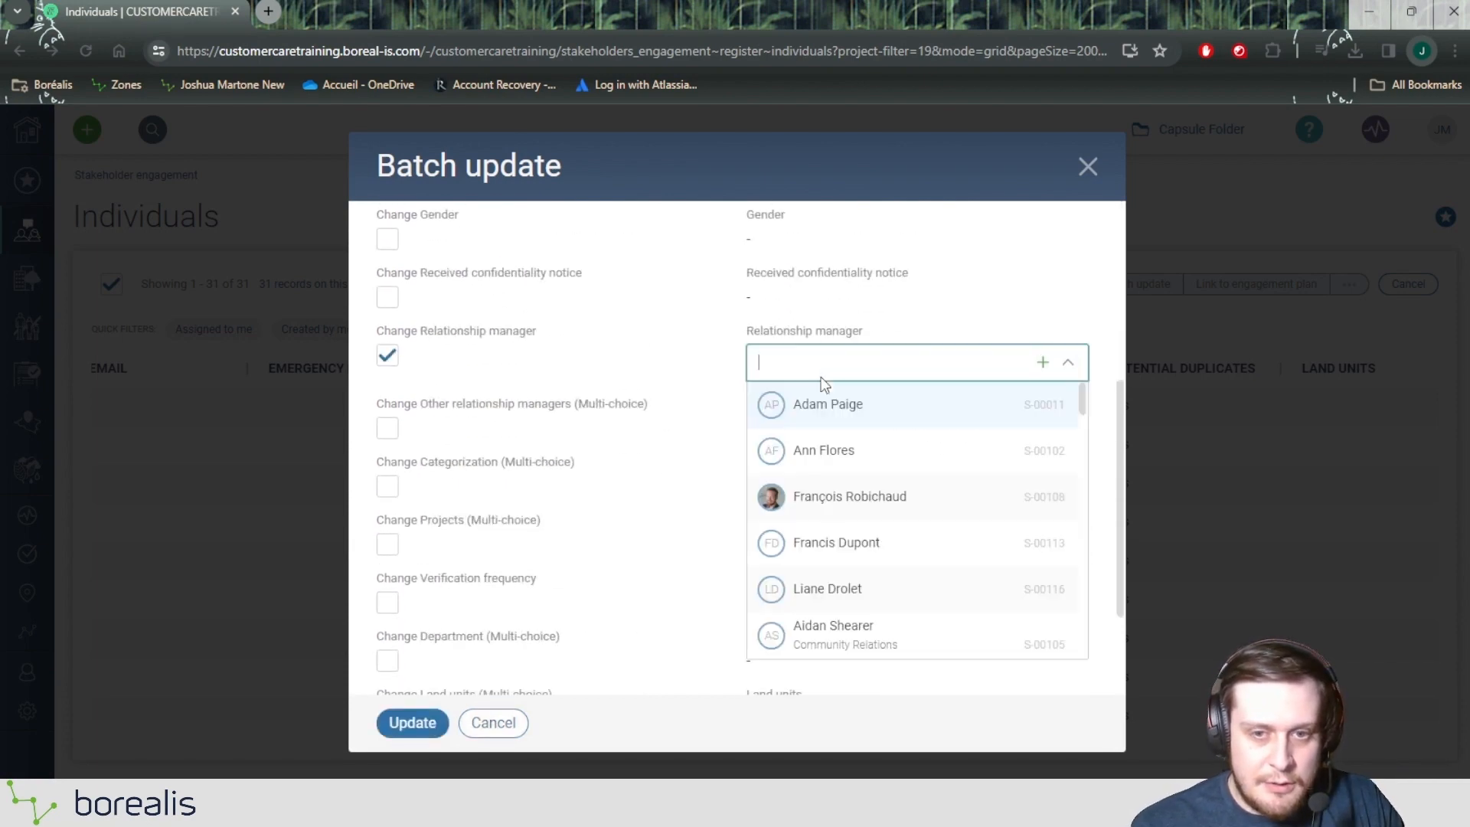
scroll(854, 536, down, 2)
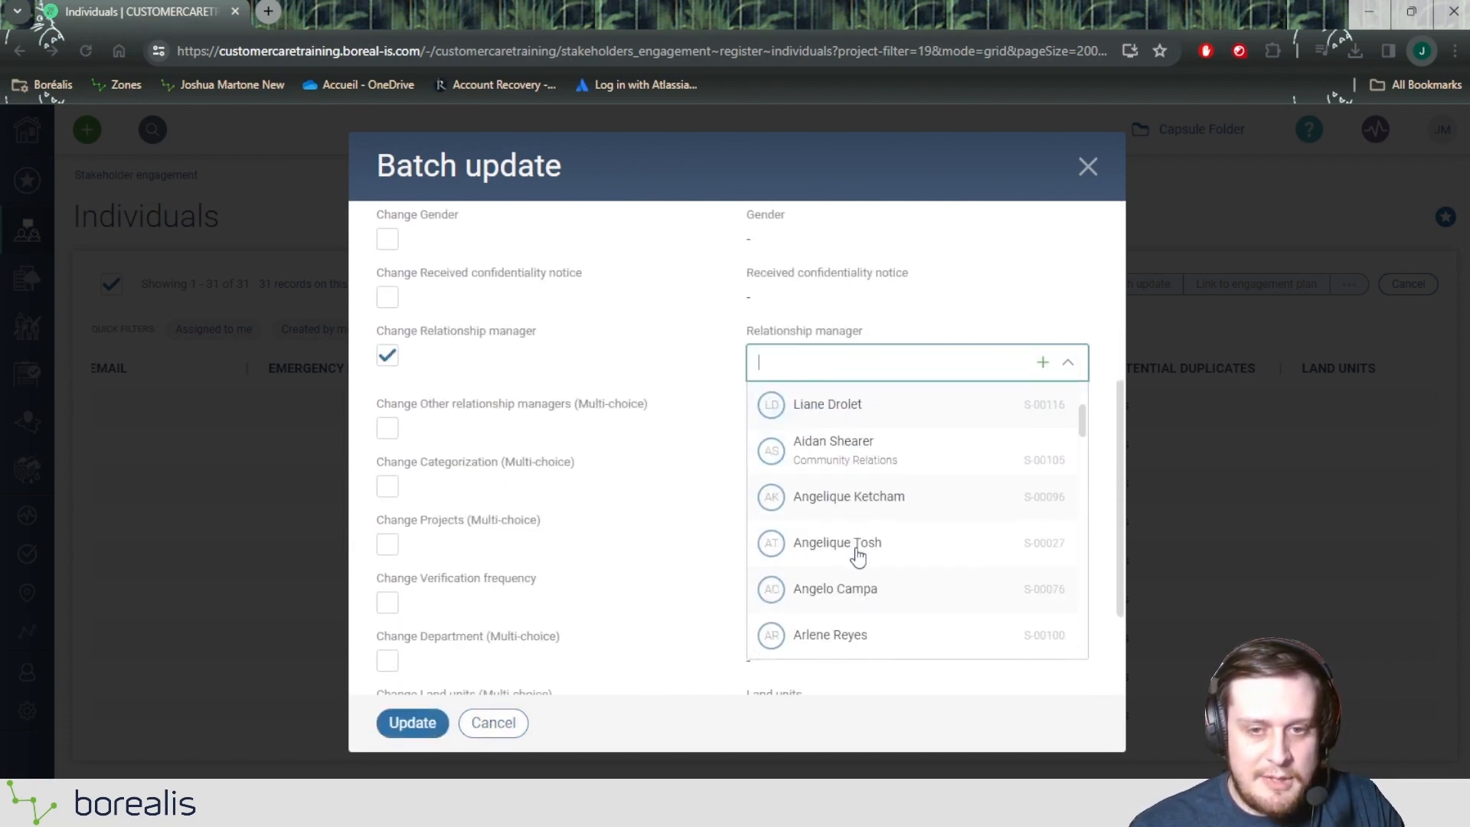
click(875, 601)
click(386, 729)
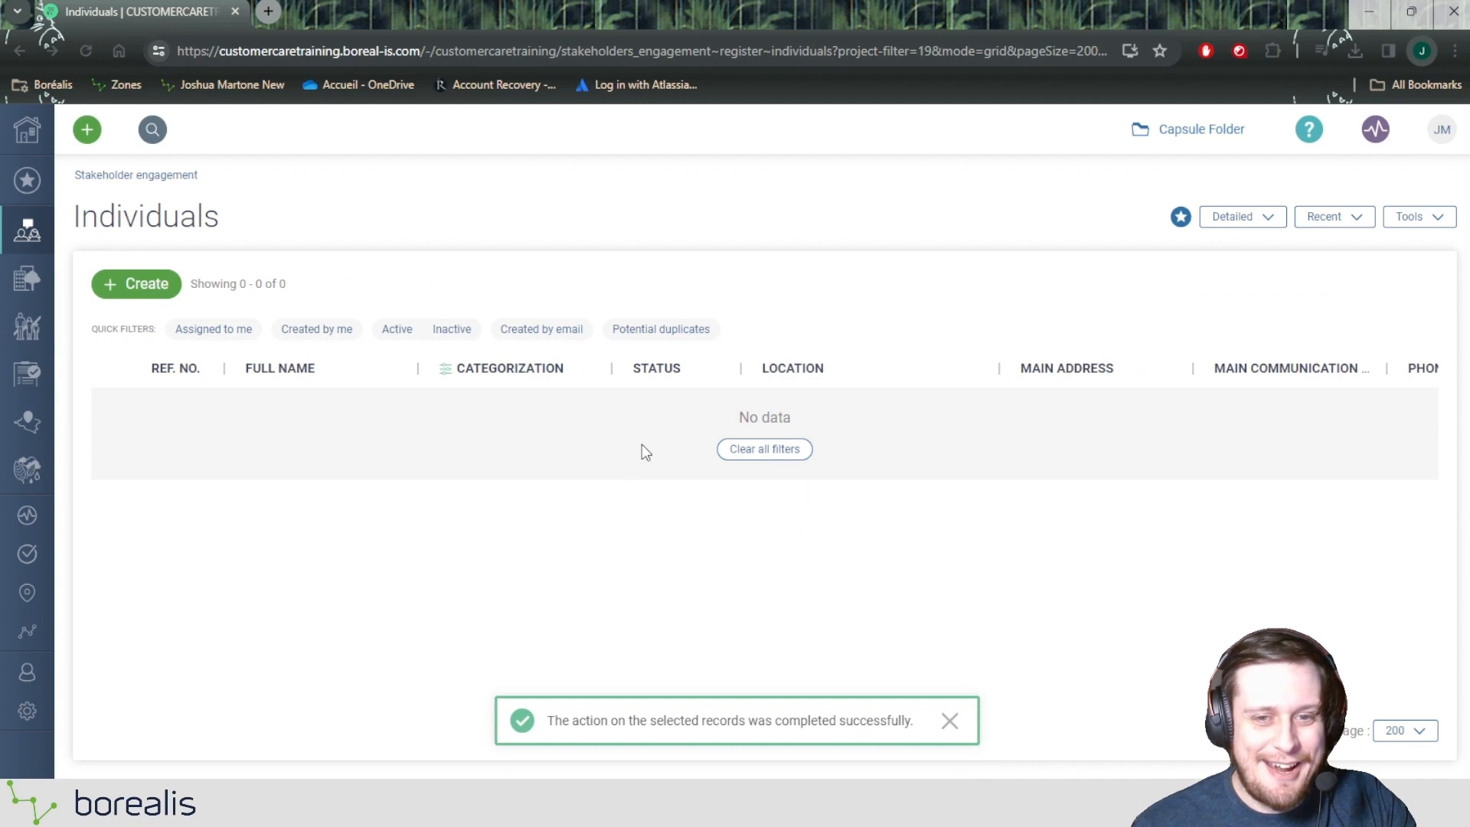
Step: Clear all filters on the Individuals register and check the Relationship manager column
click(793, 450)
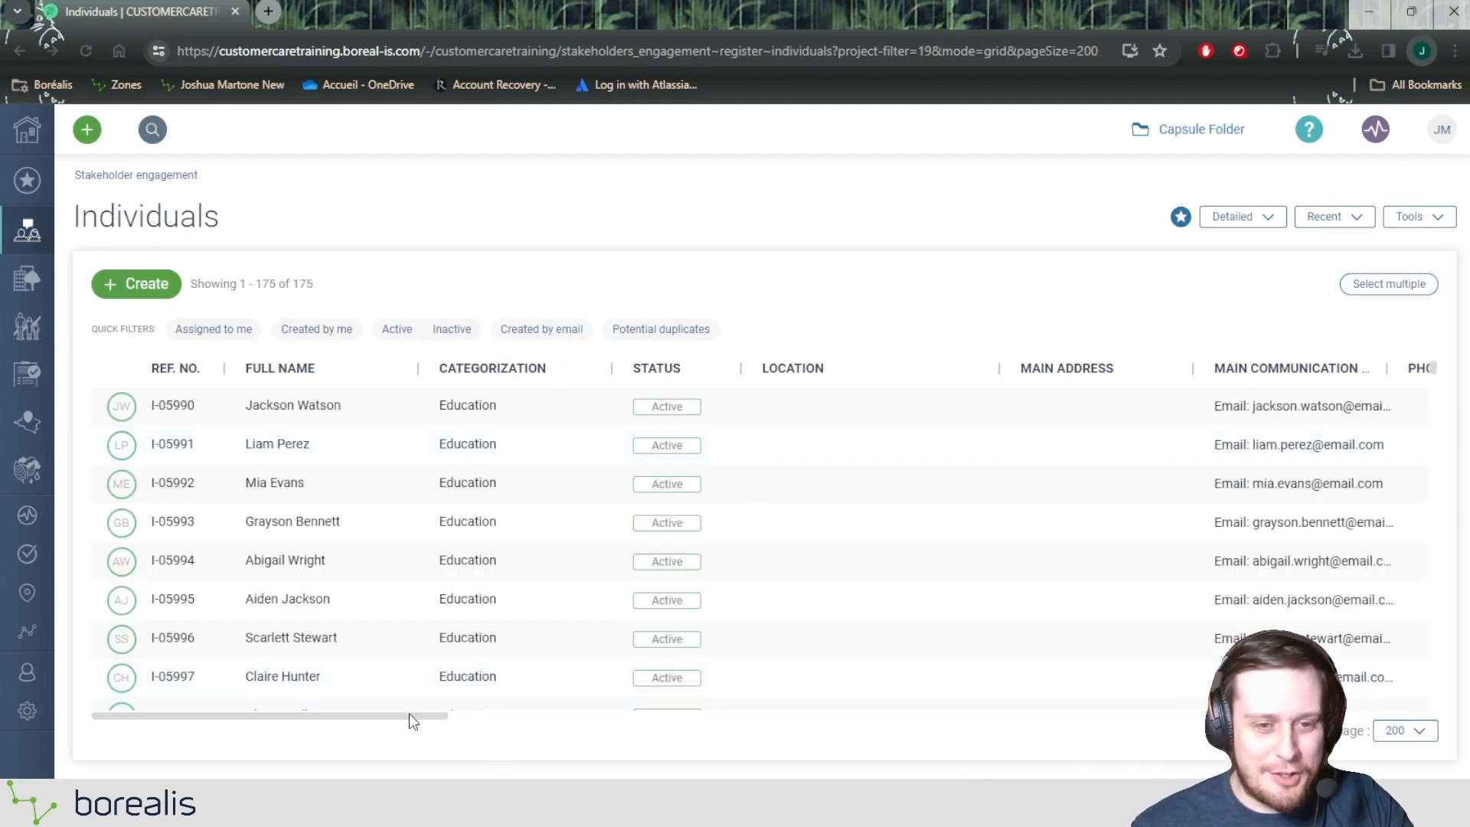
drag(413, 715, 1012, 681)
scroll(825, 402, down, 8)
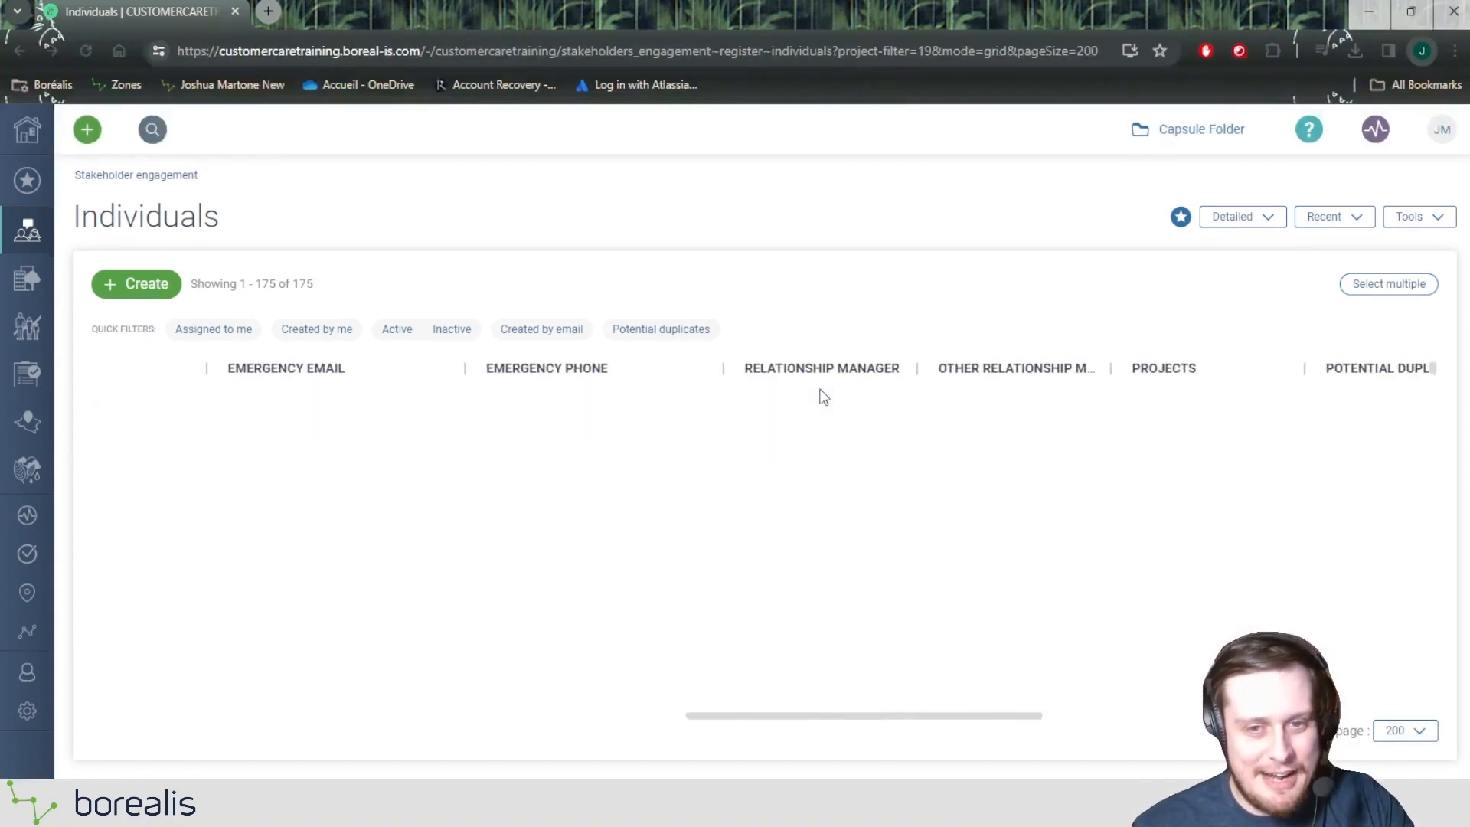
scroll(826, 428, up, 4)
Step: Filter the individuals to those whose Relationship manager is empty and review the remaining records and their categorizations
click(846, 368)
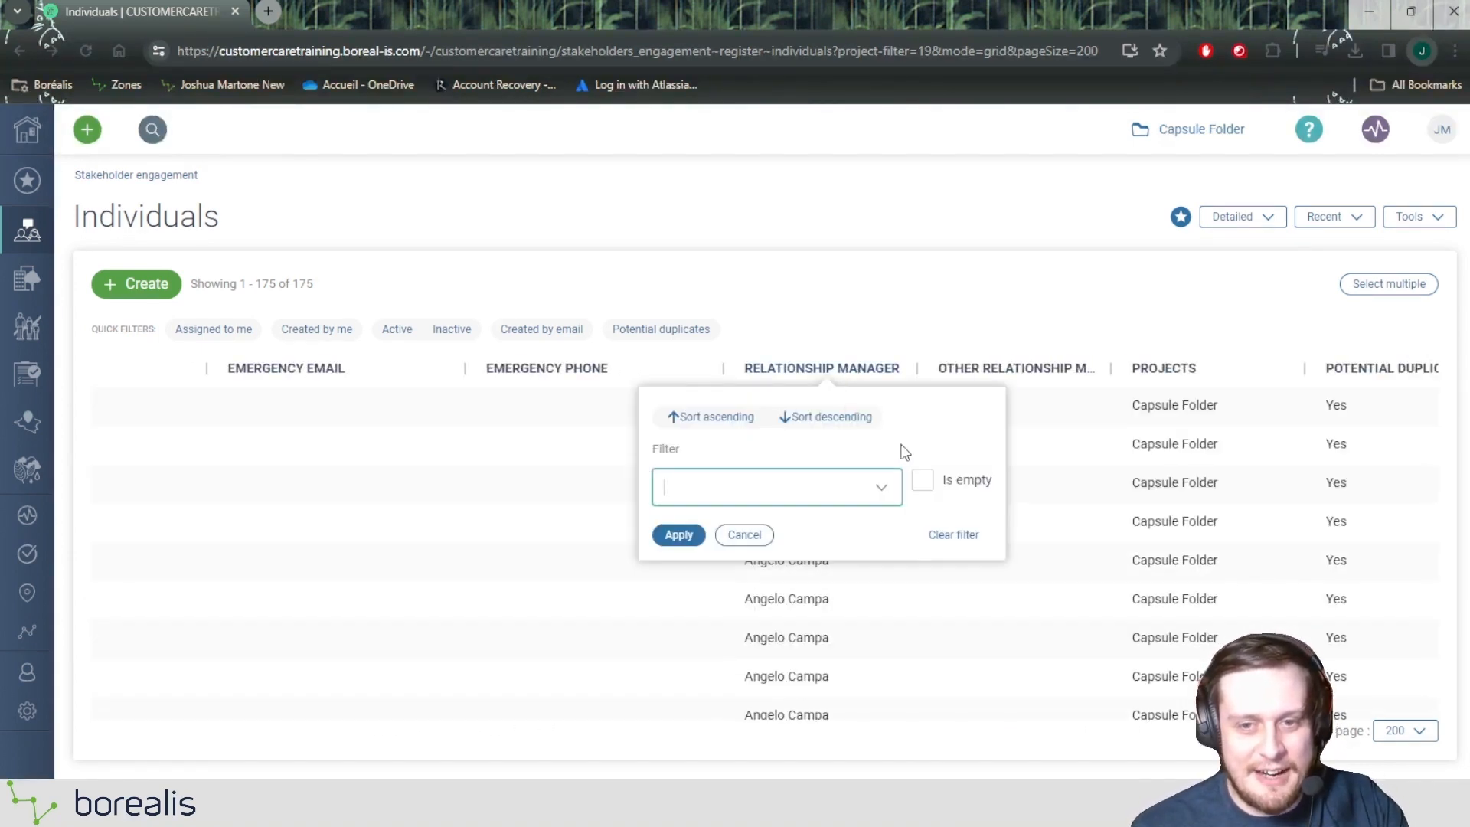
click(922, 480)
click(679, 535)
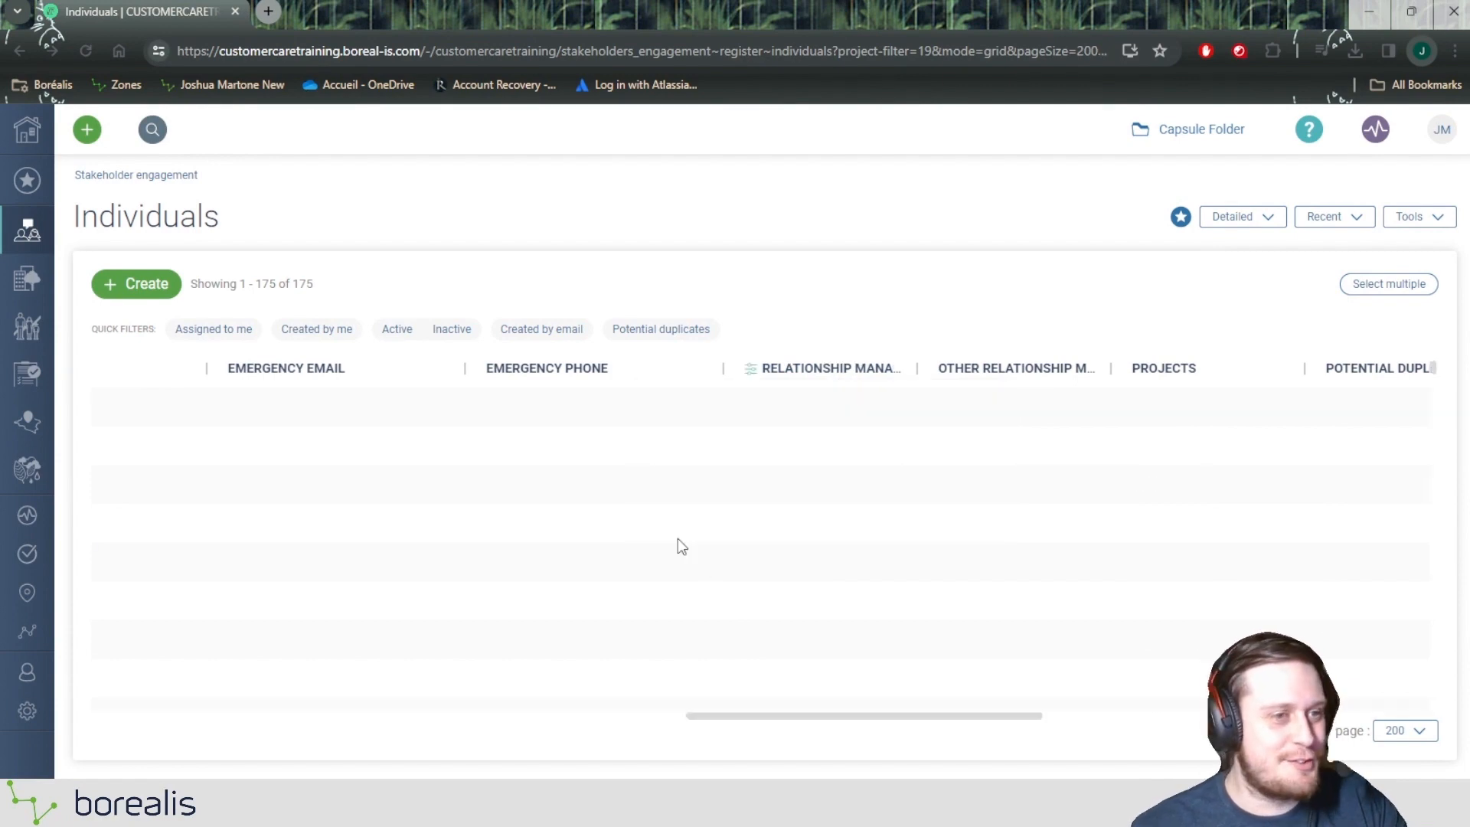
double_click(290, 284)
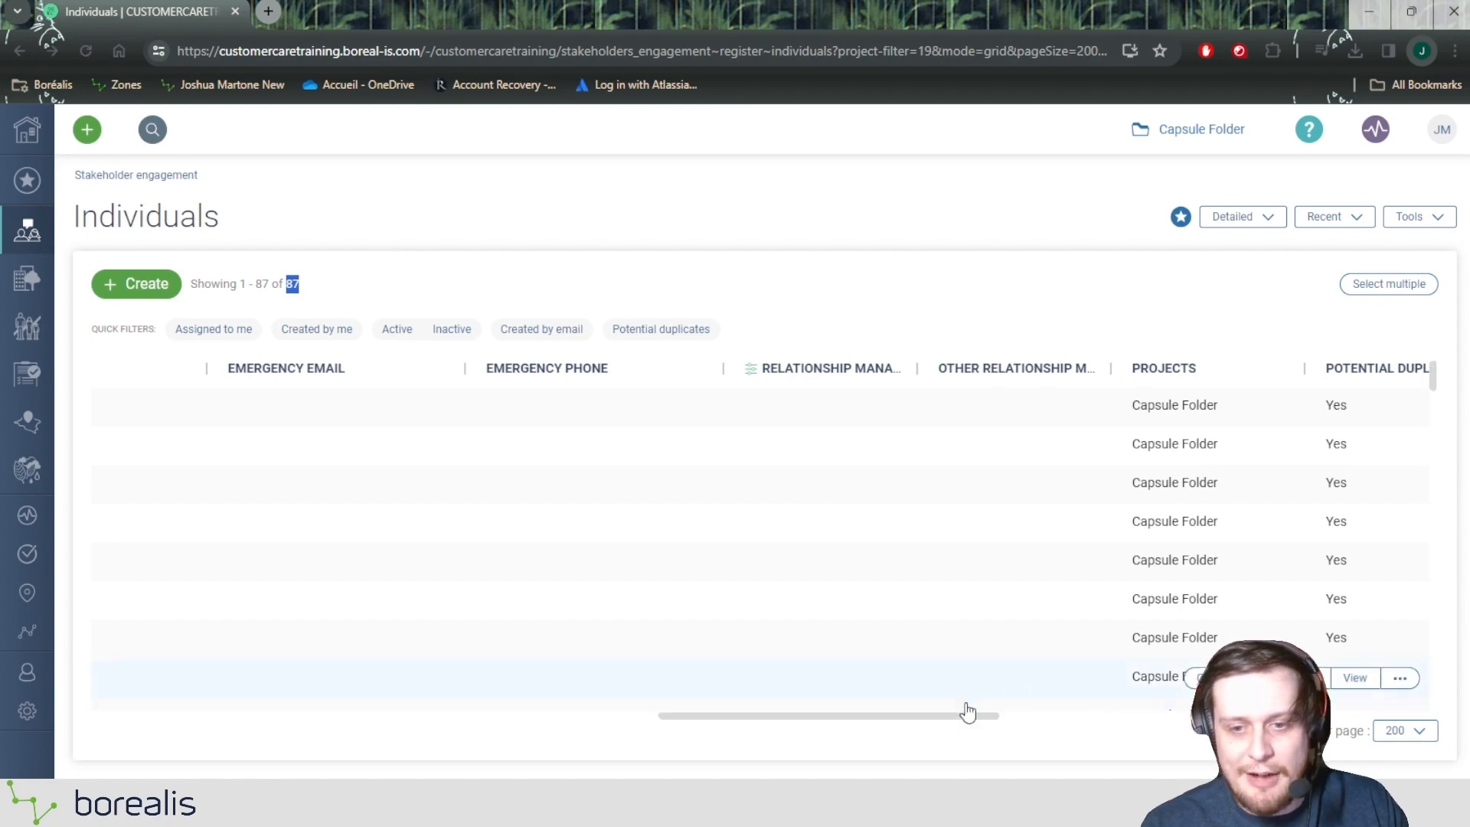
drag(968, 713, 196, 712)
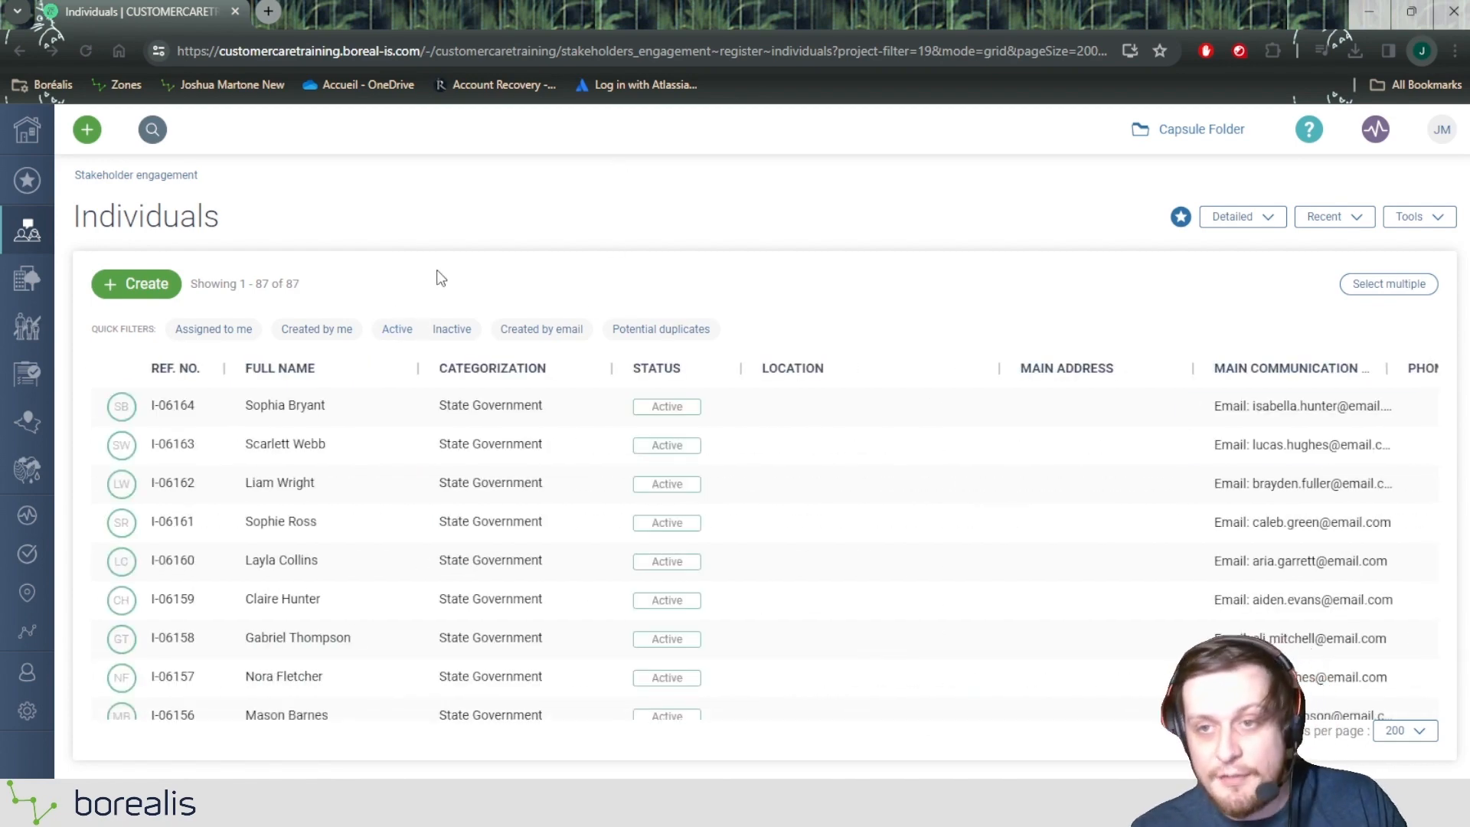
Step: Try the Potential duplicates quick filter on the Individuals register and remove it again
click(661, 328)
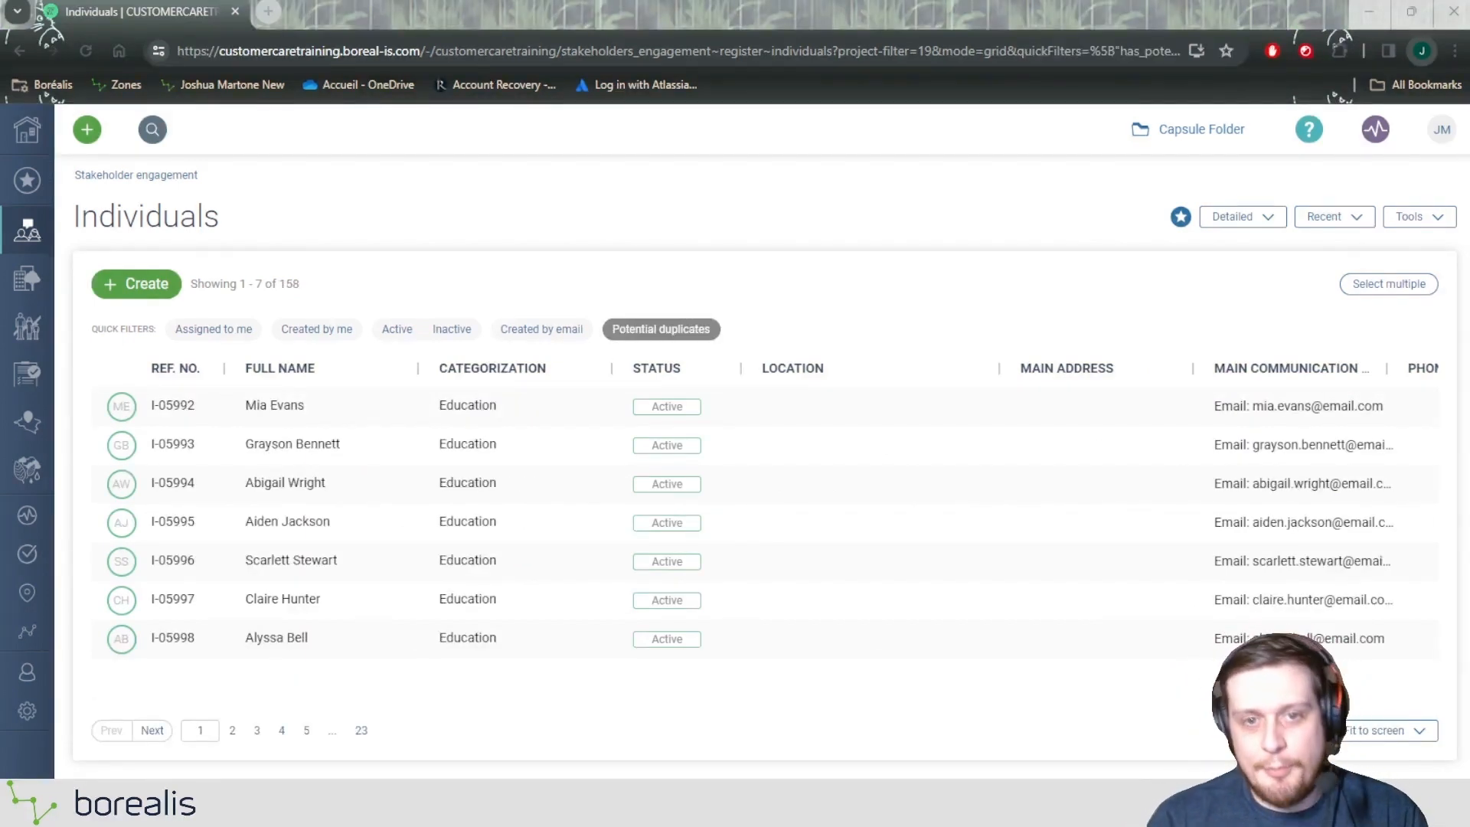
click(663, 330)
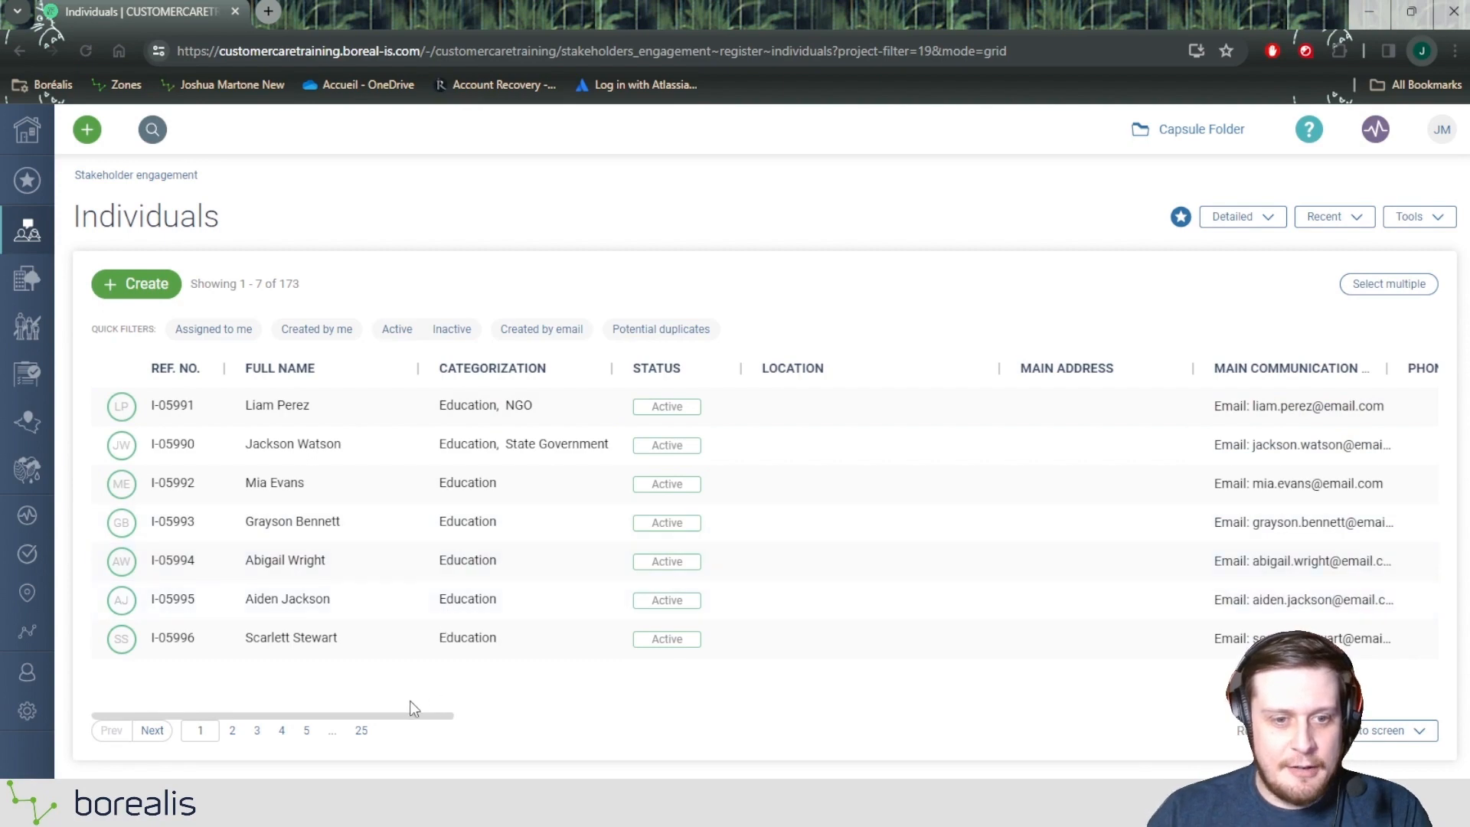
drag(79, 216, 230, 219)
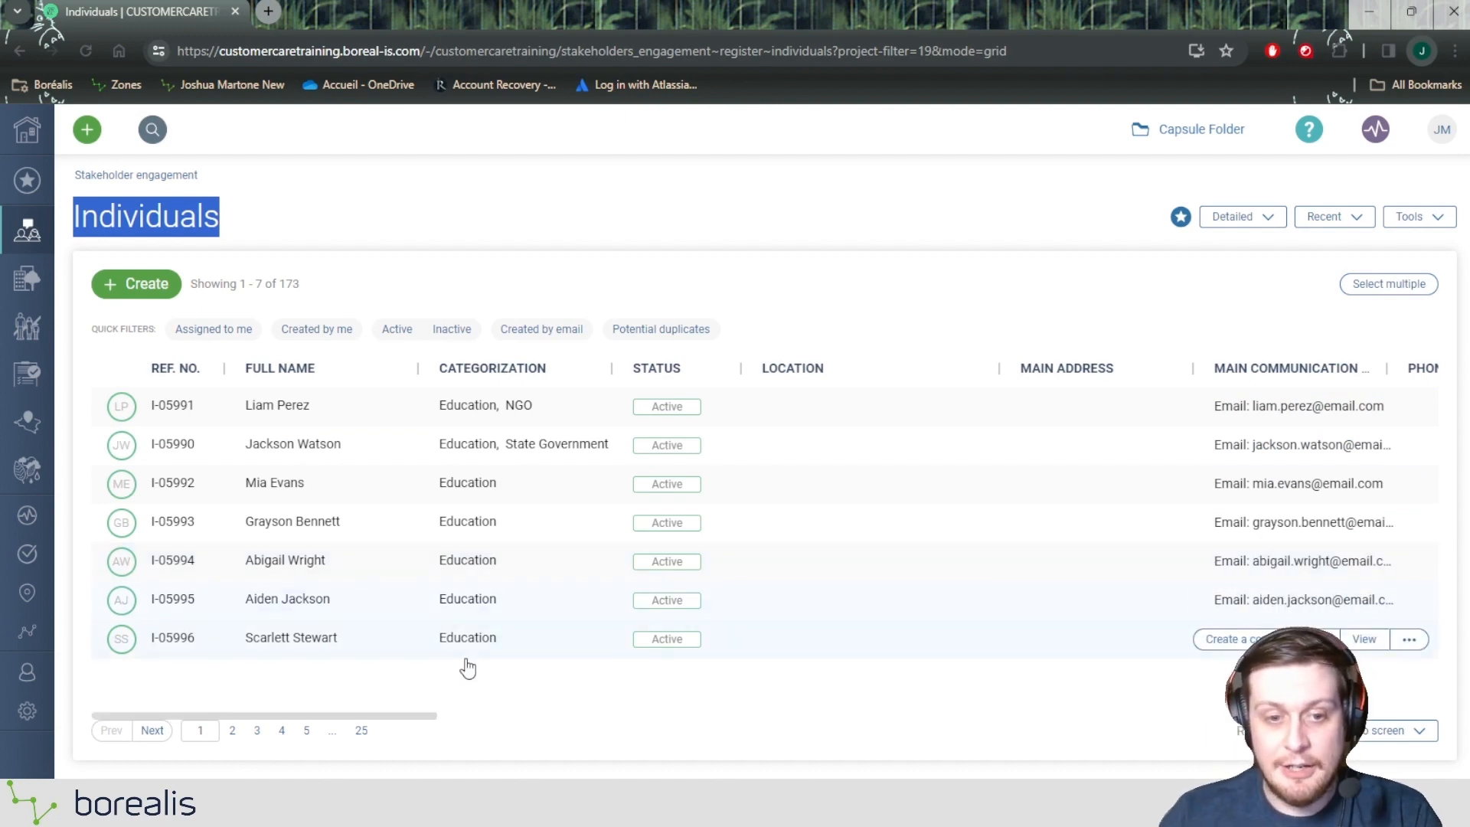
Step: Filter the individuals to those whose Potential duplicates value is Yes
drag(443, 714, 1120, 693)
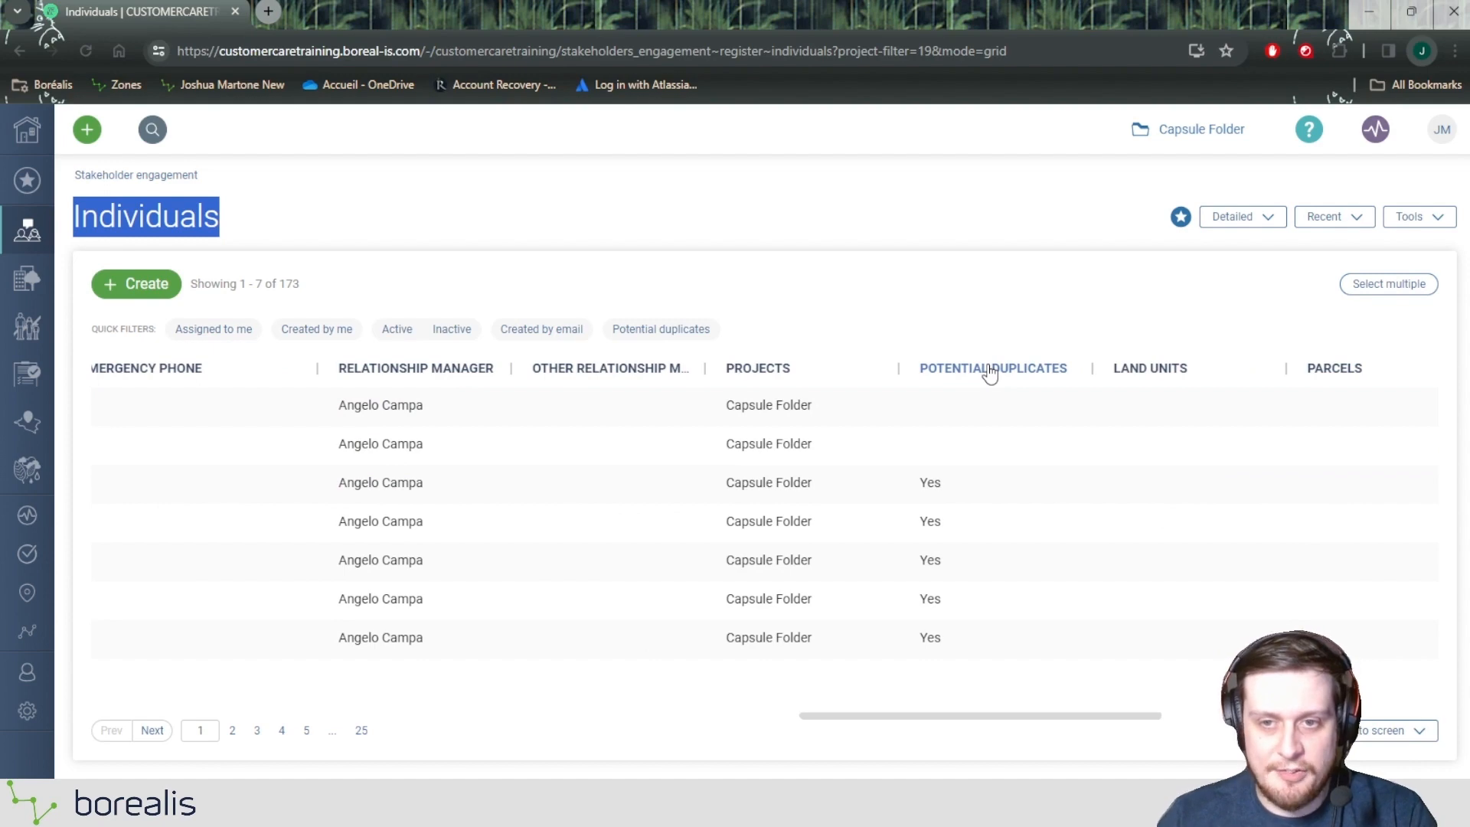
click(990, 372)
click(940, 487)
click(857, 521)
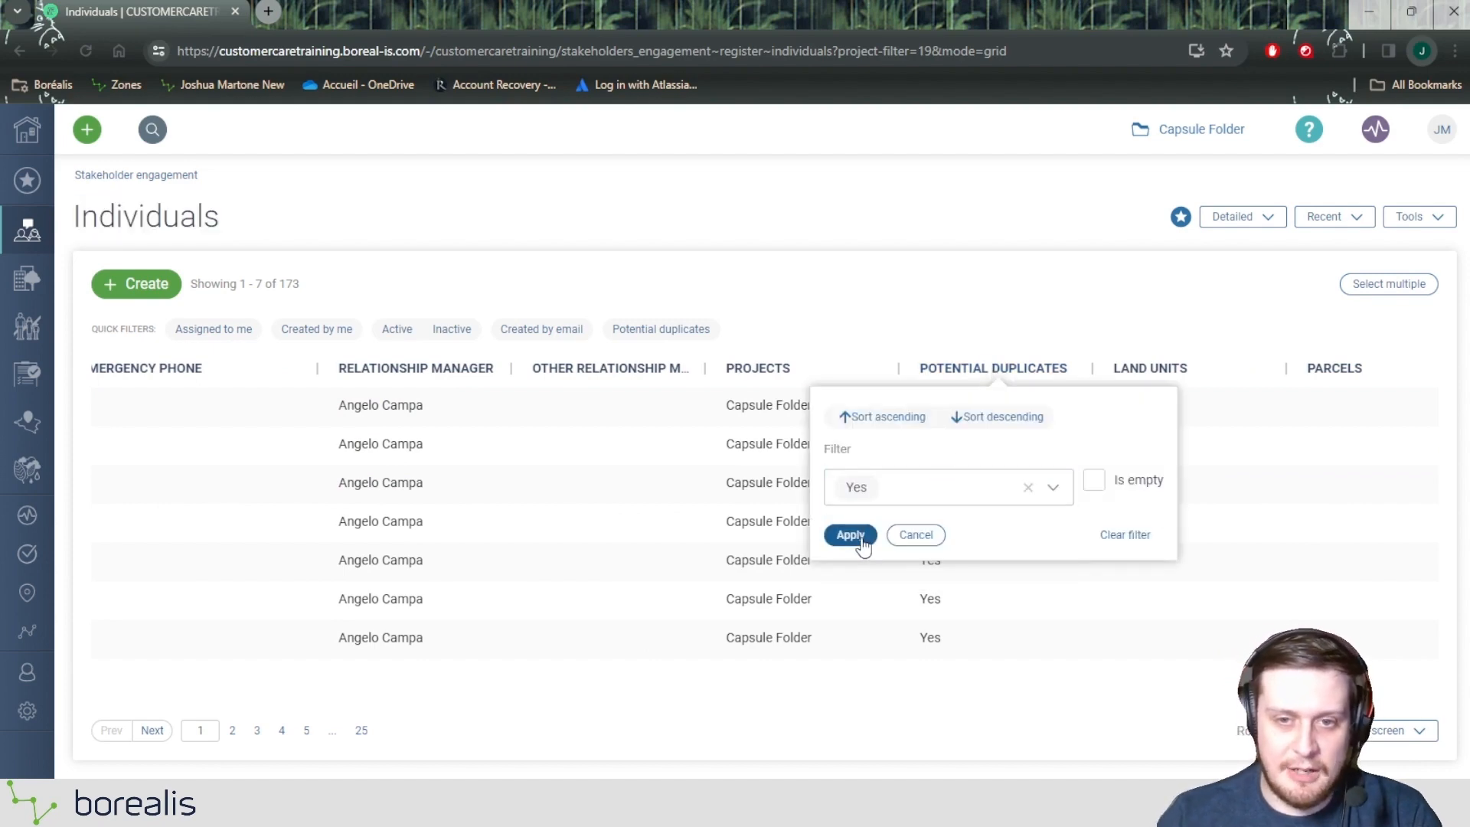
click(851, 535)
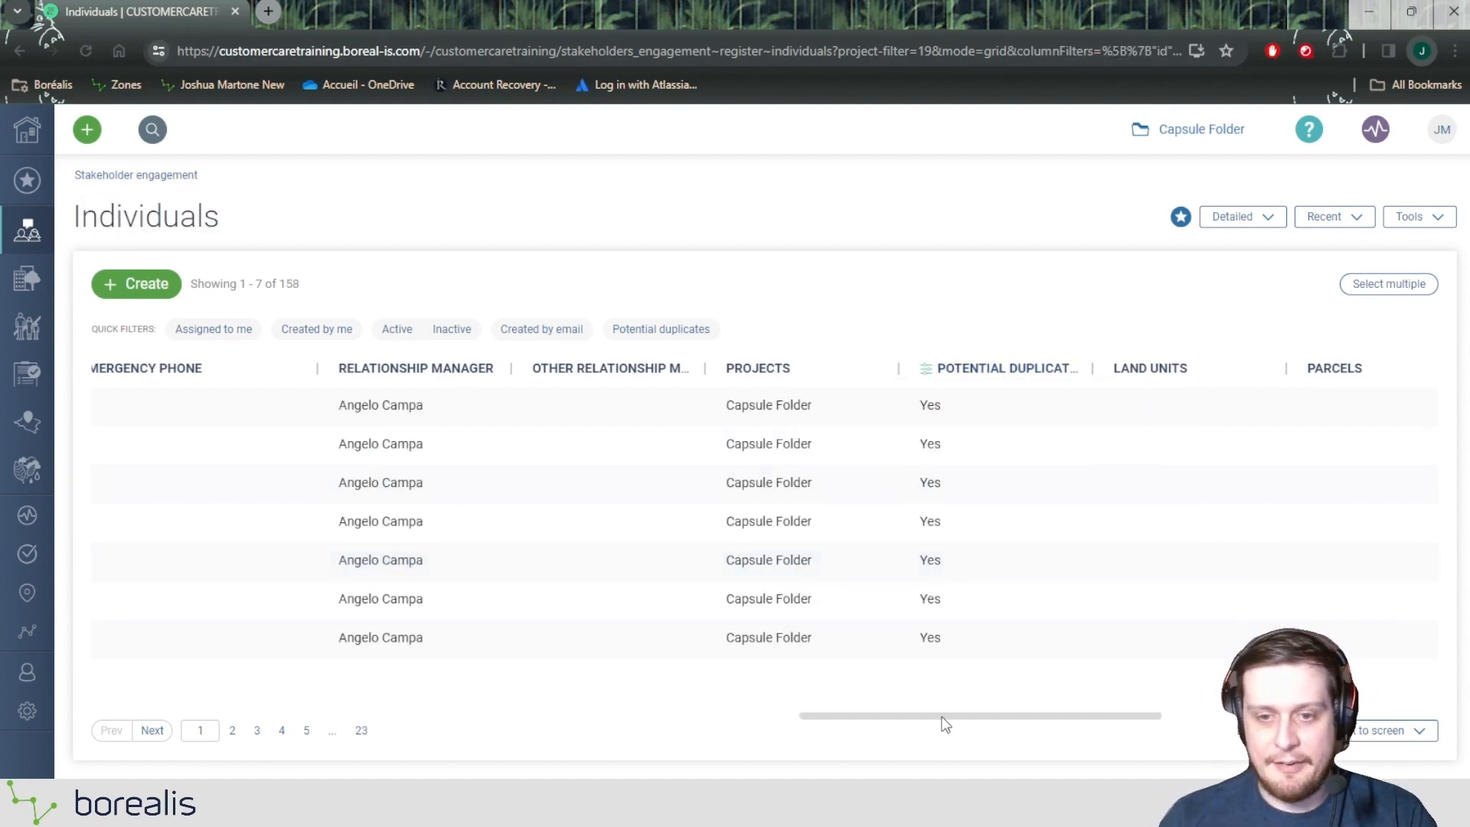
Step: Open the first individual in the filtered list to examine its duplicate notice, and return to the register
drag(946, 723, 247, 603)
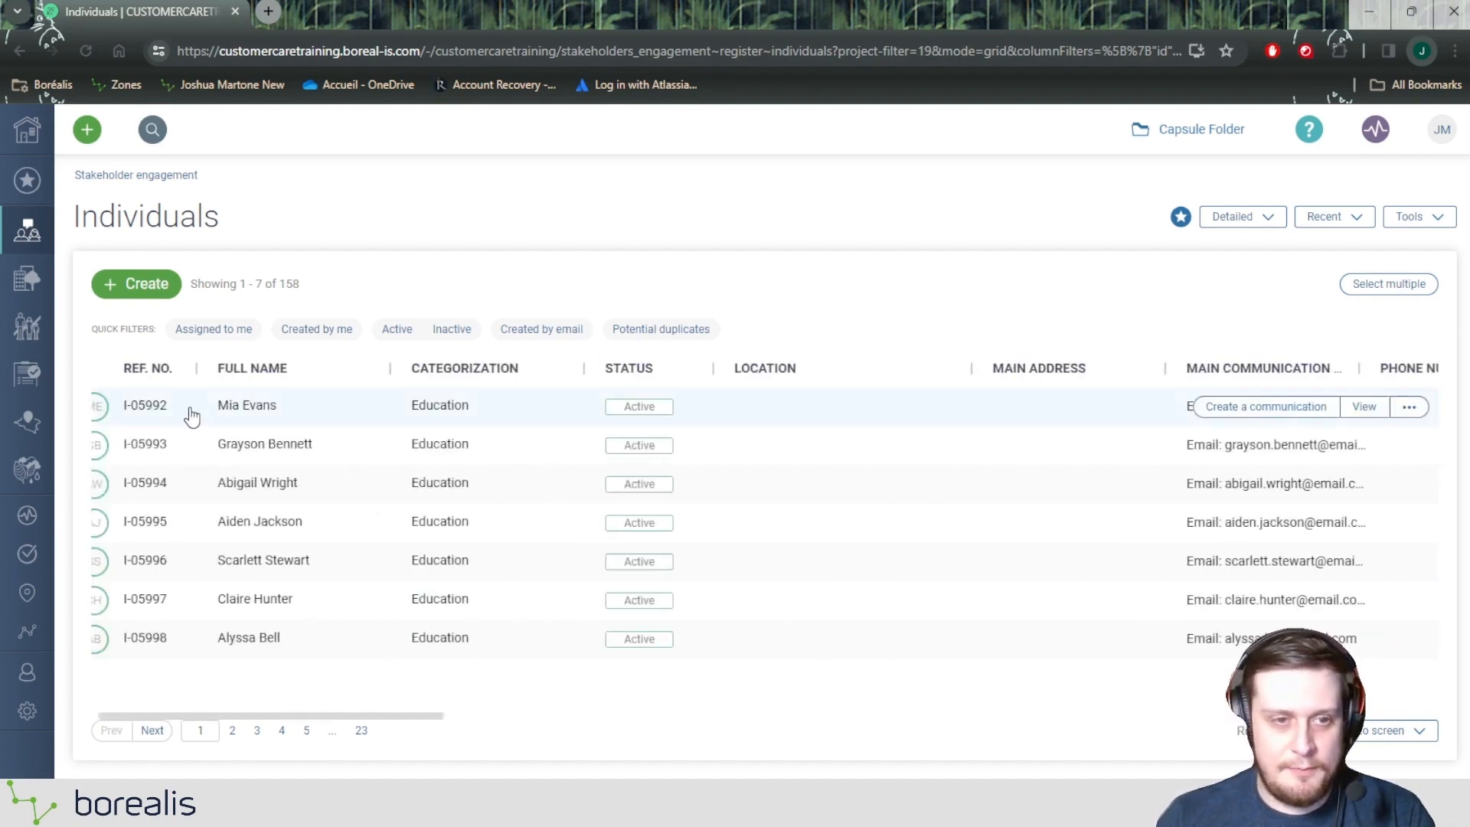
click(252, 407)
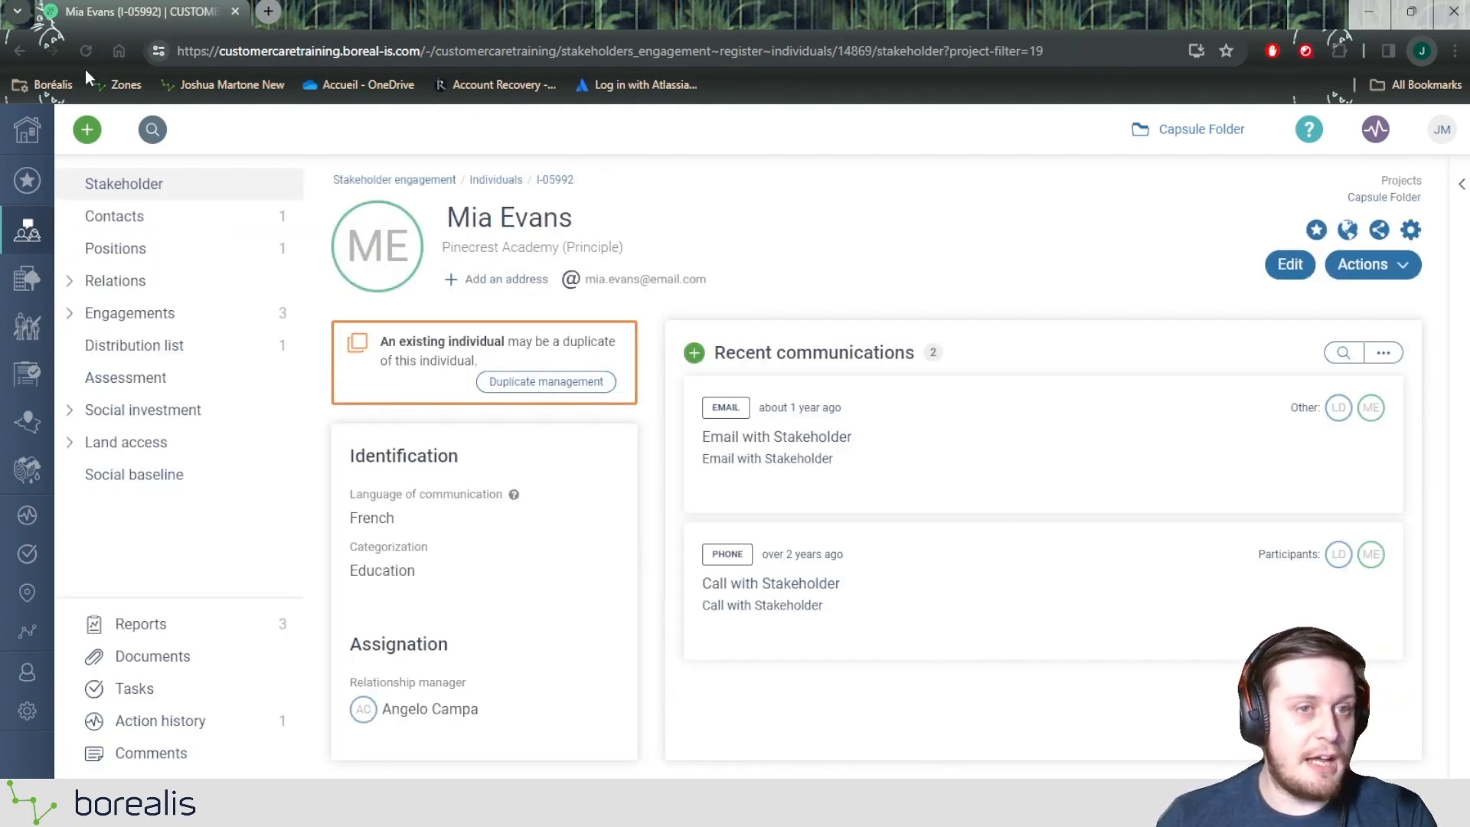
click(15, 51)
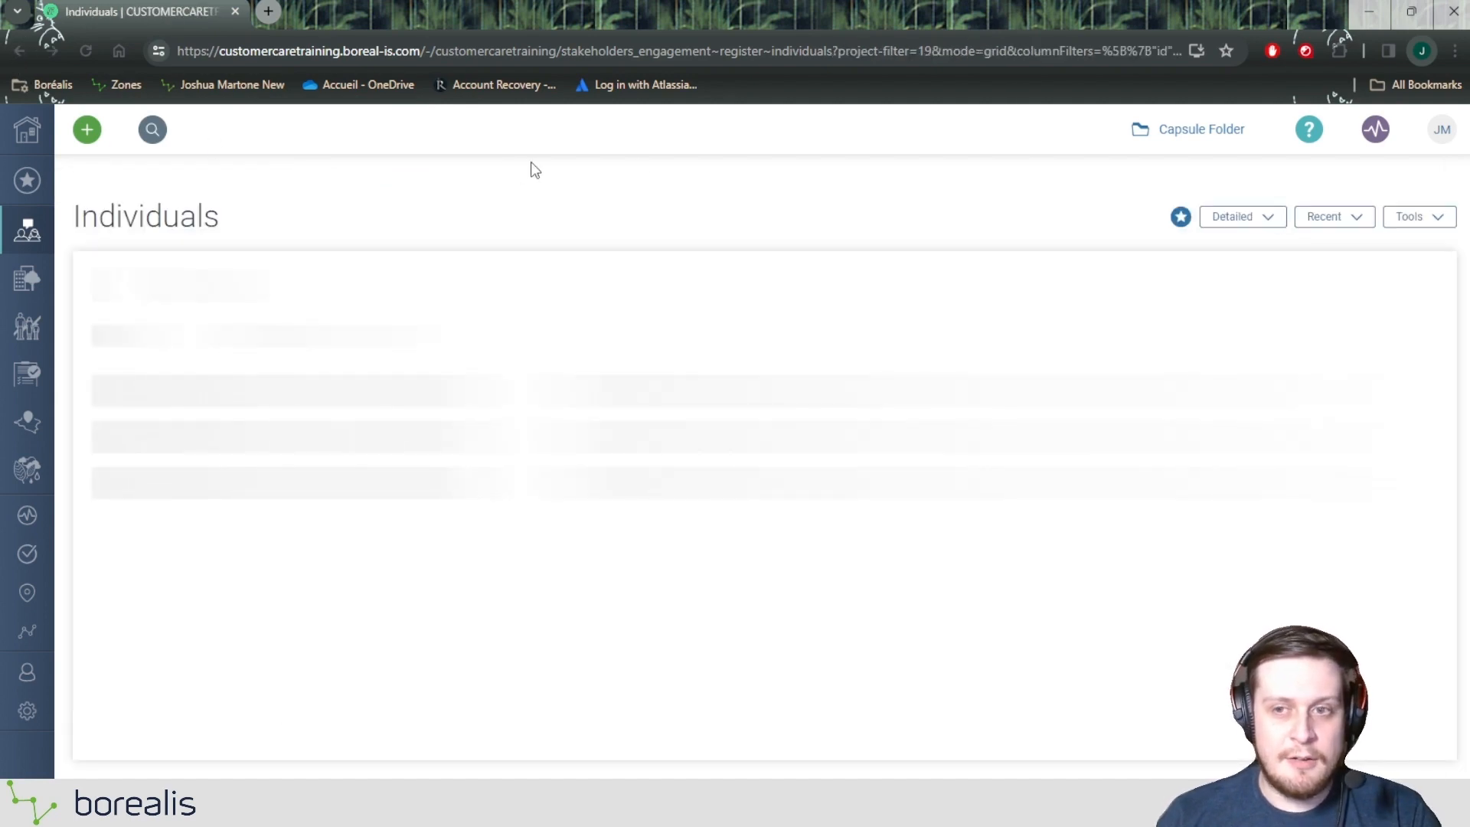
Step: Switch the Individuals register to the Summary view and apply the Potential duplicates quick filter
click(1223, 216)
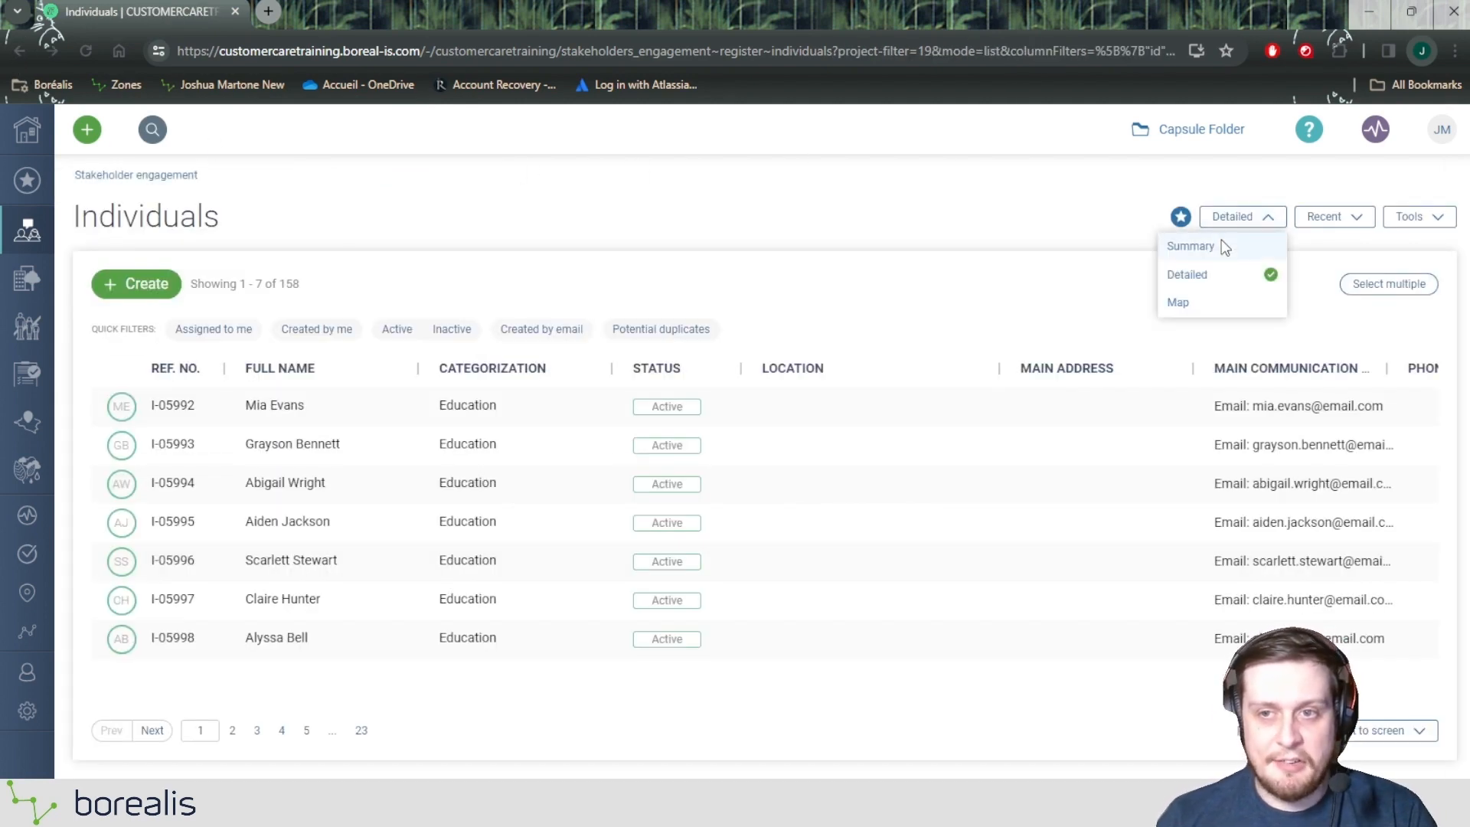
click(1191, 246)
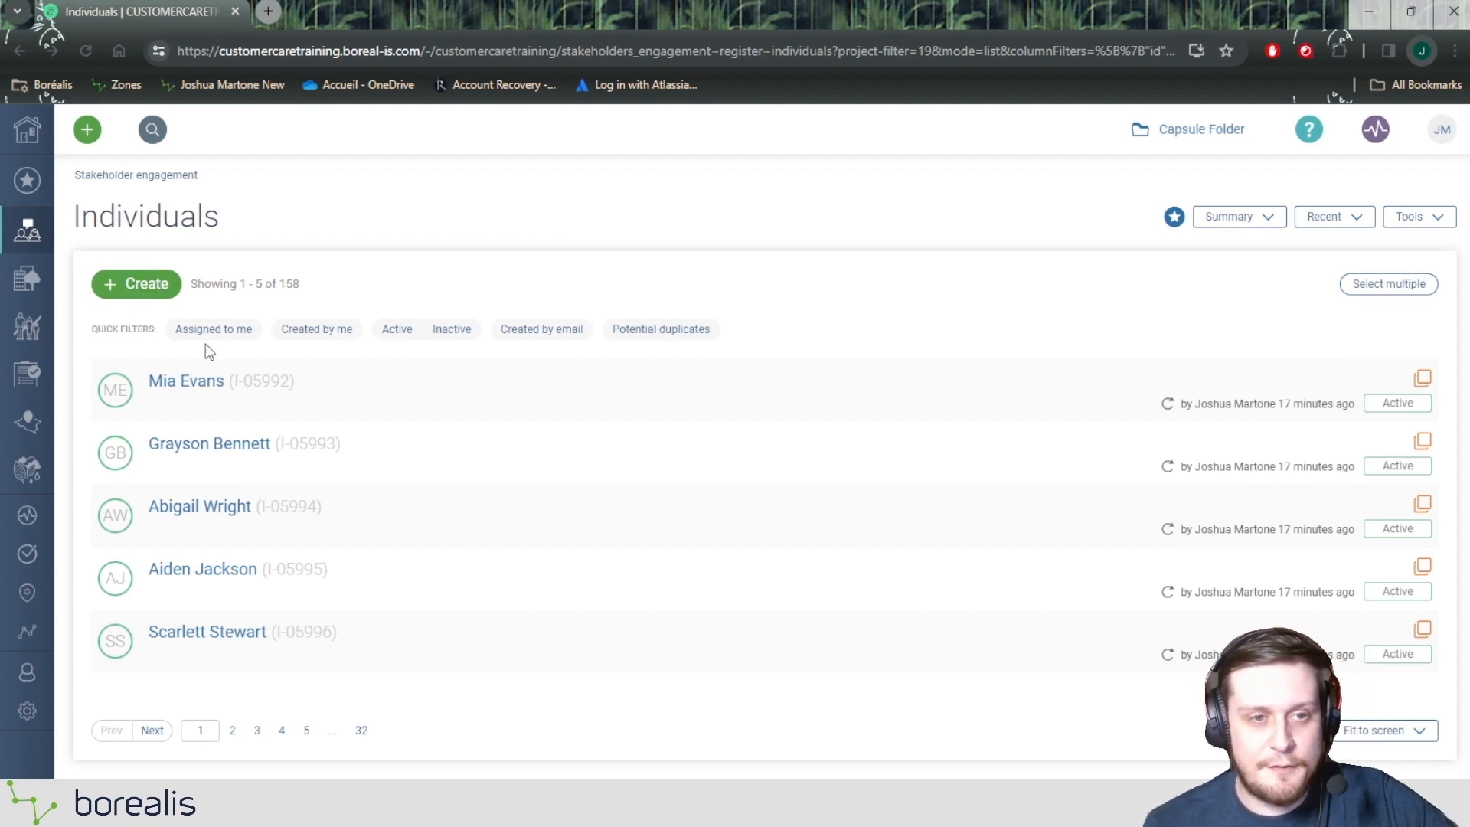
click(672, 334)
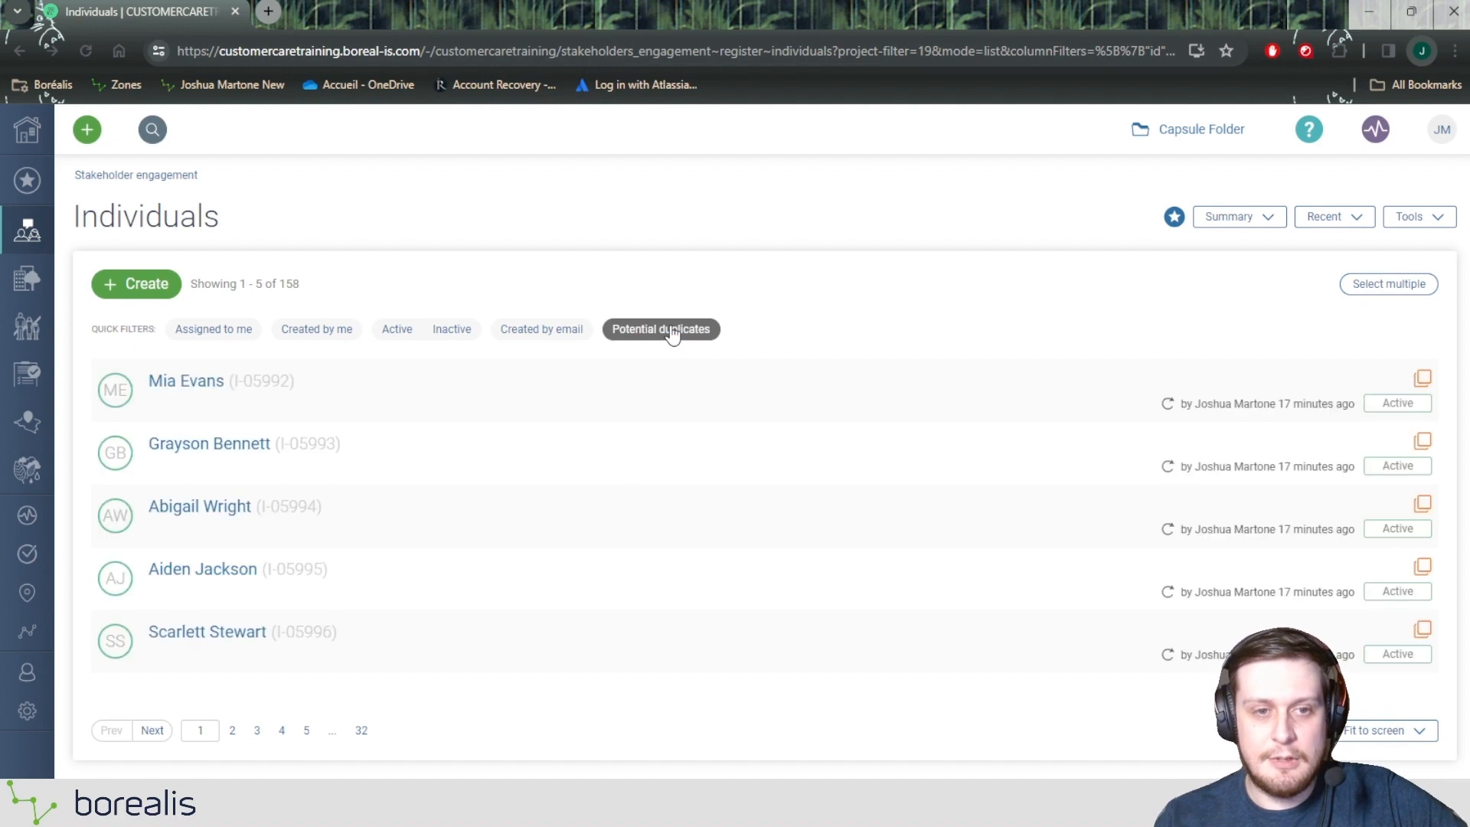
mouse_move(793, 378)
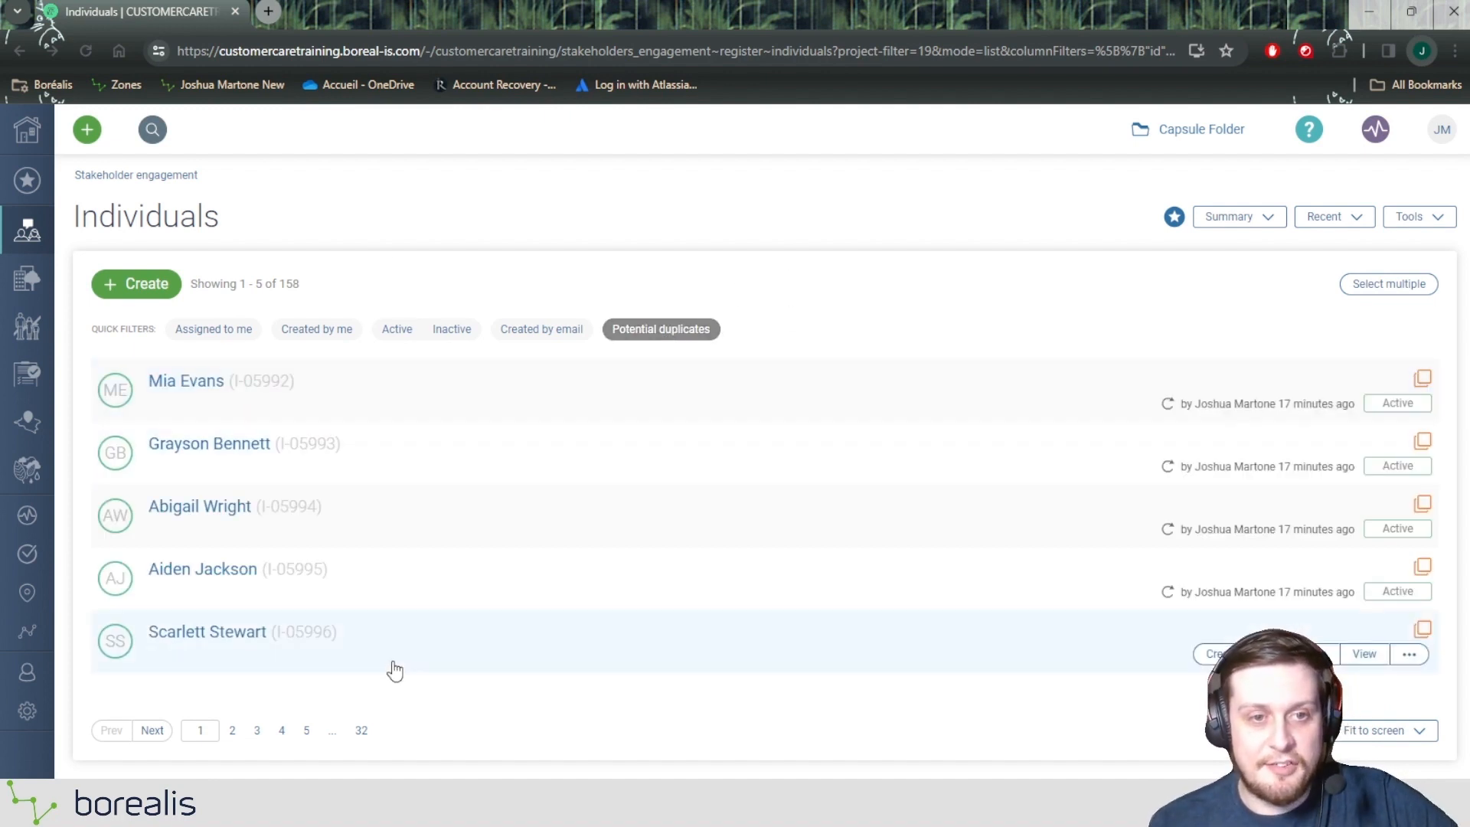
double_click(291, 284)
click(478, 262)
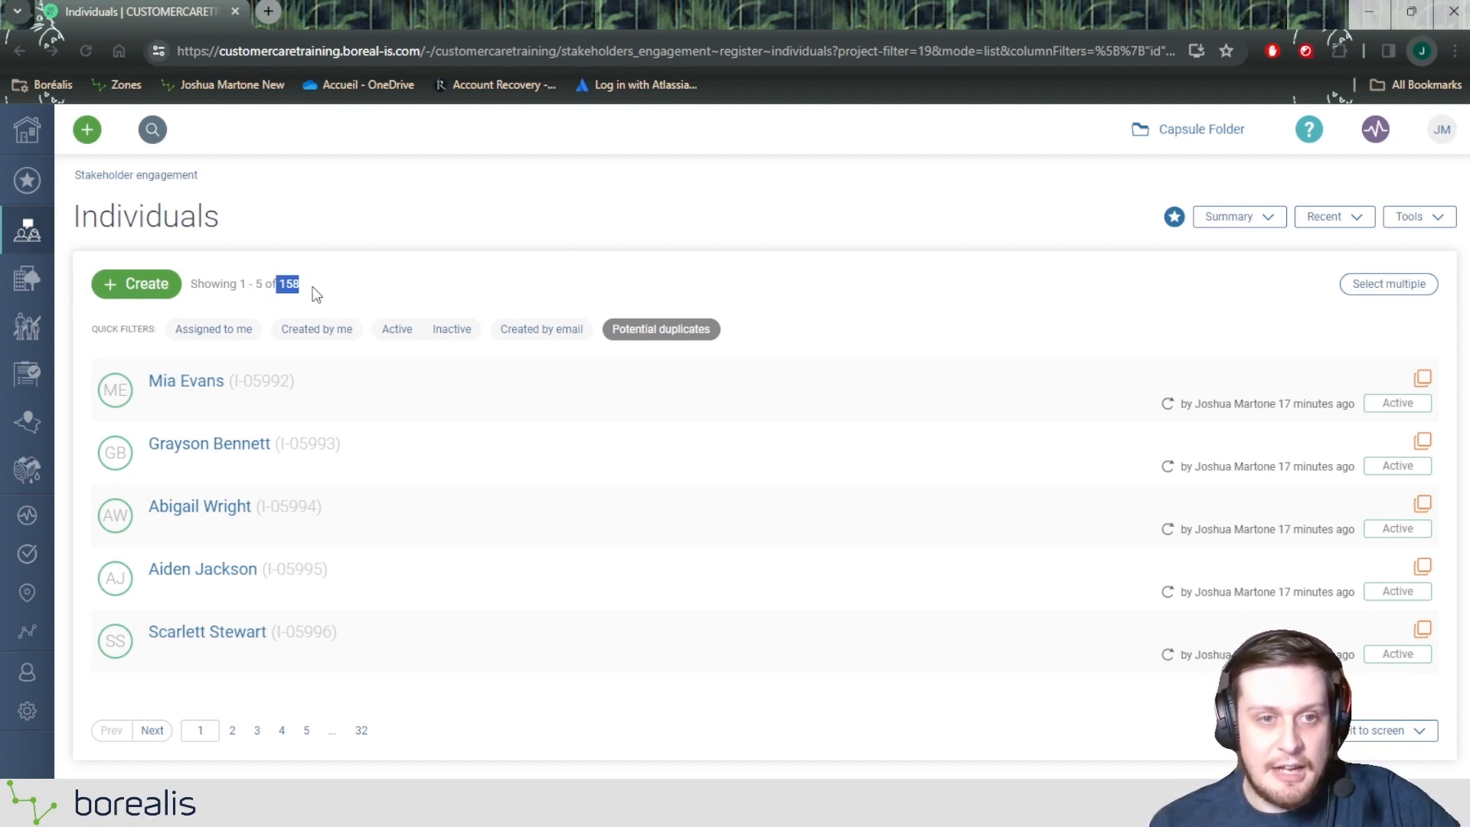
click(281, 287)
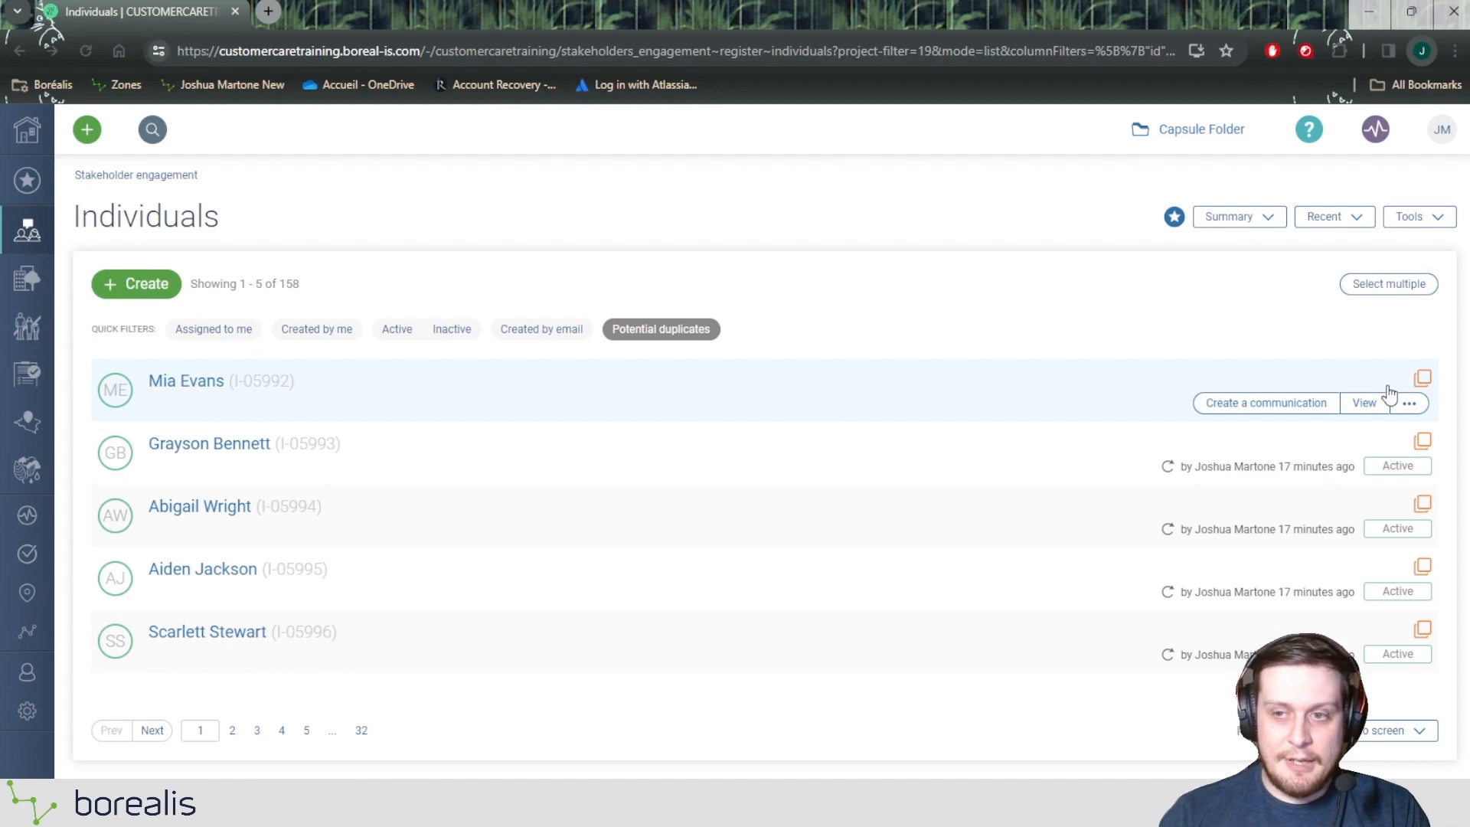
Step: Open Duplicate management for the first individual in the list and examine the details of its potential duplicate
mouse_move(1421, 386)
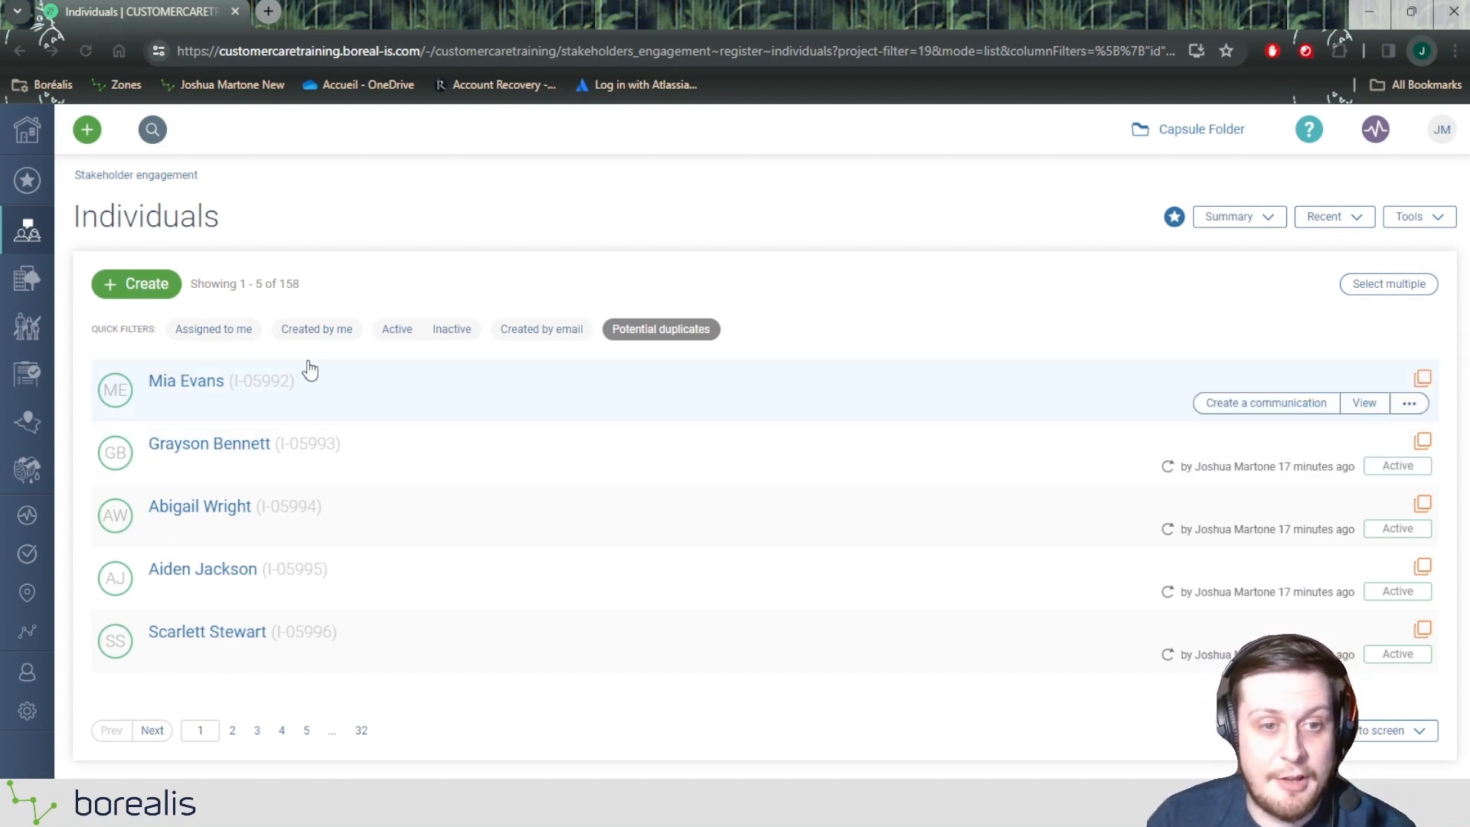
click(1421, 380)
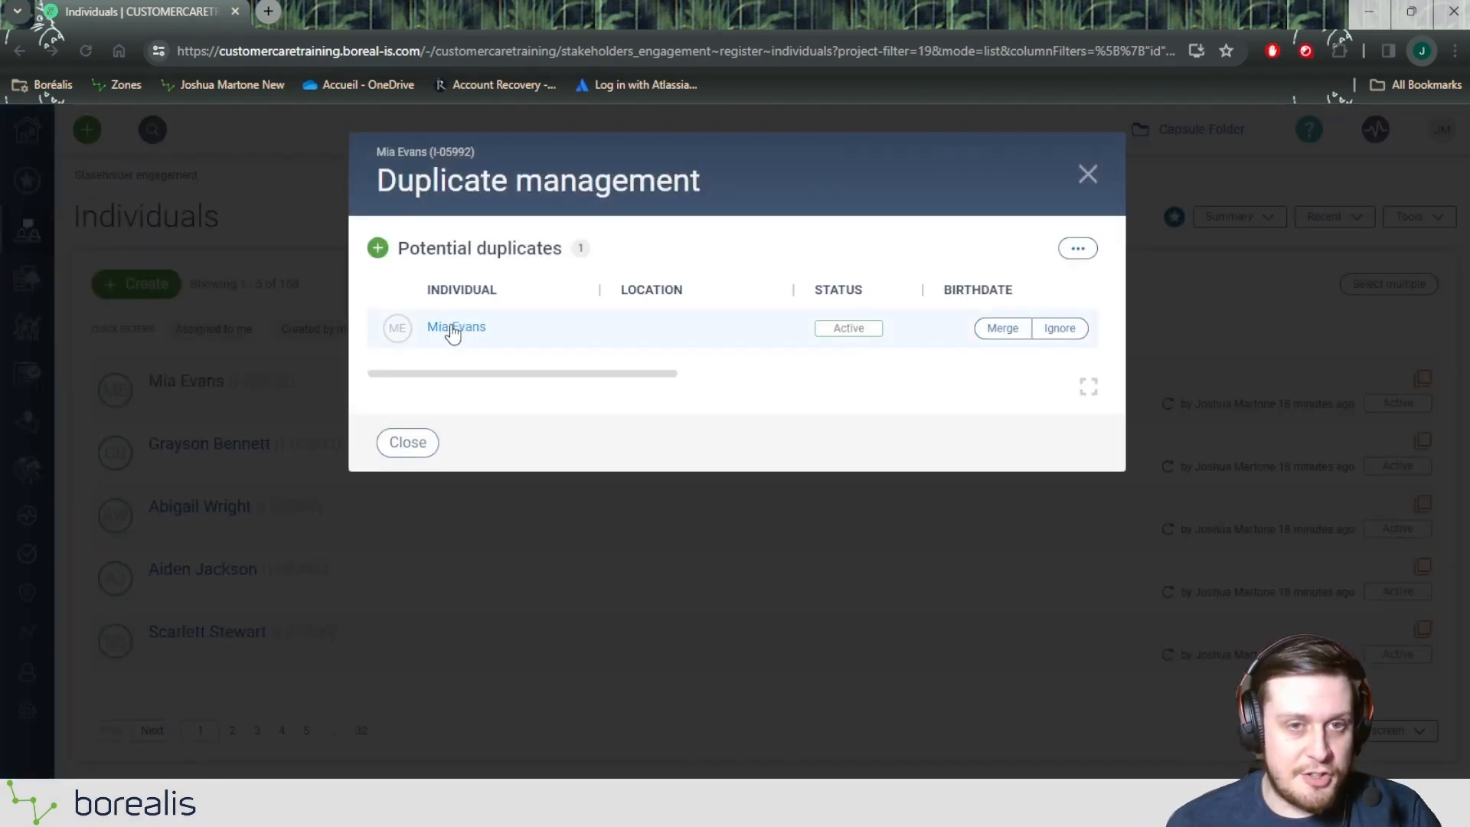
mouse_move(452, 329)
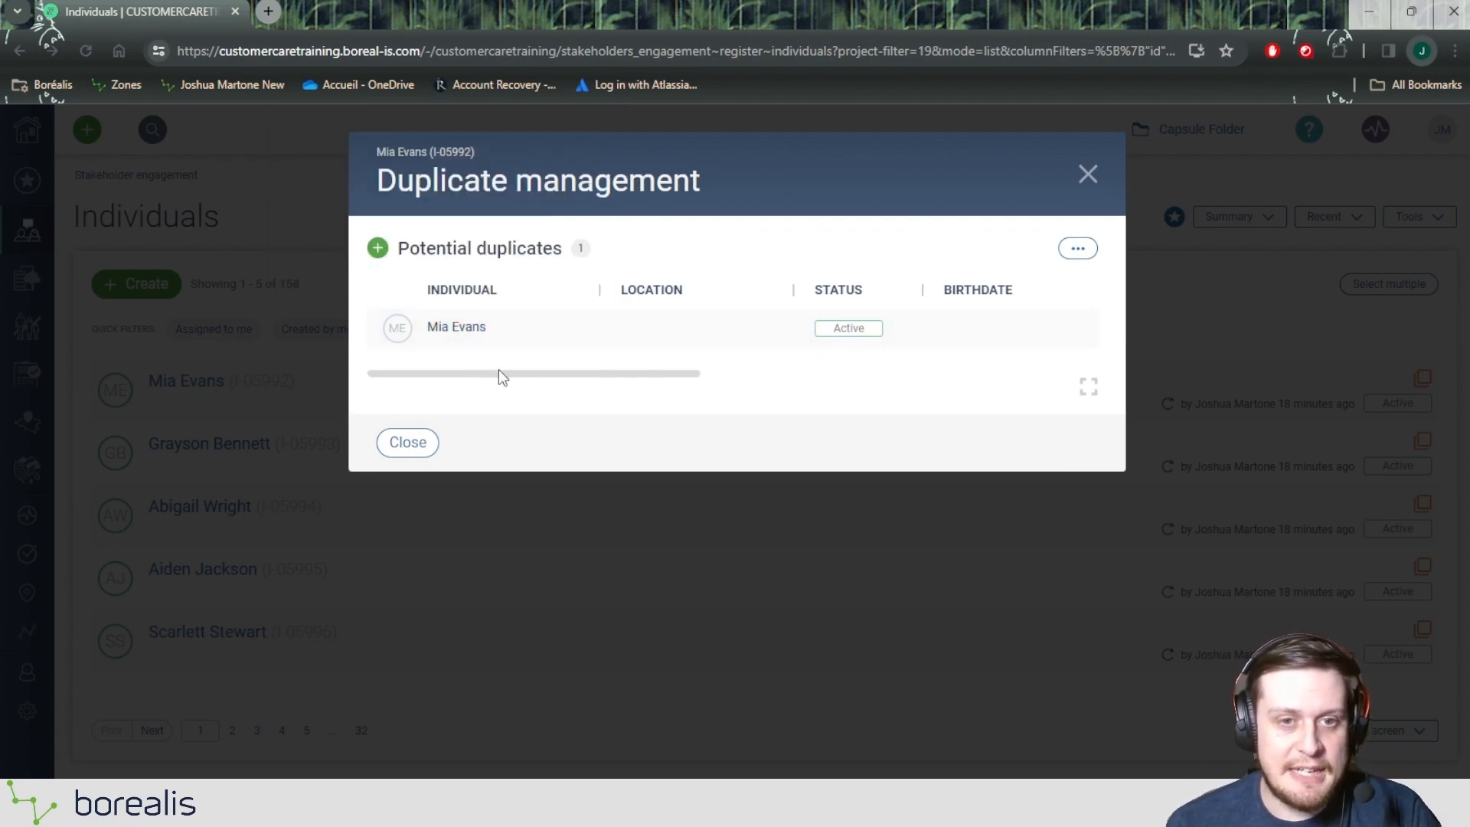
drag(495, 372, 949, 371)
drag(896, 289, 936, 291)
drag(929, 380, 532, 375)
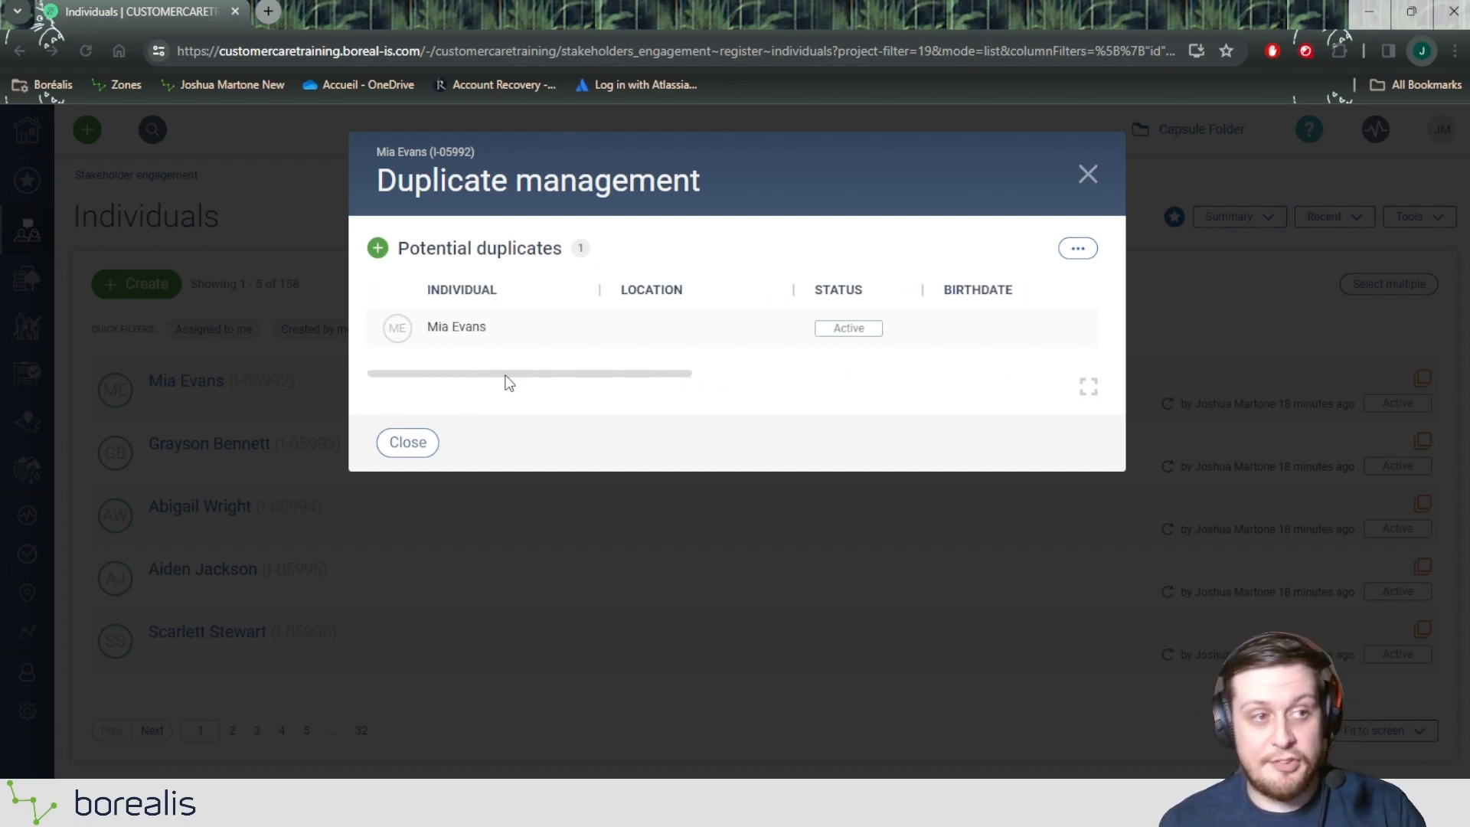
mouse_move(574, 347)
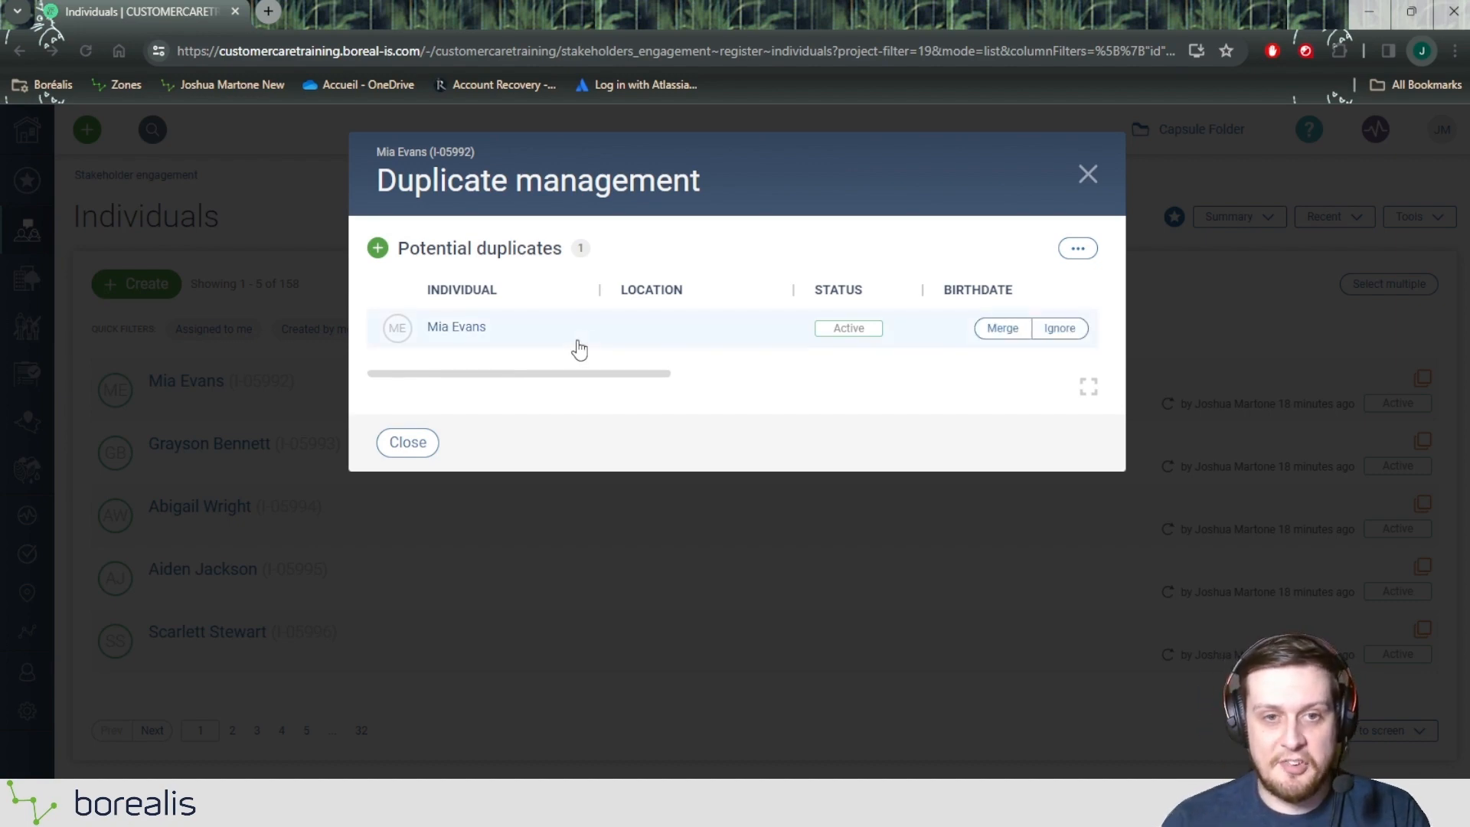
Step: Merge the potential duplicate into the individual without a comment and close Duplicate management
click(1001, 329)
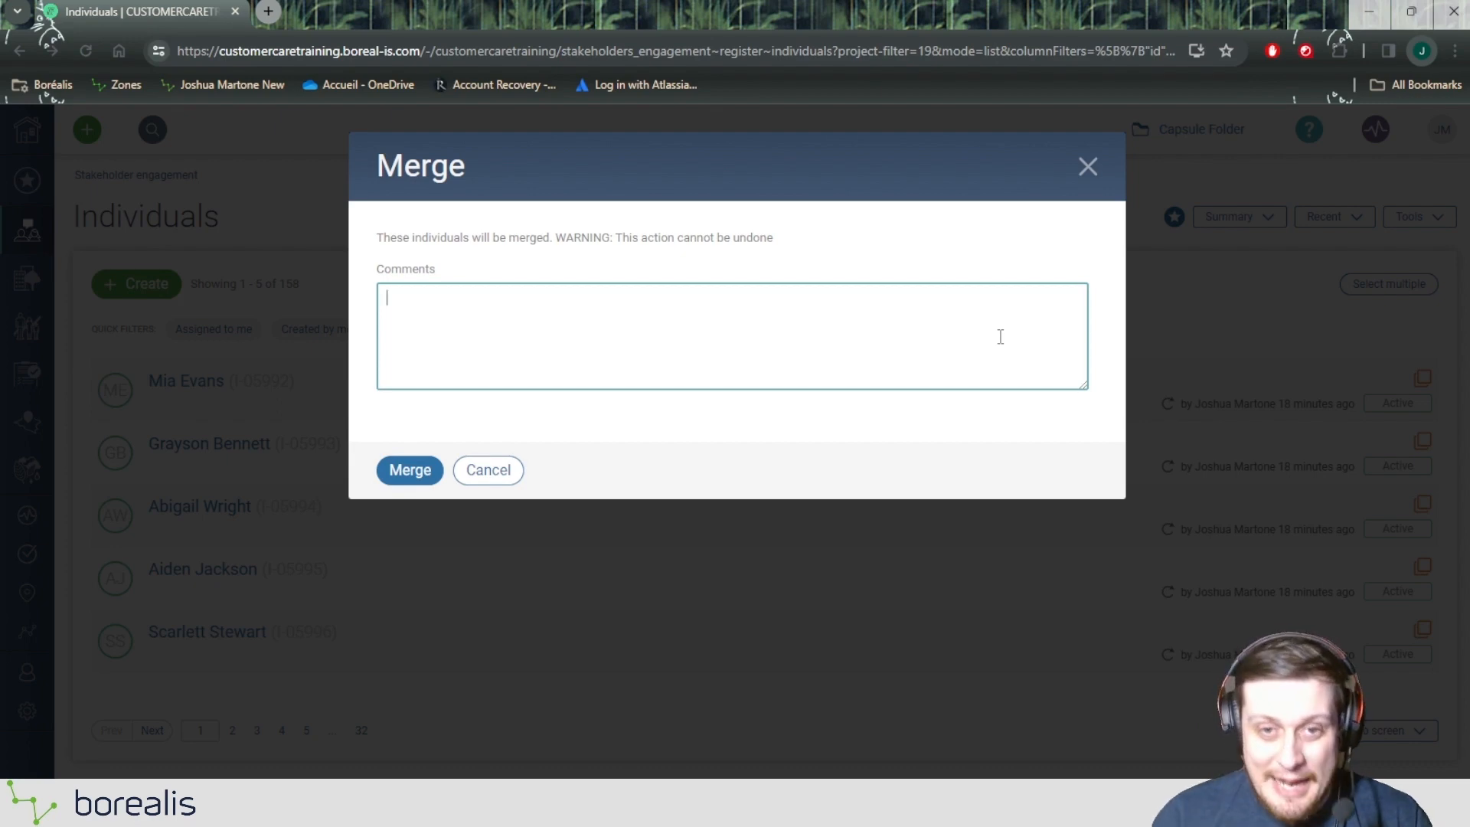
click(399, 472)
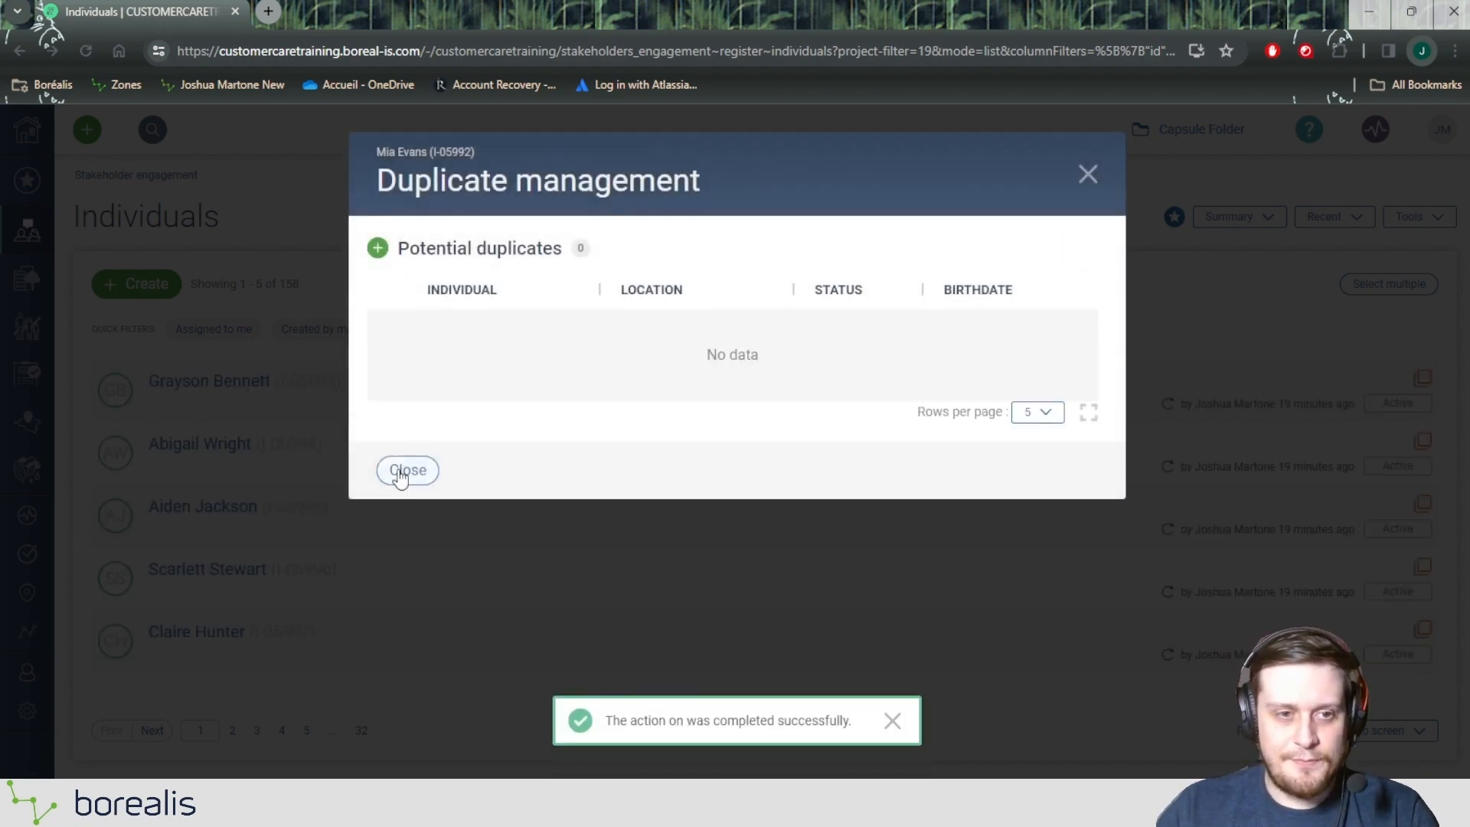
click(401, 473)
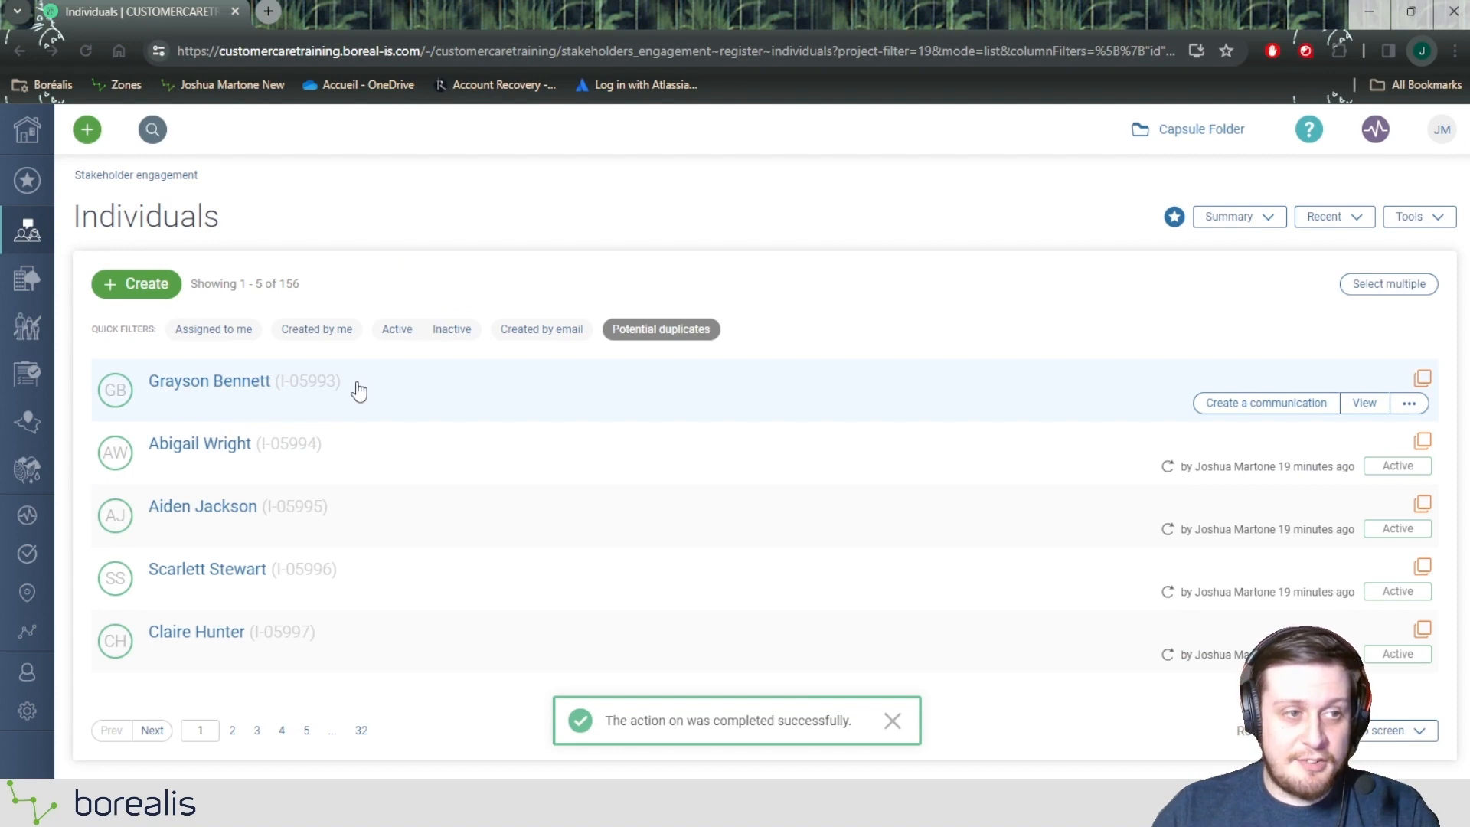
Step: Search the individuals for the merged person by first name, open the record and examine its recent communications
click(152, 131)
text(Mi)
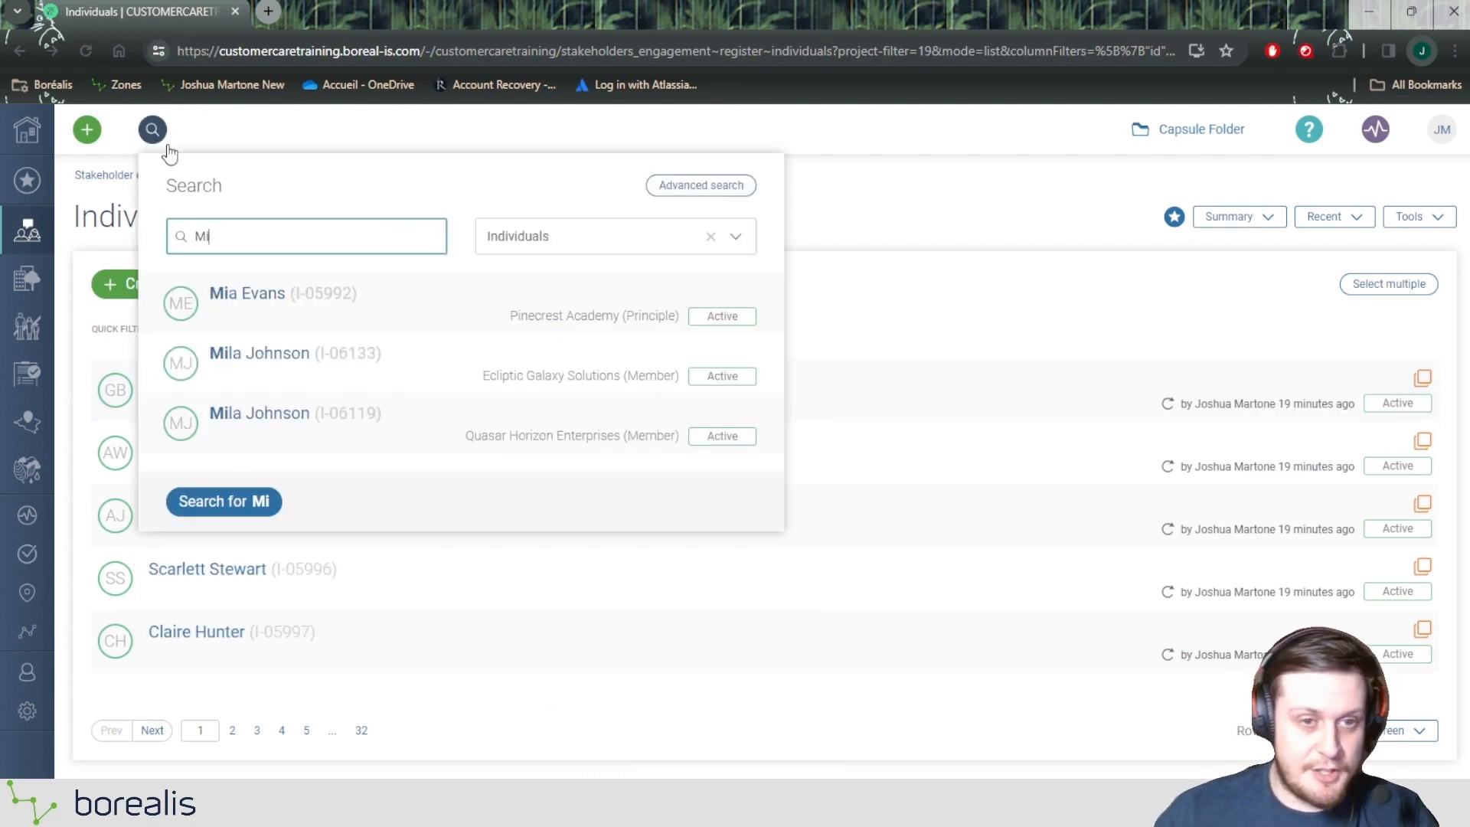
click(267, 291)
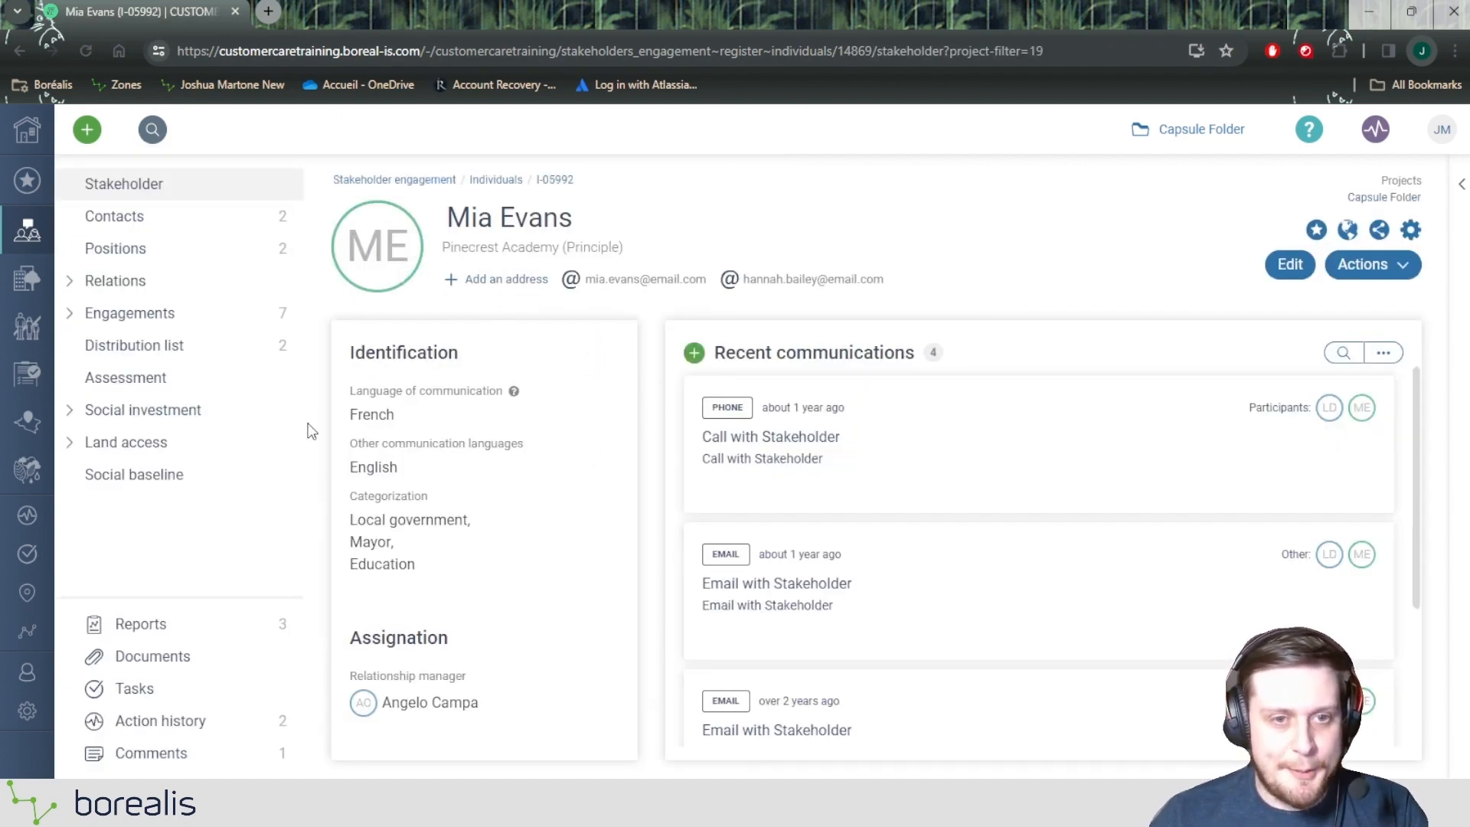
scroll(840, 460, down, 3)
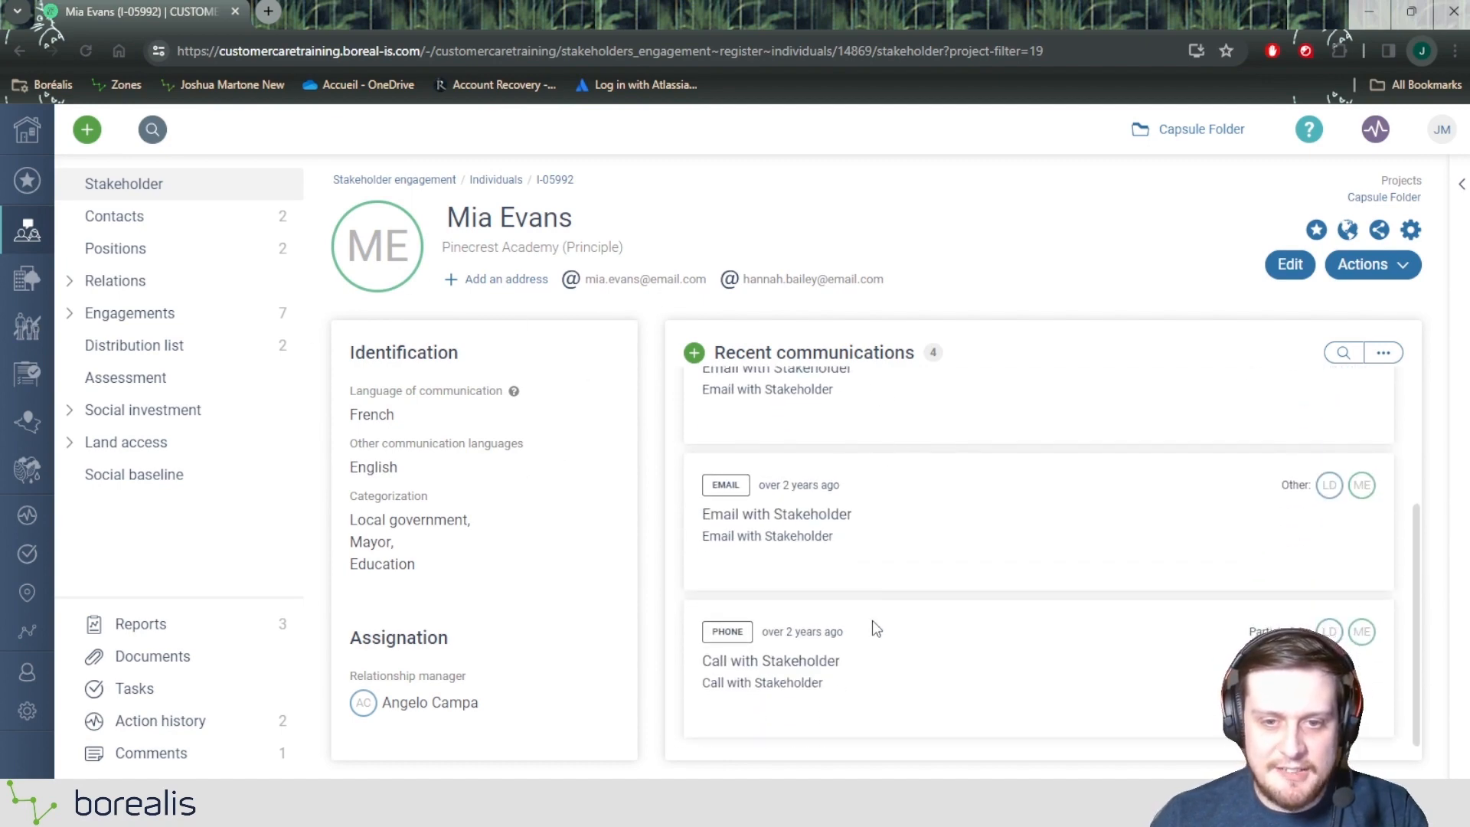
scroll(871, 624, up, 3)
scroll(823, 528, down, 3)
scroll(830, 548, up, 3)
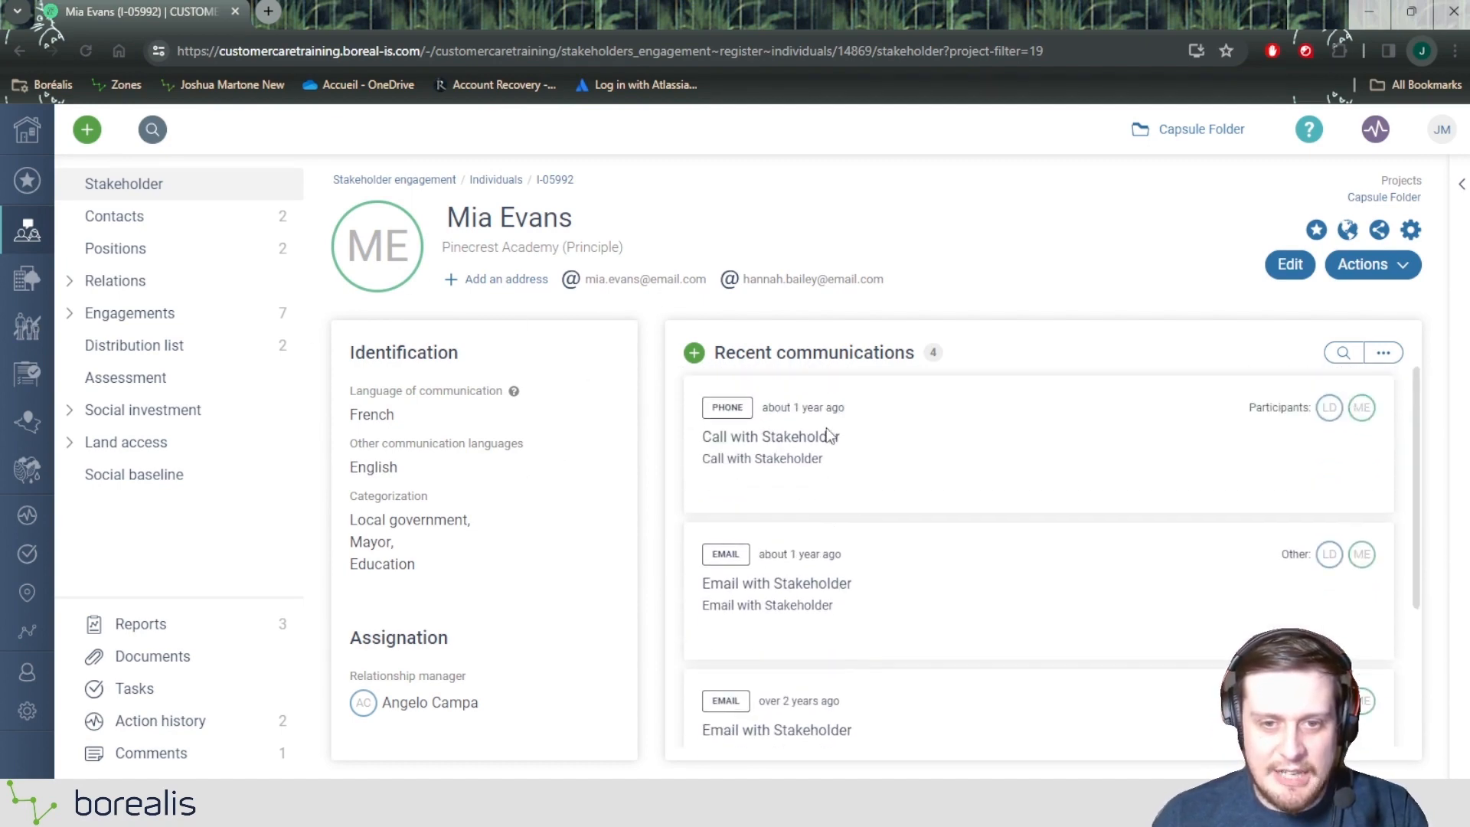
scroll(857, 674, down, 3)
scroll(832, 453, up, 3)
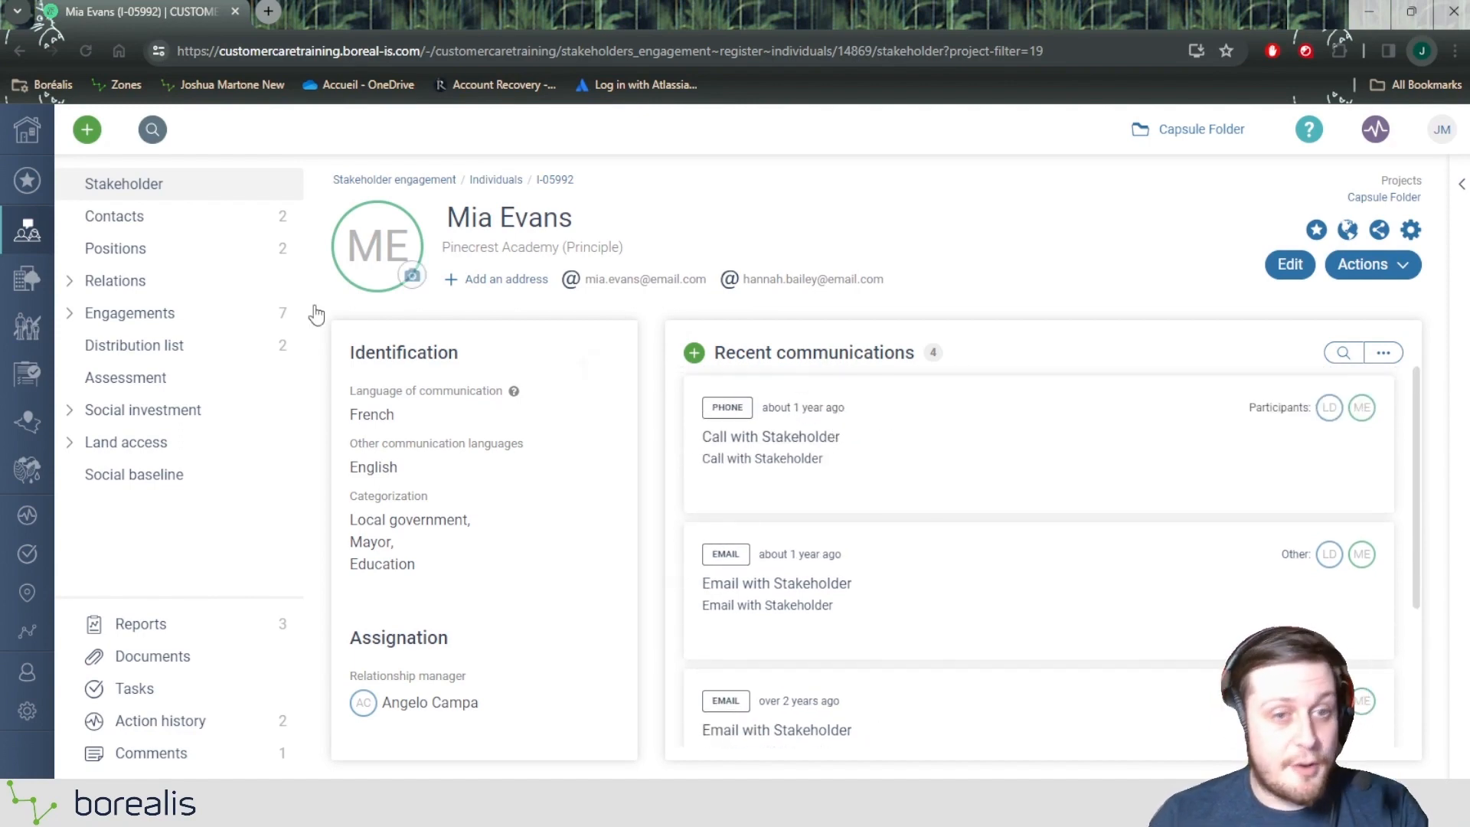
Step: Examine the merged individual's positions, contact information and distribution lists, and return to the filtered Individuals register
click(167, 258)
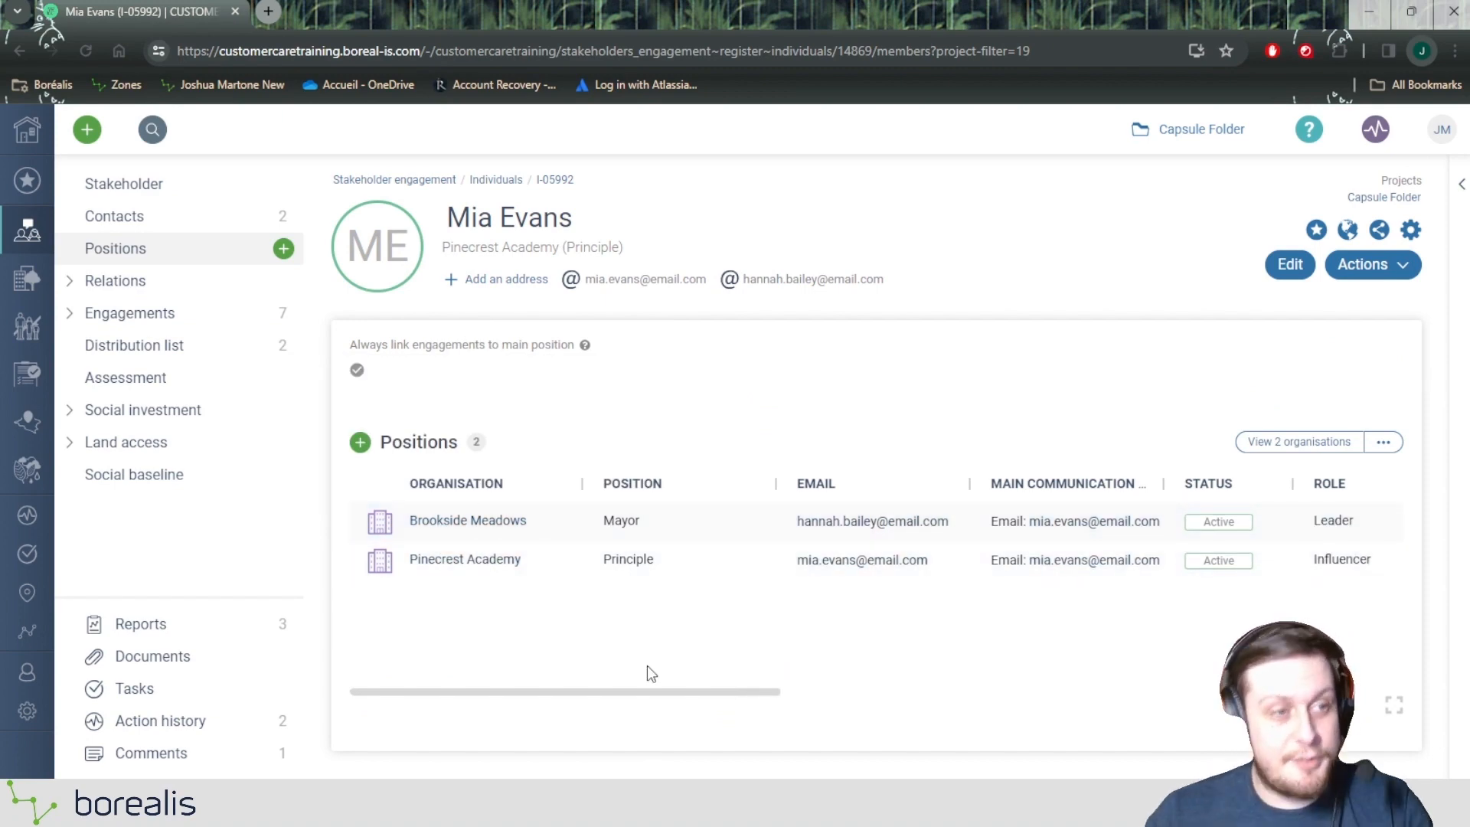
click(154, 219)
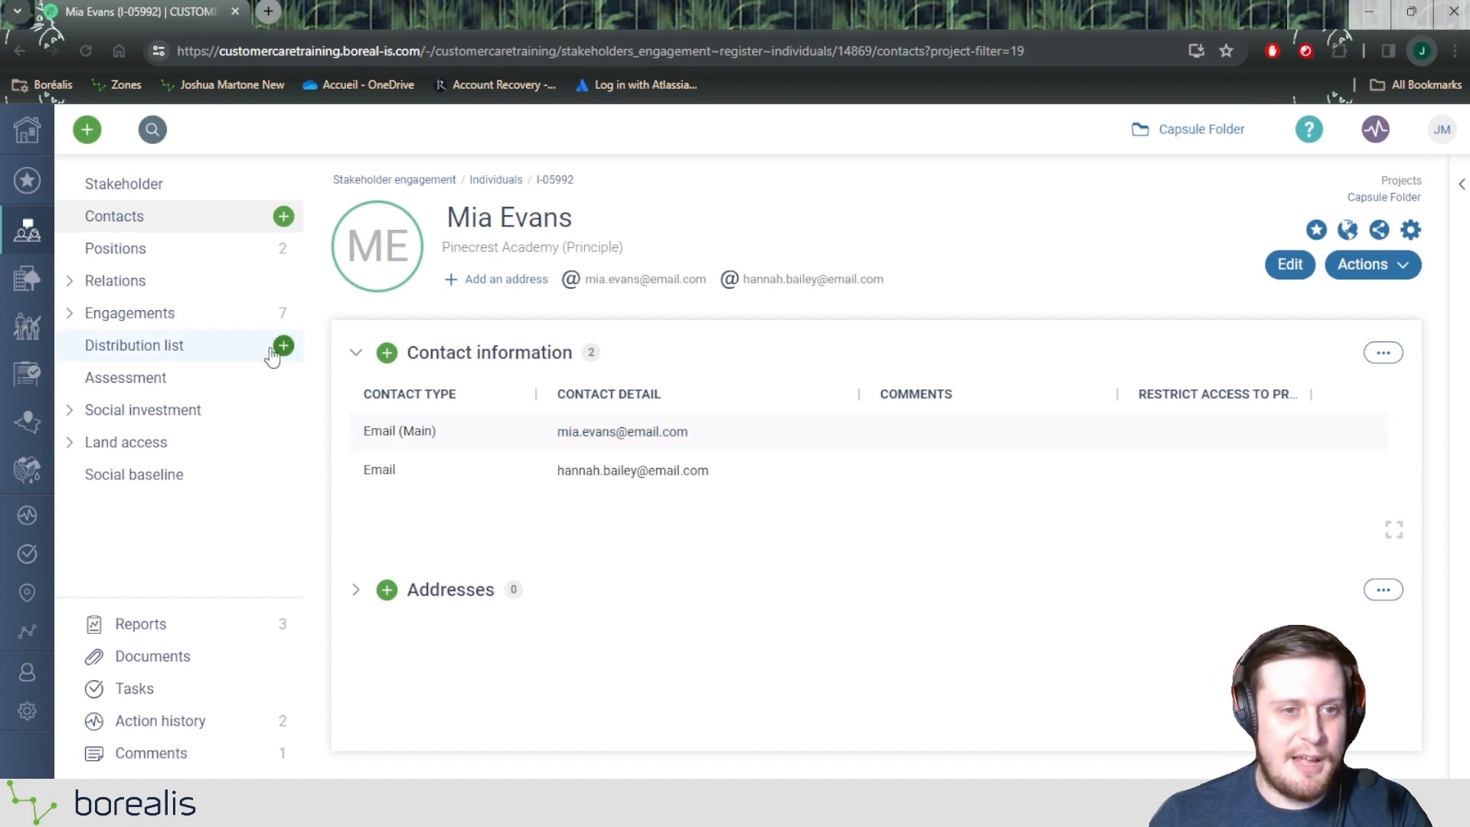
click(182, 357)
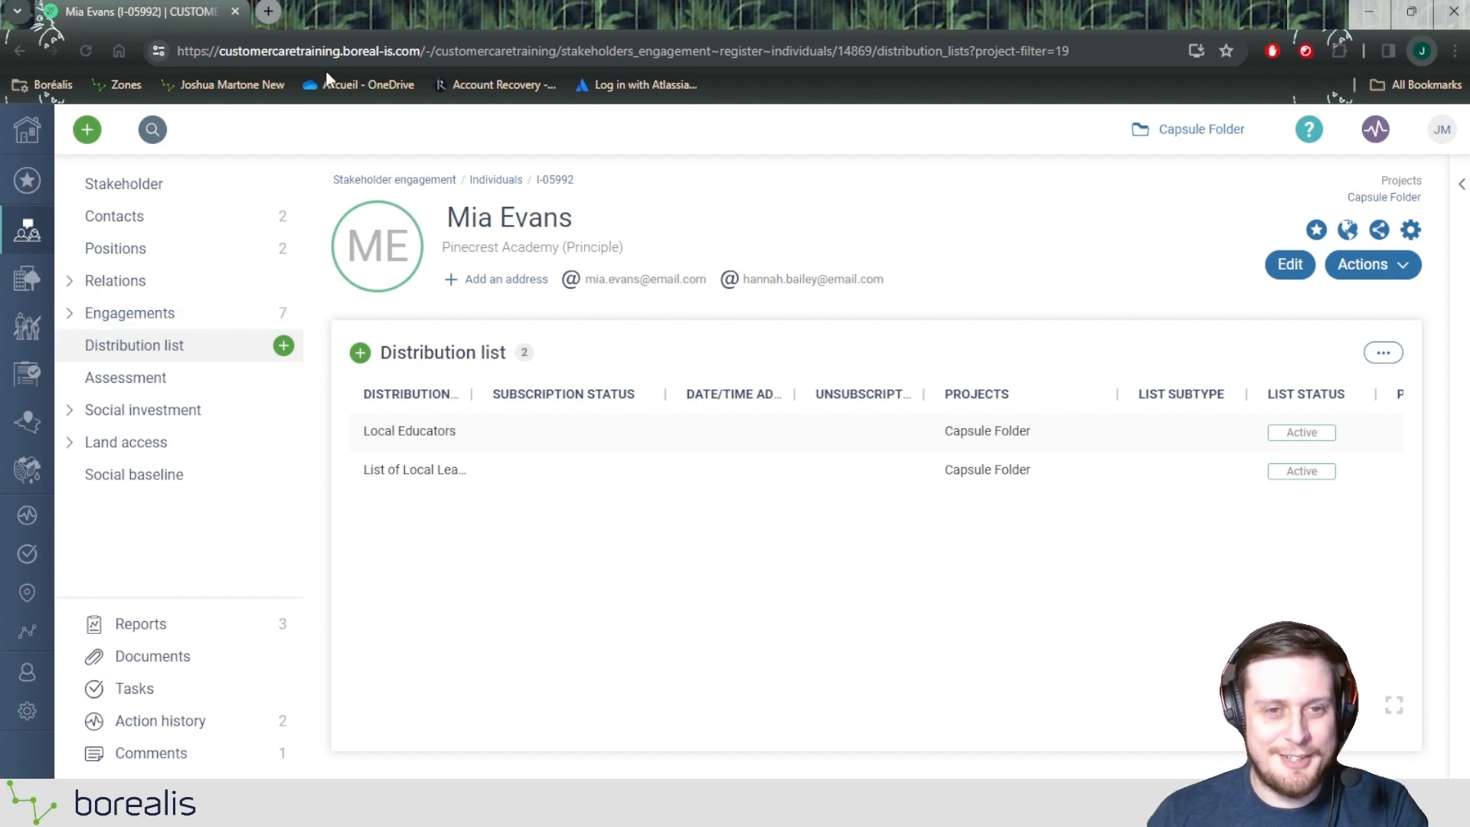
click(21, 50)
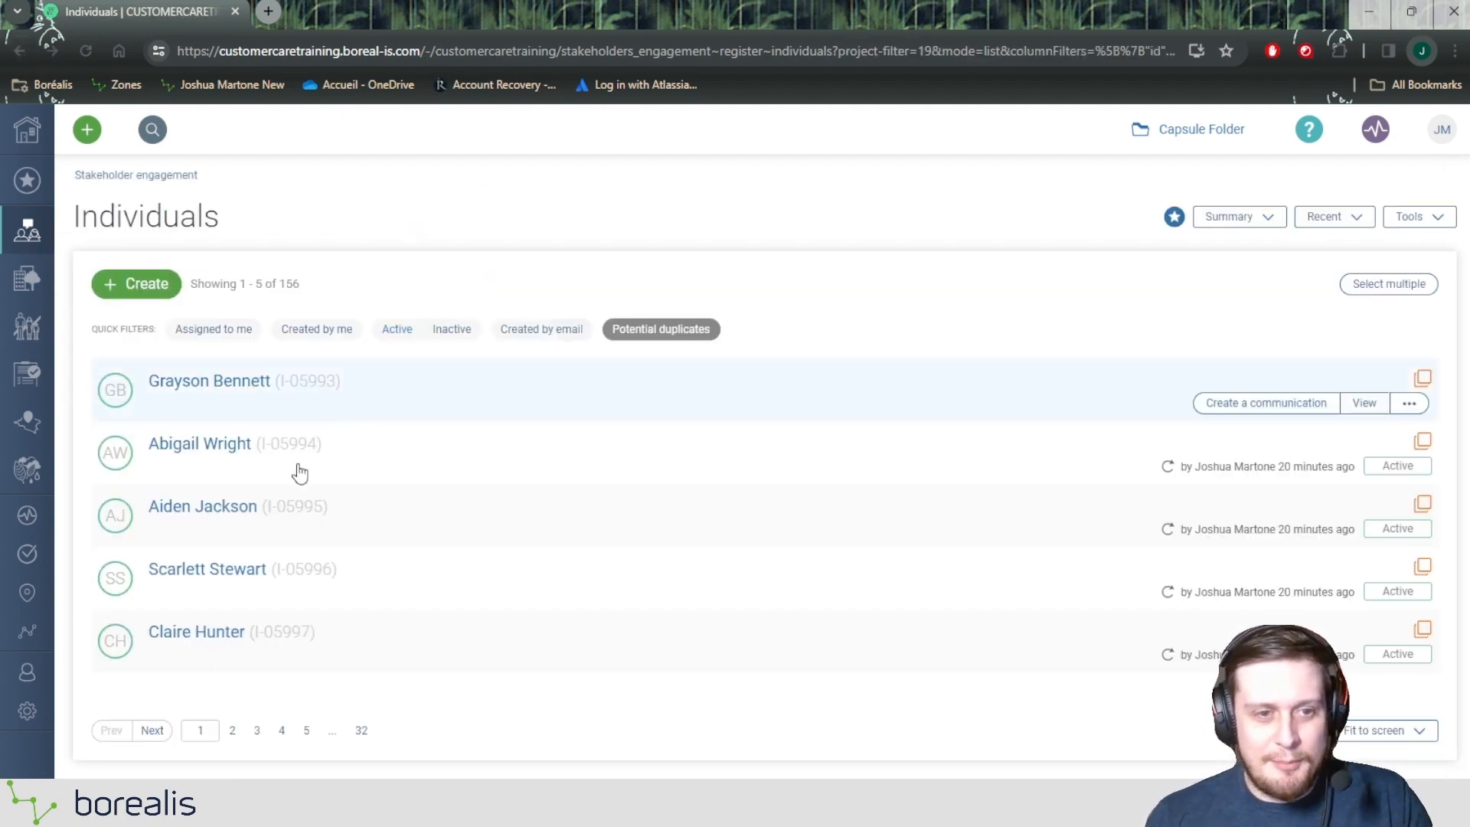
Step: Open Duplicate management for the third individual in the list and examine the potential duplicate's organisation, main email and relationship manager
mouse_move(252, 518)
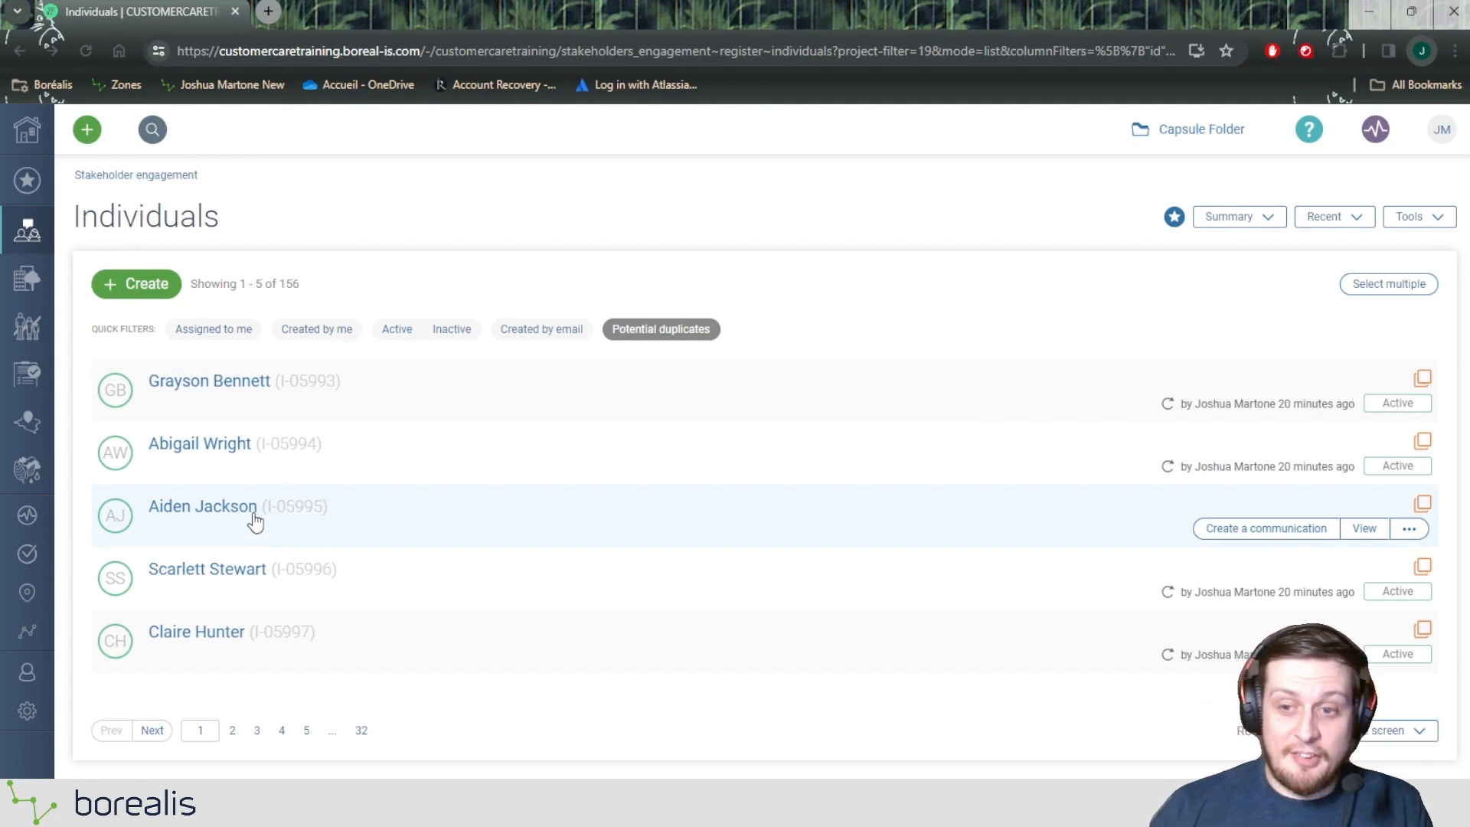
click(1420, 506)
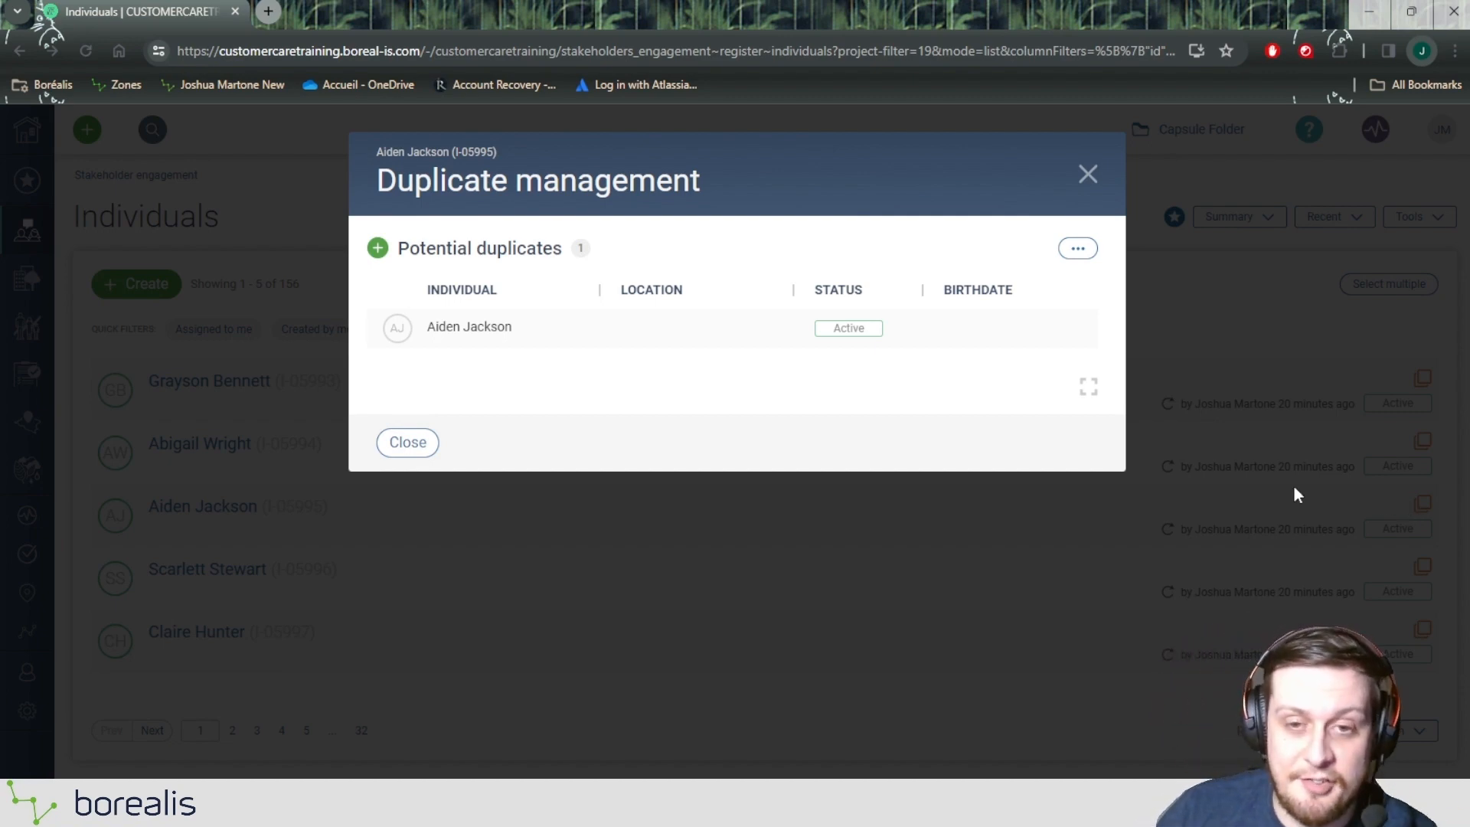
mouse_move(475, 334)
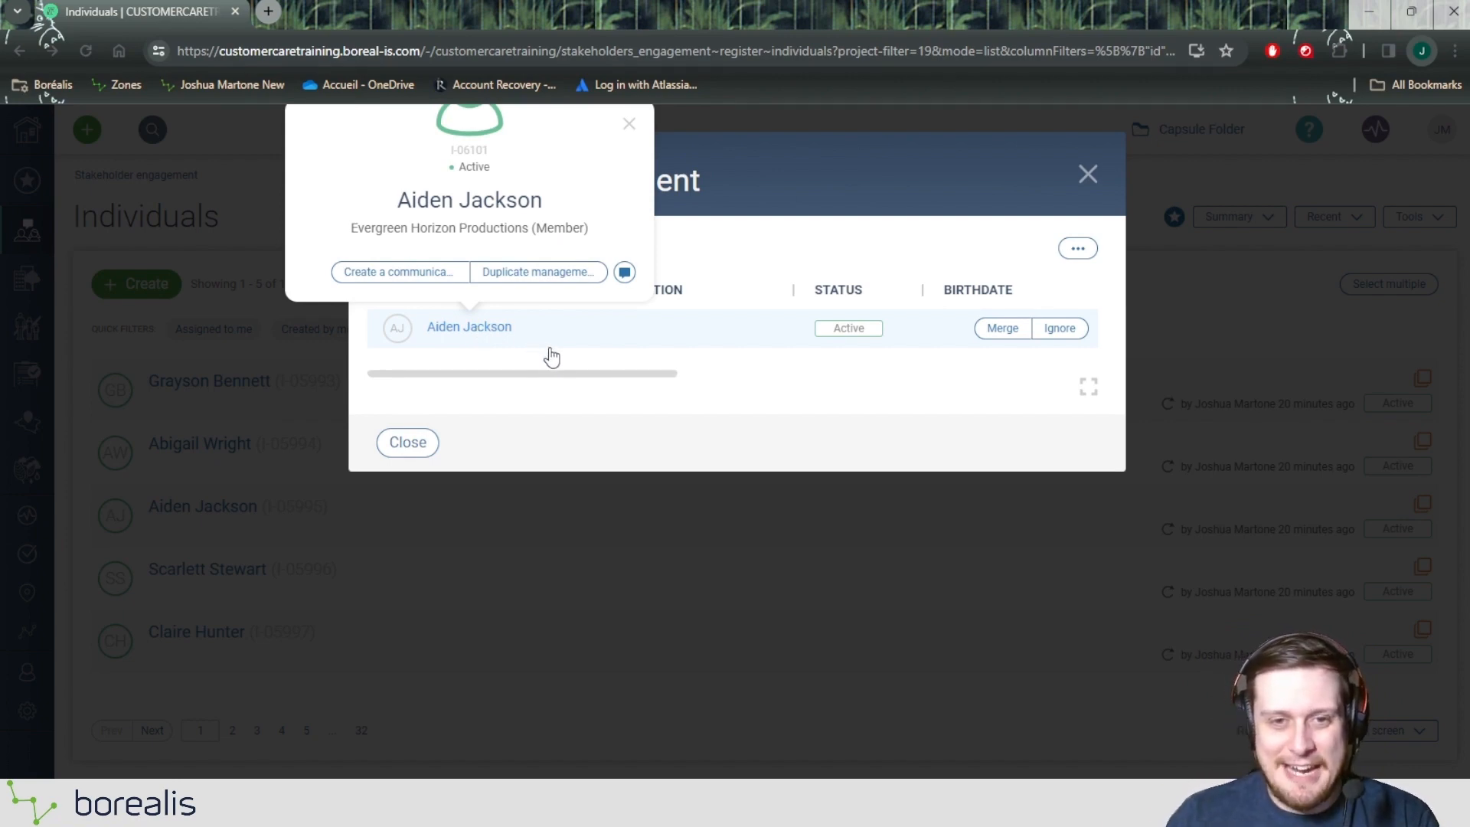
drag(575, 373, 963, 375)
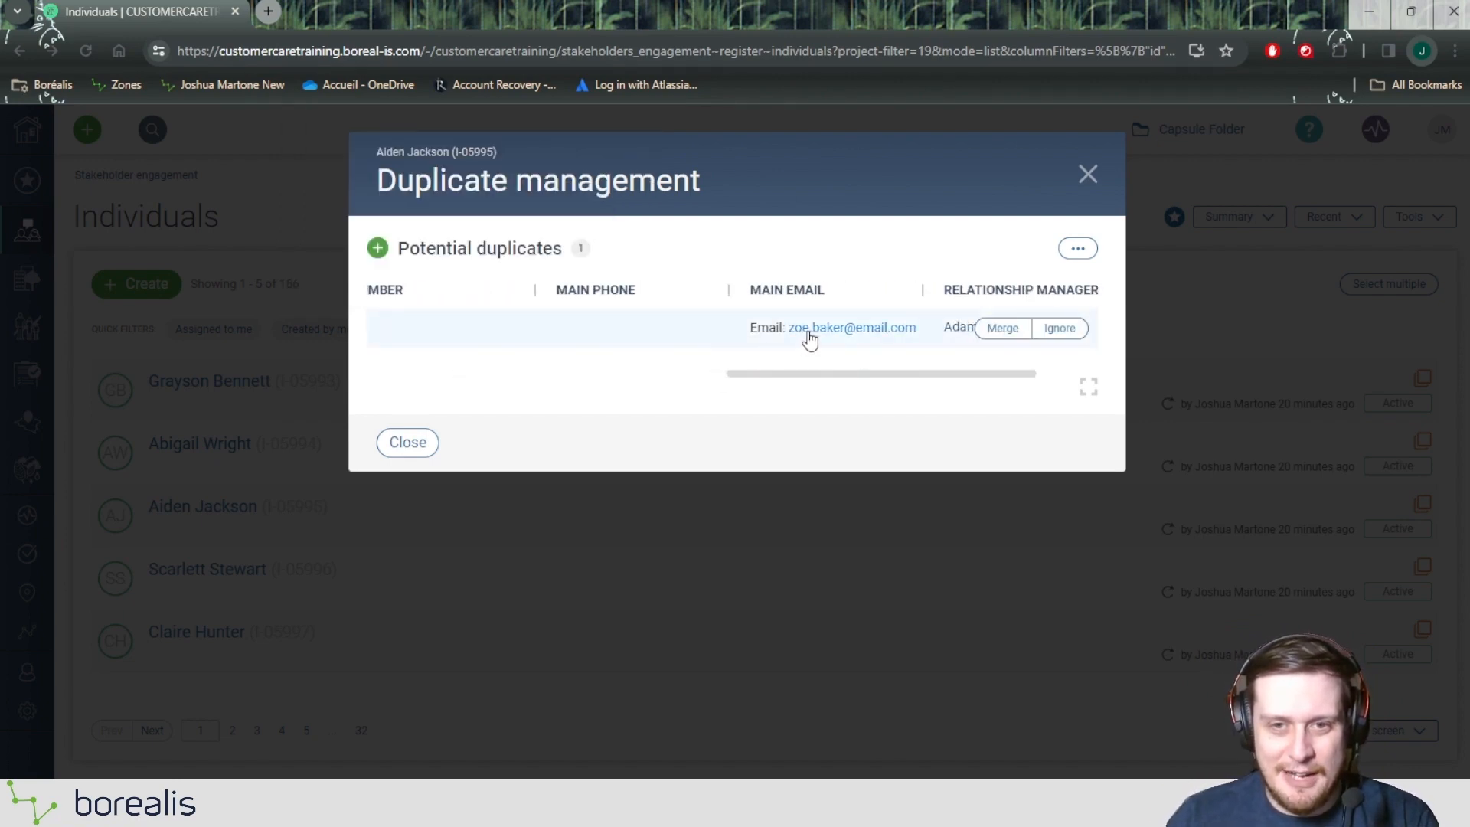
drag(818, 375, 437, 376)
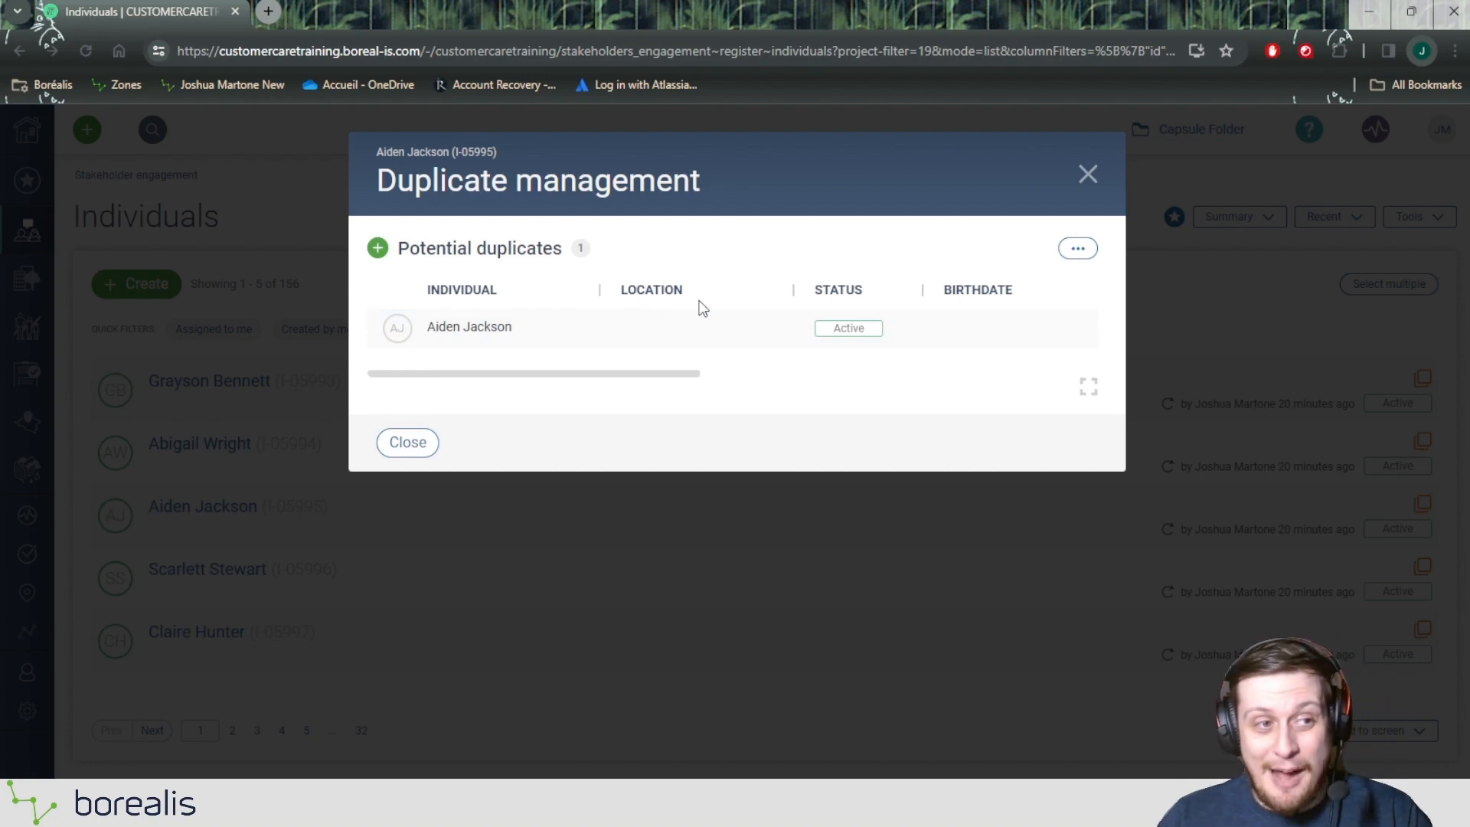
Step: Mark the third individual's potential duplicate as ignored and close Duplicate management
mouse_move(846, 328)
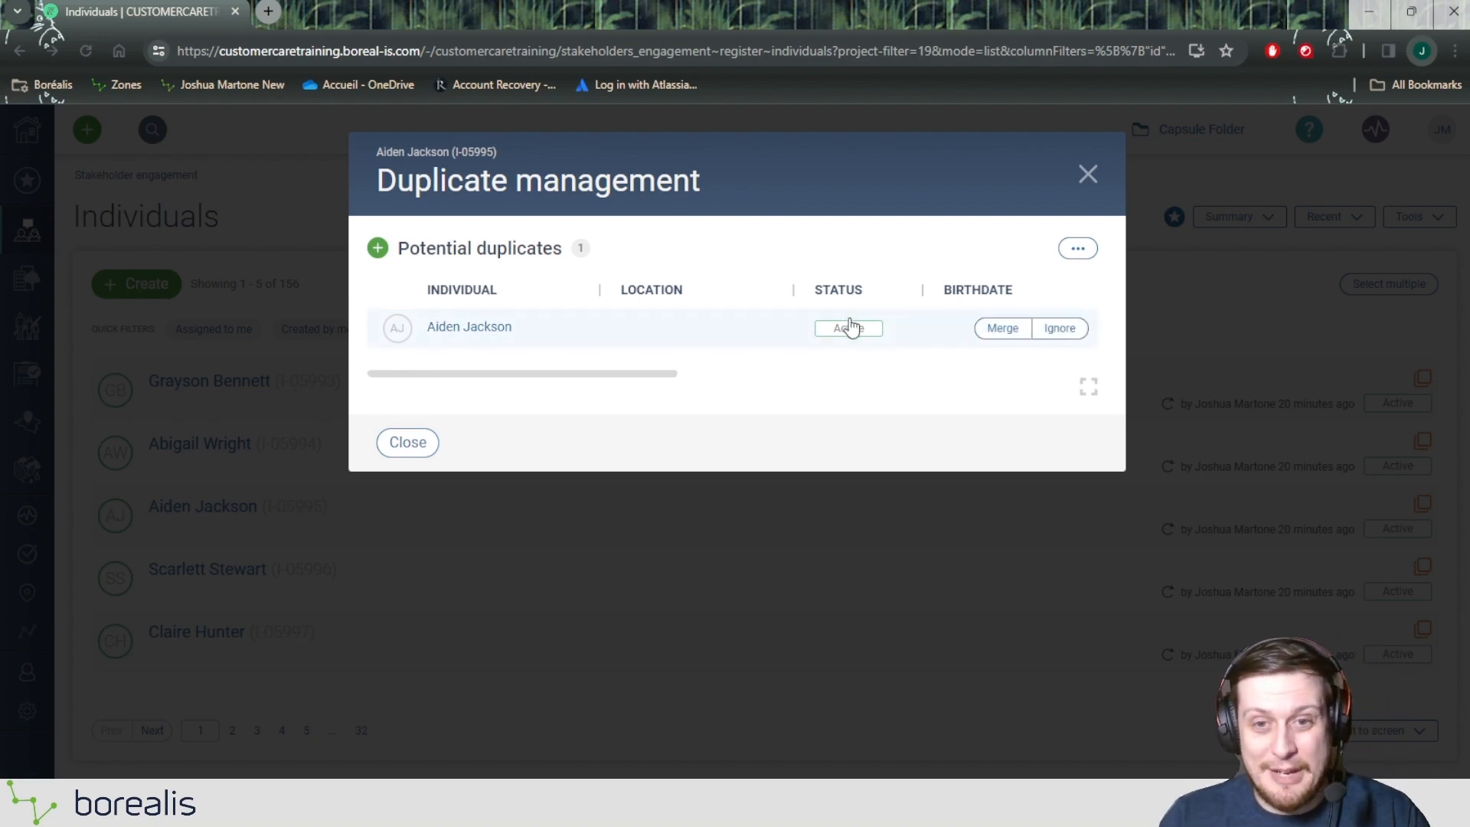
click(1056, 329)
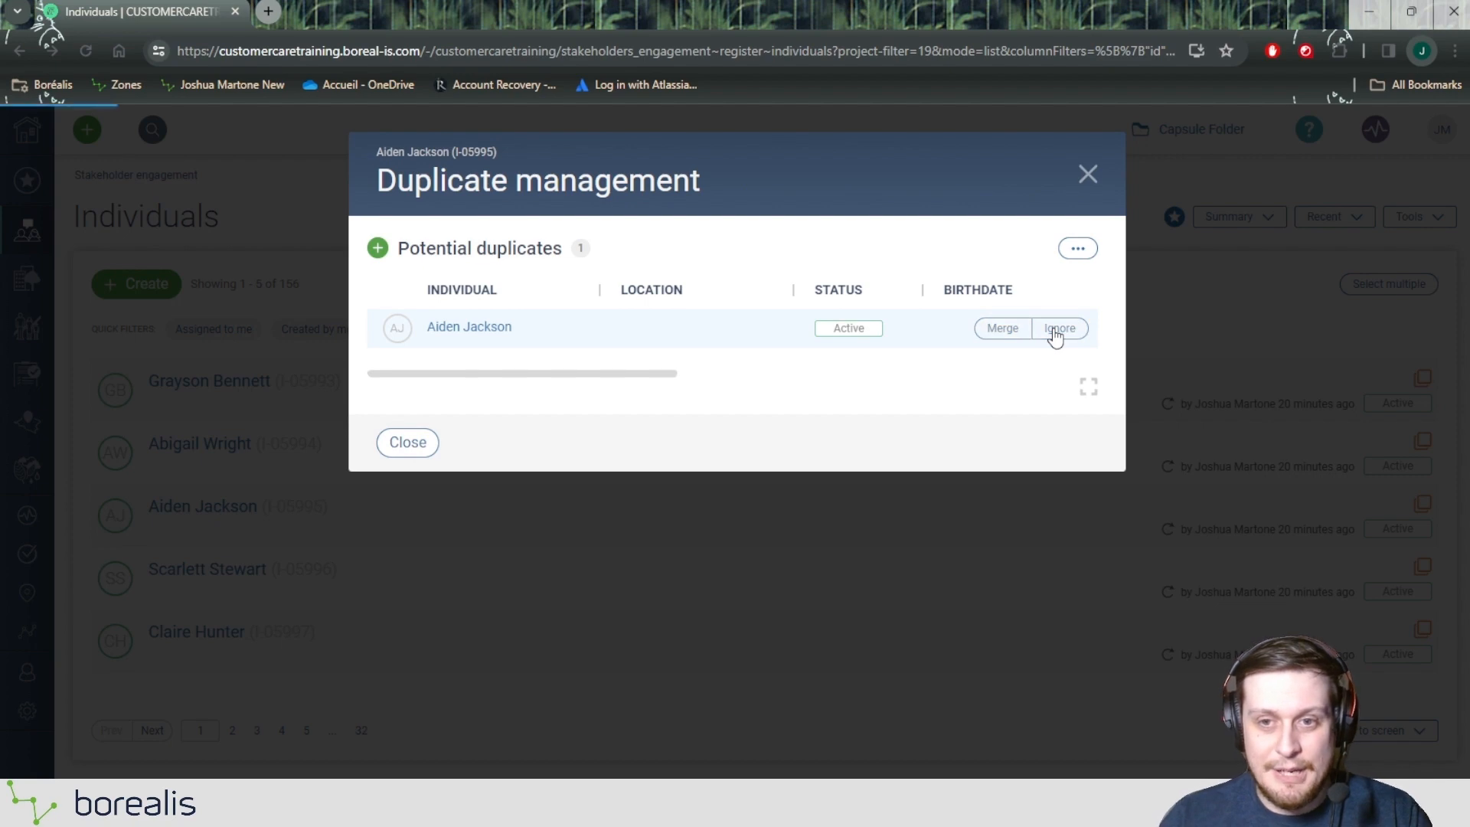
click(402, 469)
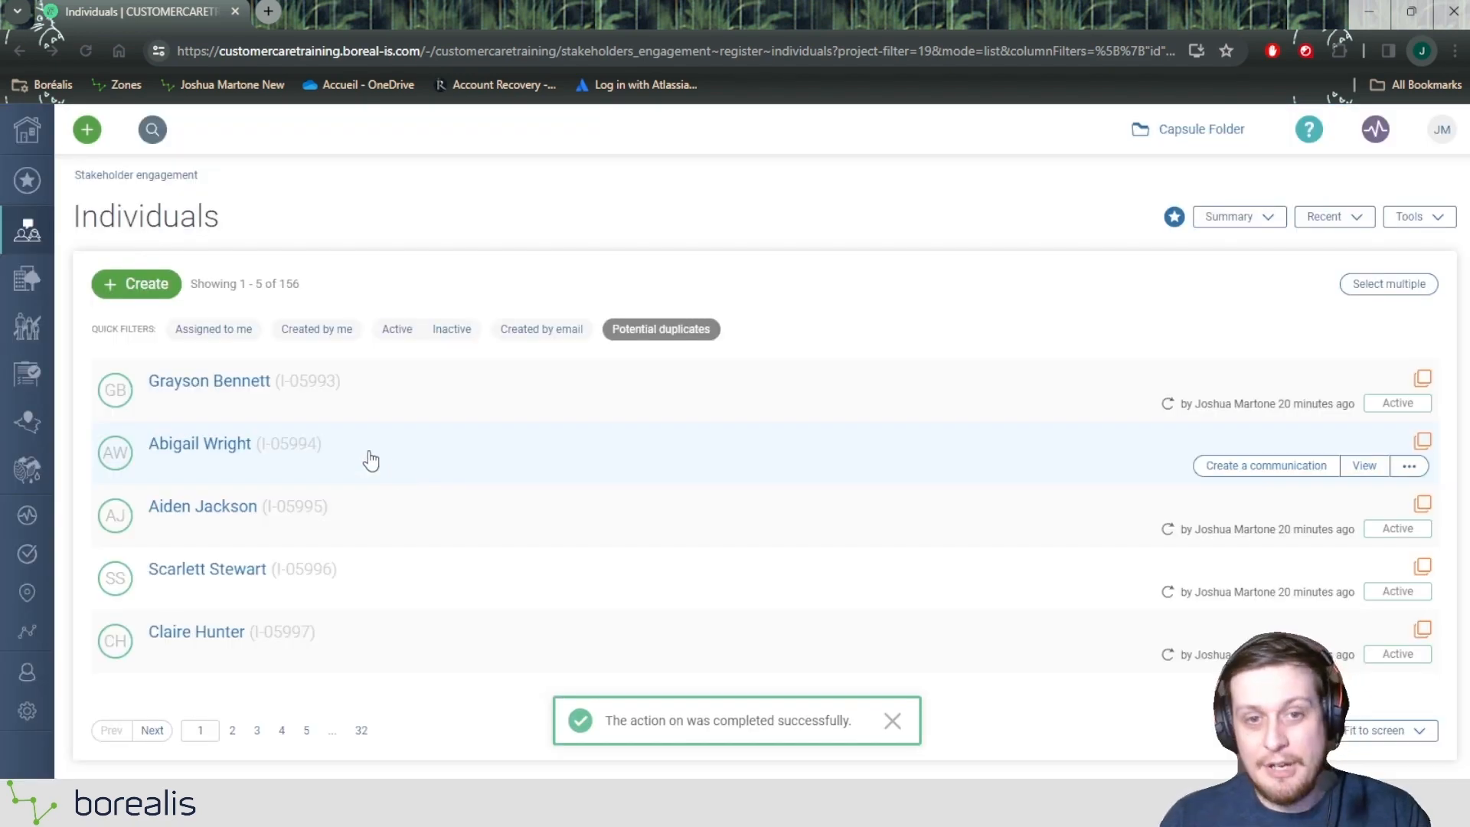